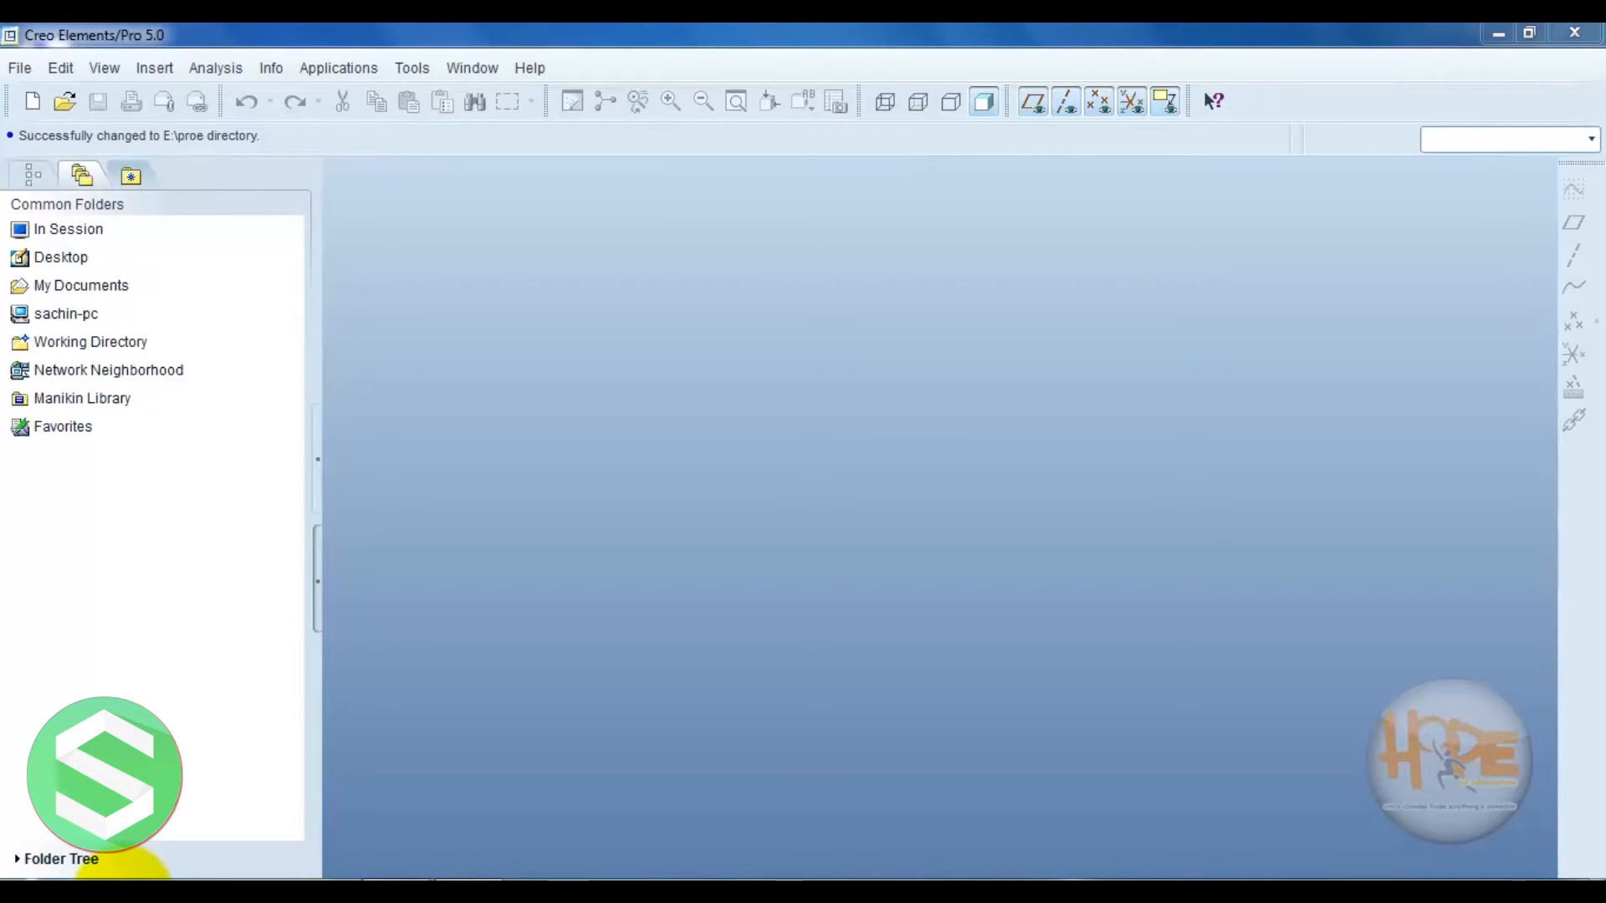
- Create a new solid part with the proposed default name and the default template
{"action": "left_click", "coordinate": [18, 67]}
{"action": "left_click", "coordinate": [42, 90]}
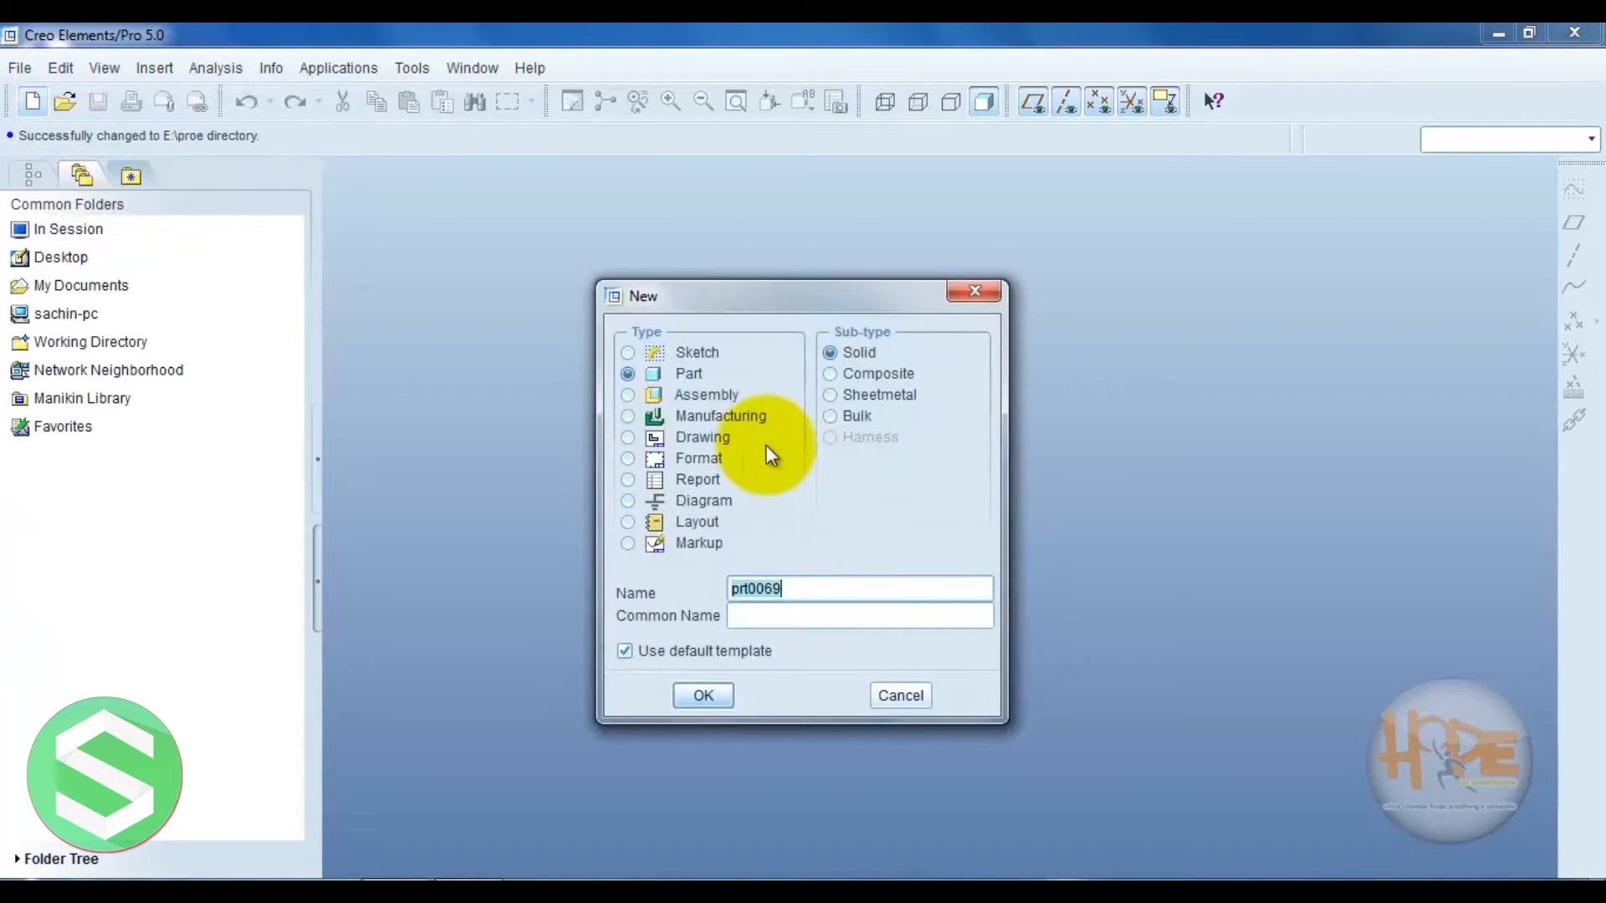
{"action": "left_click", "coordinate": [703, 696]}
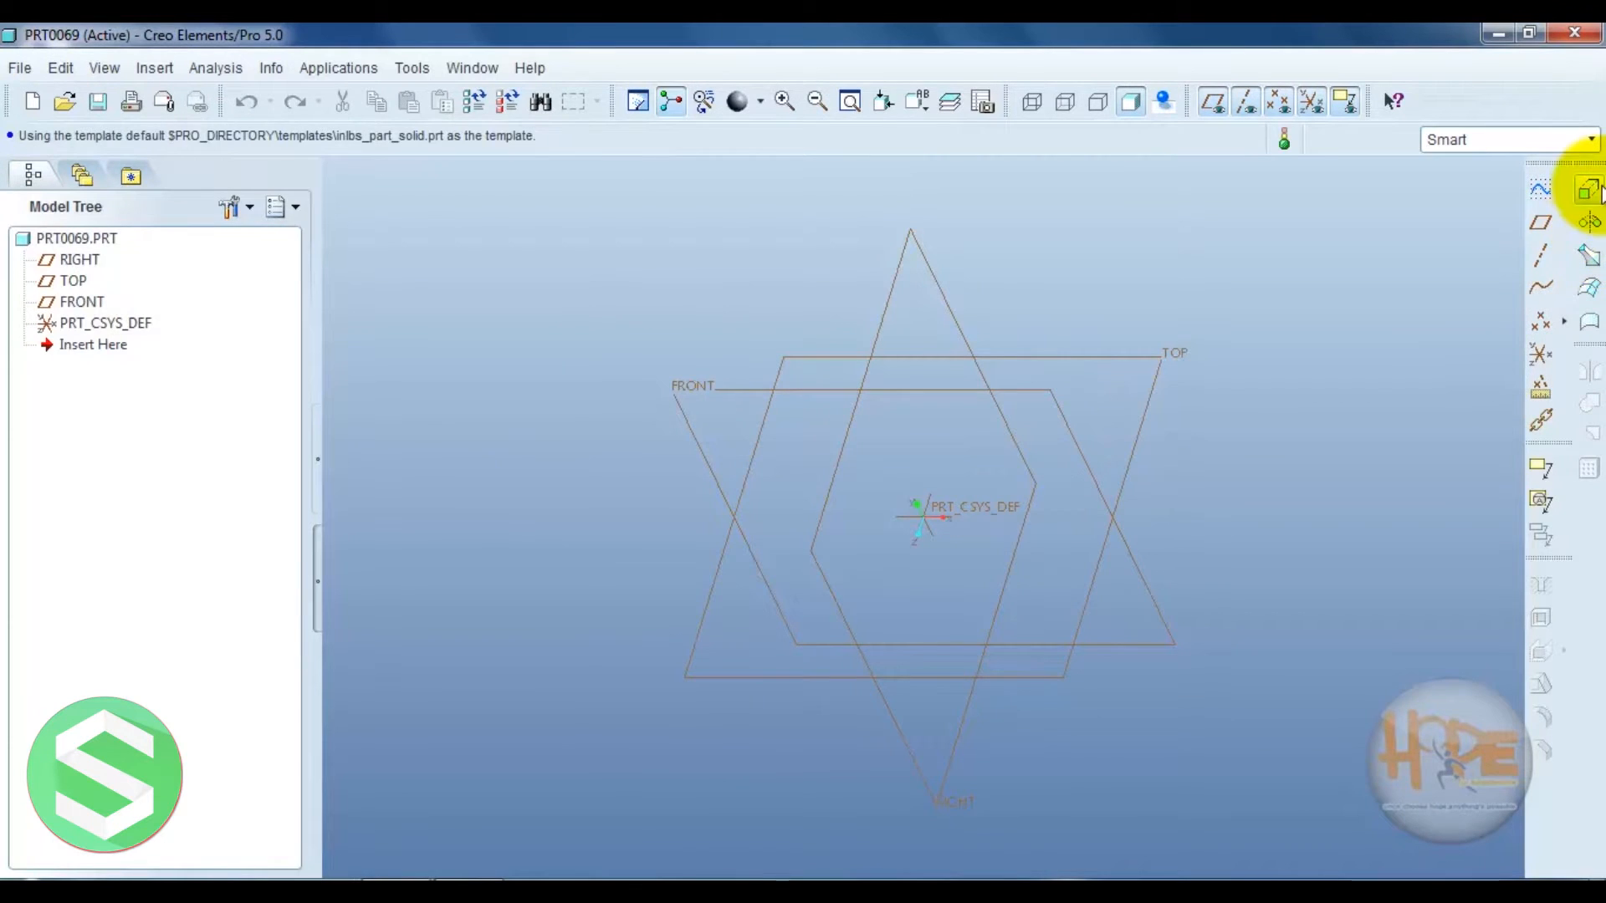
- Start an extrusion and open its sketch on the FRONT plane, oriented with the RIGHT plane as reference
{"action": "left_click", "coordinate": [1589, 189]}
{"action": "left_click", "coordinate": [117, 205]}
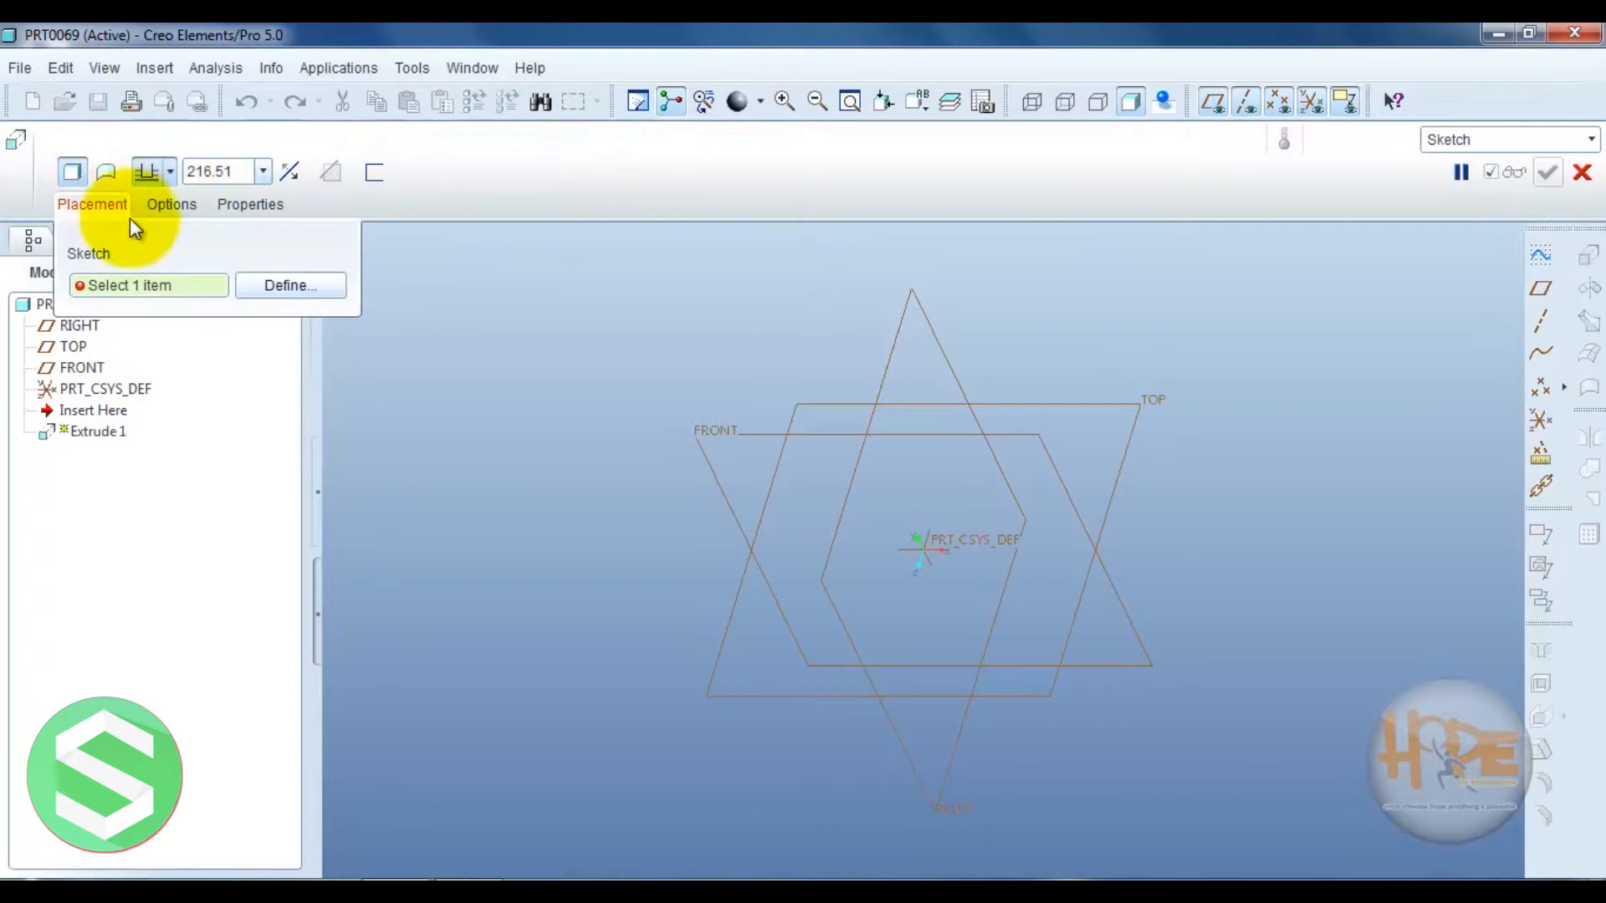
{"action": "left_click", "coordinate": [259, 285]}
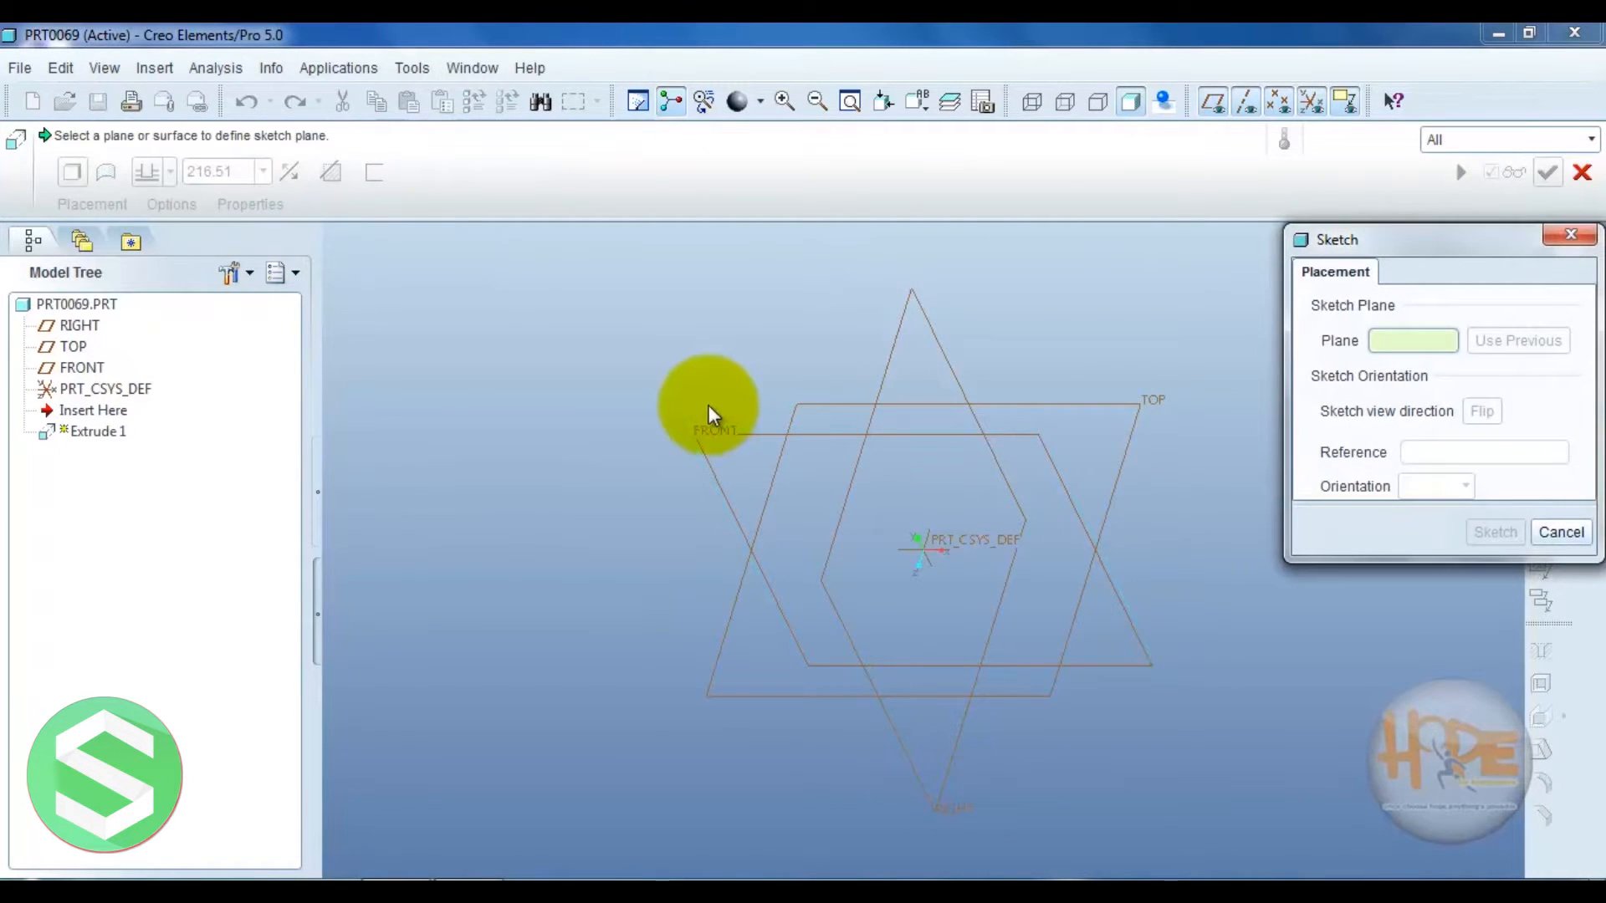
{"action": "left_click", "coordinate": [717, 432]}
{"action": "left_click", "coordinate": [1495, 532]}
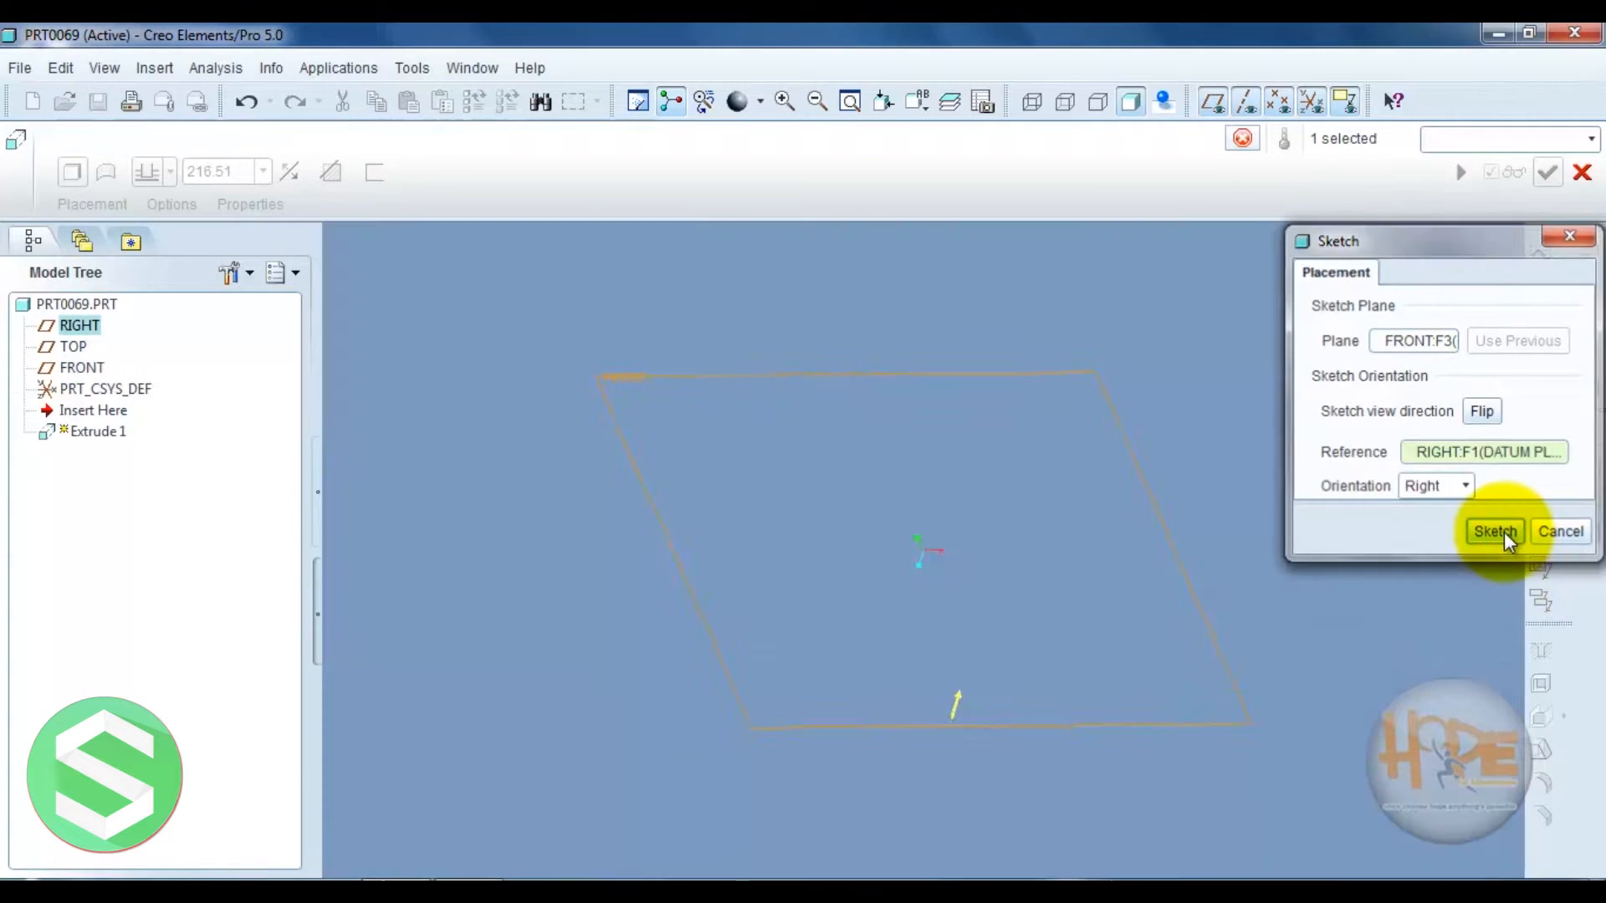
- Sketch a rectangle about 360 by 330 around the origin and finish the sketch
{"action": "left_click", "coordinate": [1525, 352]}
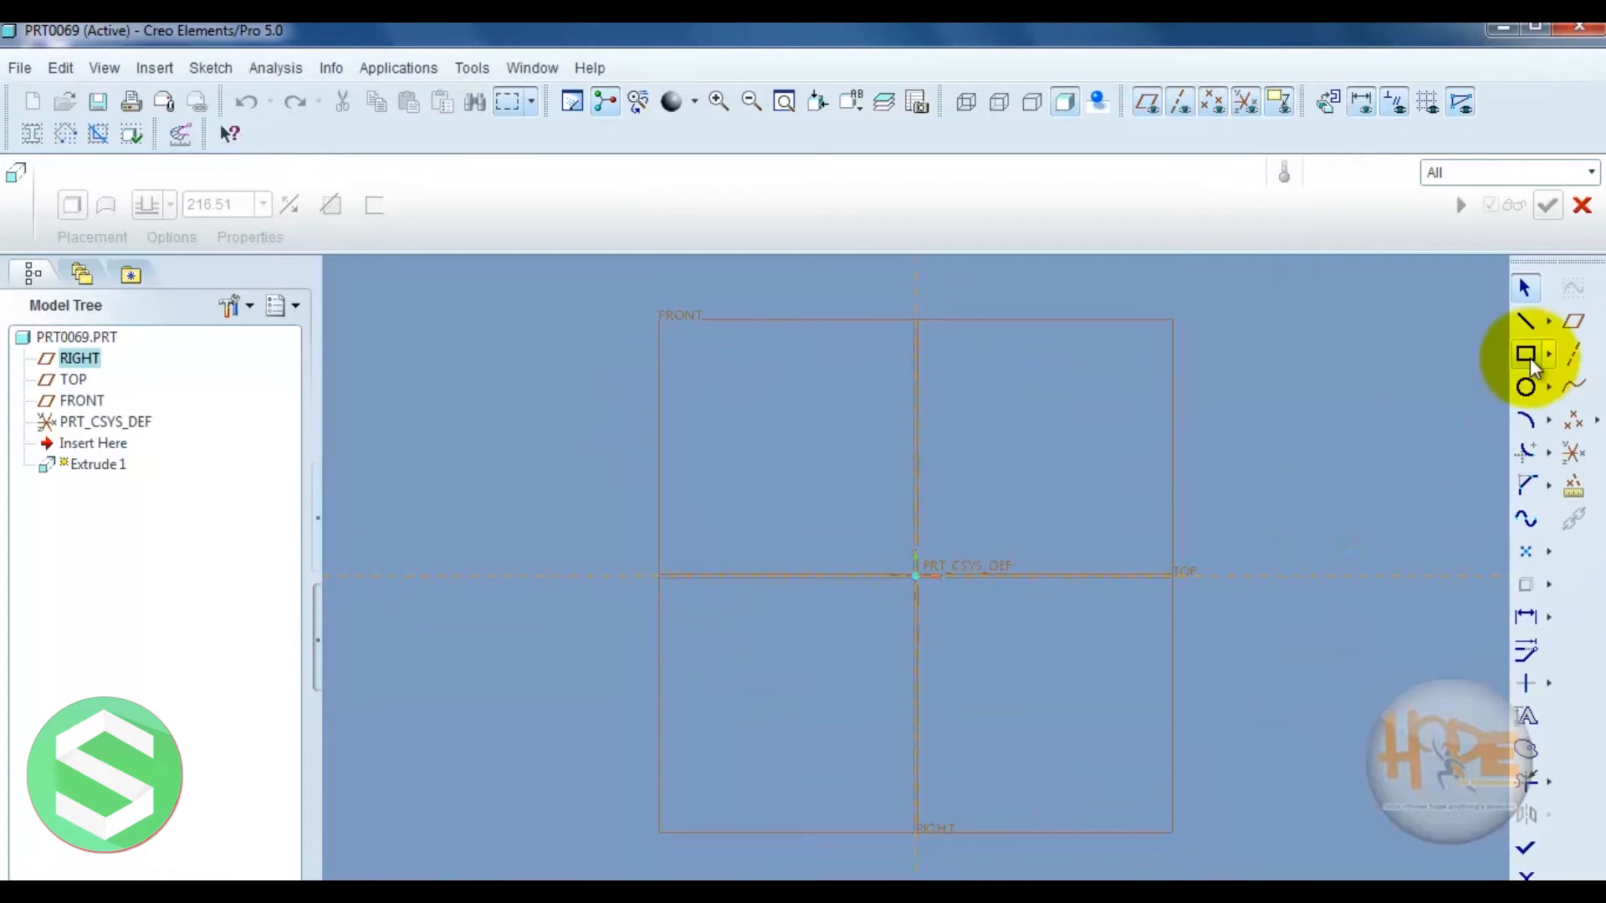
{"action": "left_click", "coordinate": [734, 423]}
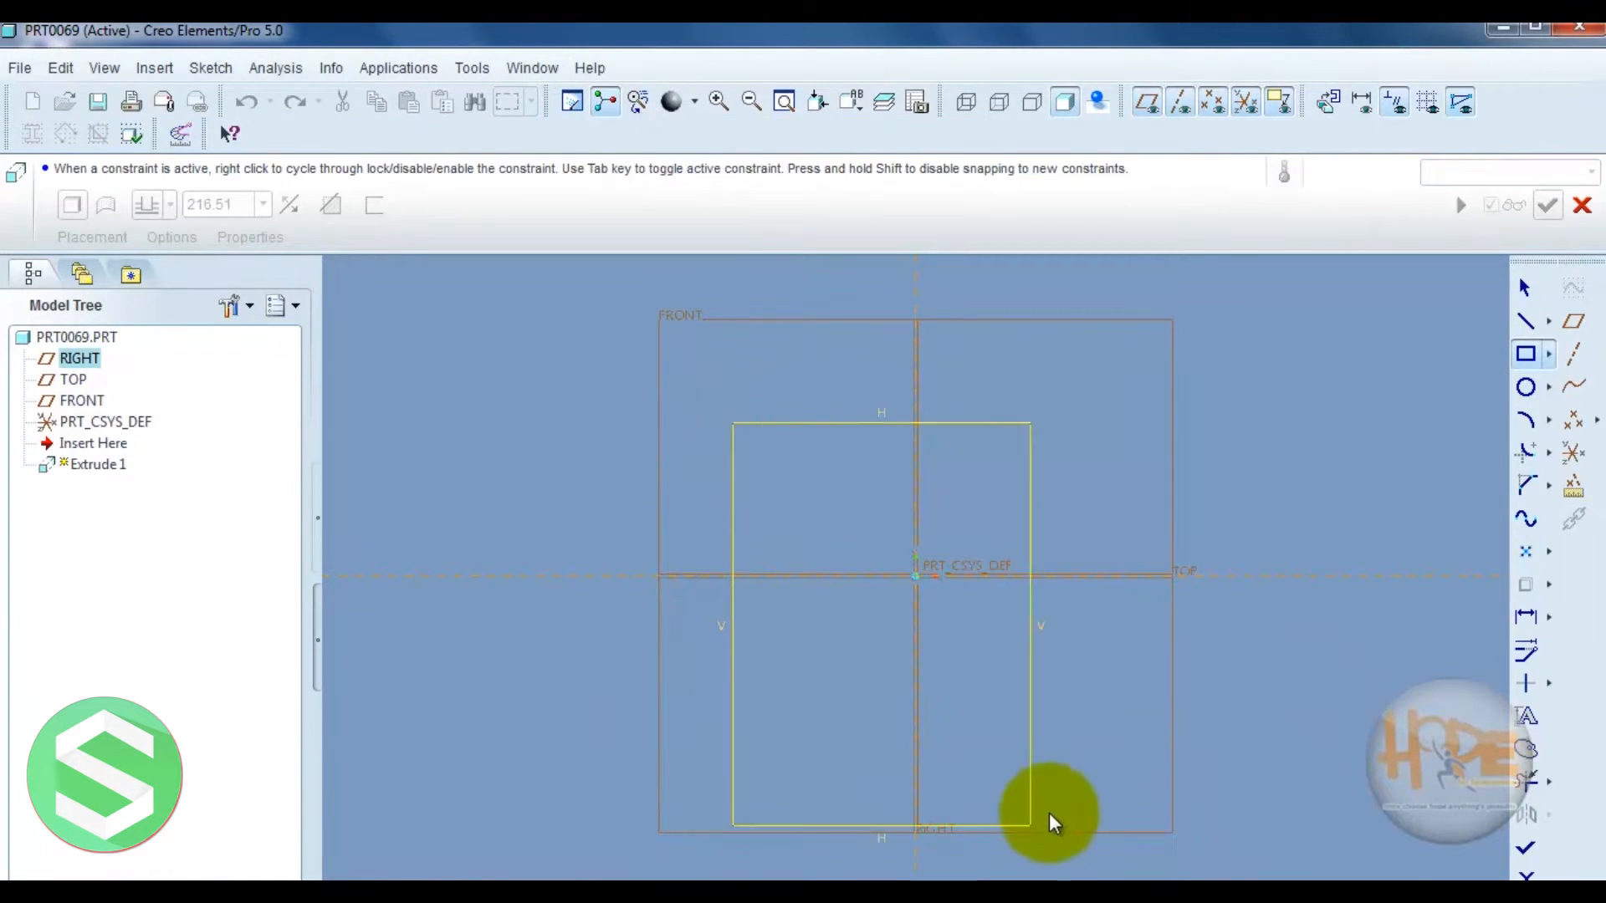
{"action": "left_click", "coordinate": [1100, 756]}
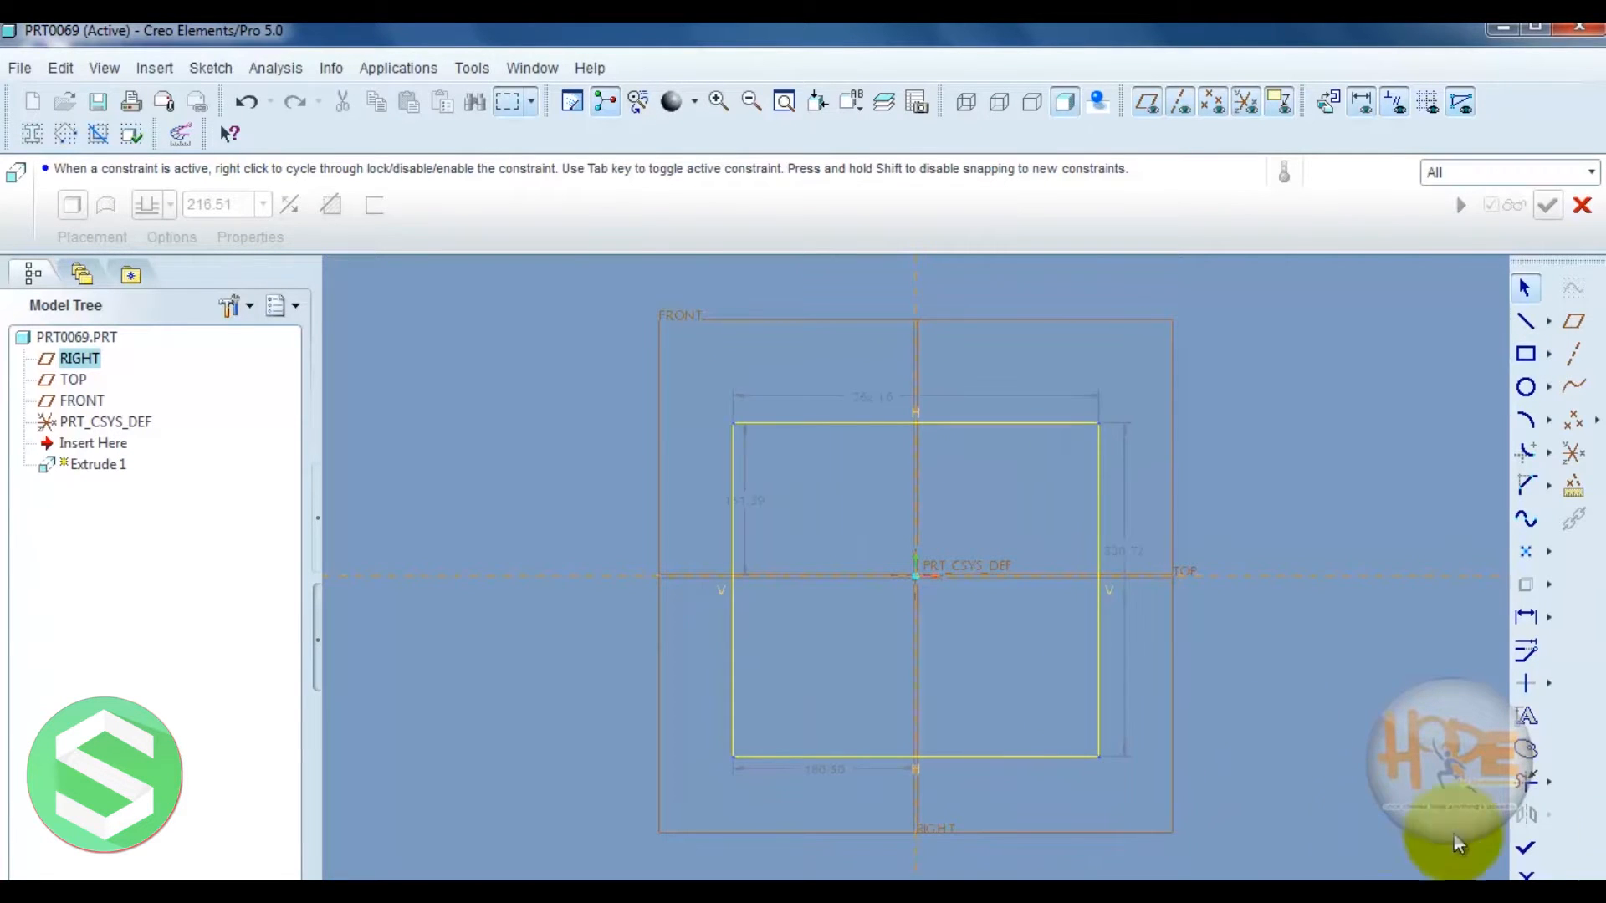
{"action": "left_click", "coordinate": [1526, 847]}
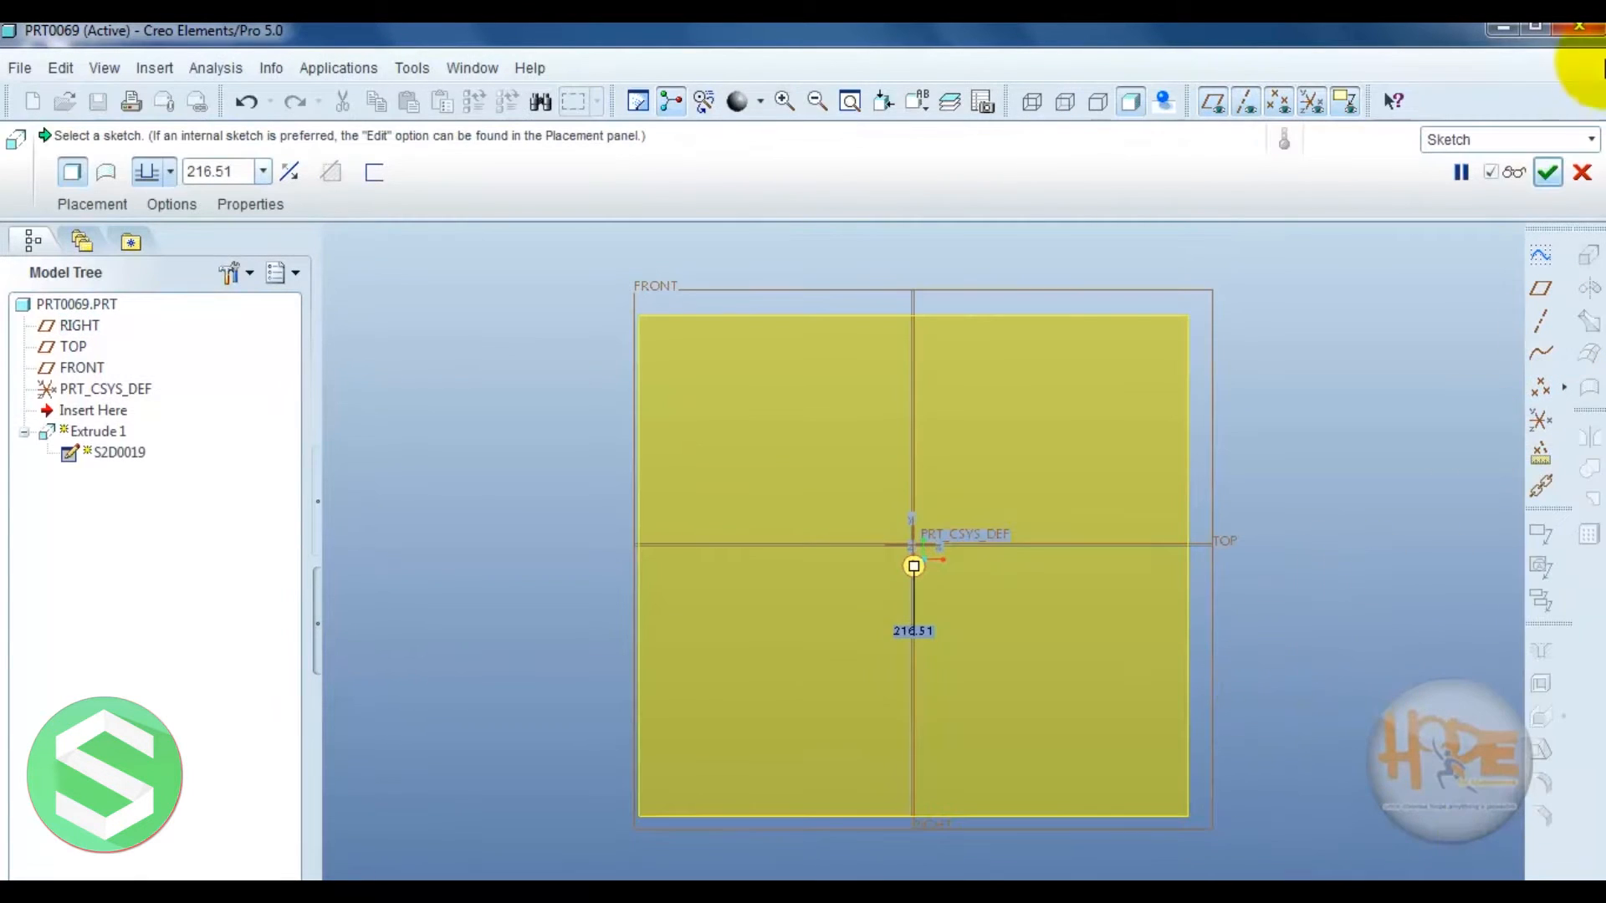
- Extrude the rectangle to a depth of 200 to form the base block
{"action": "type", "text": "2"}
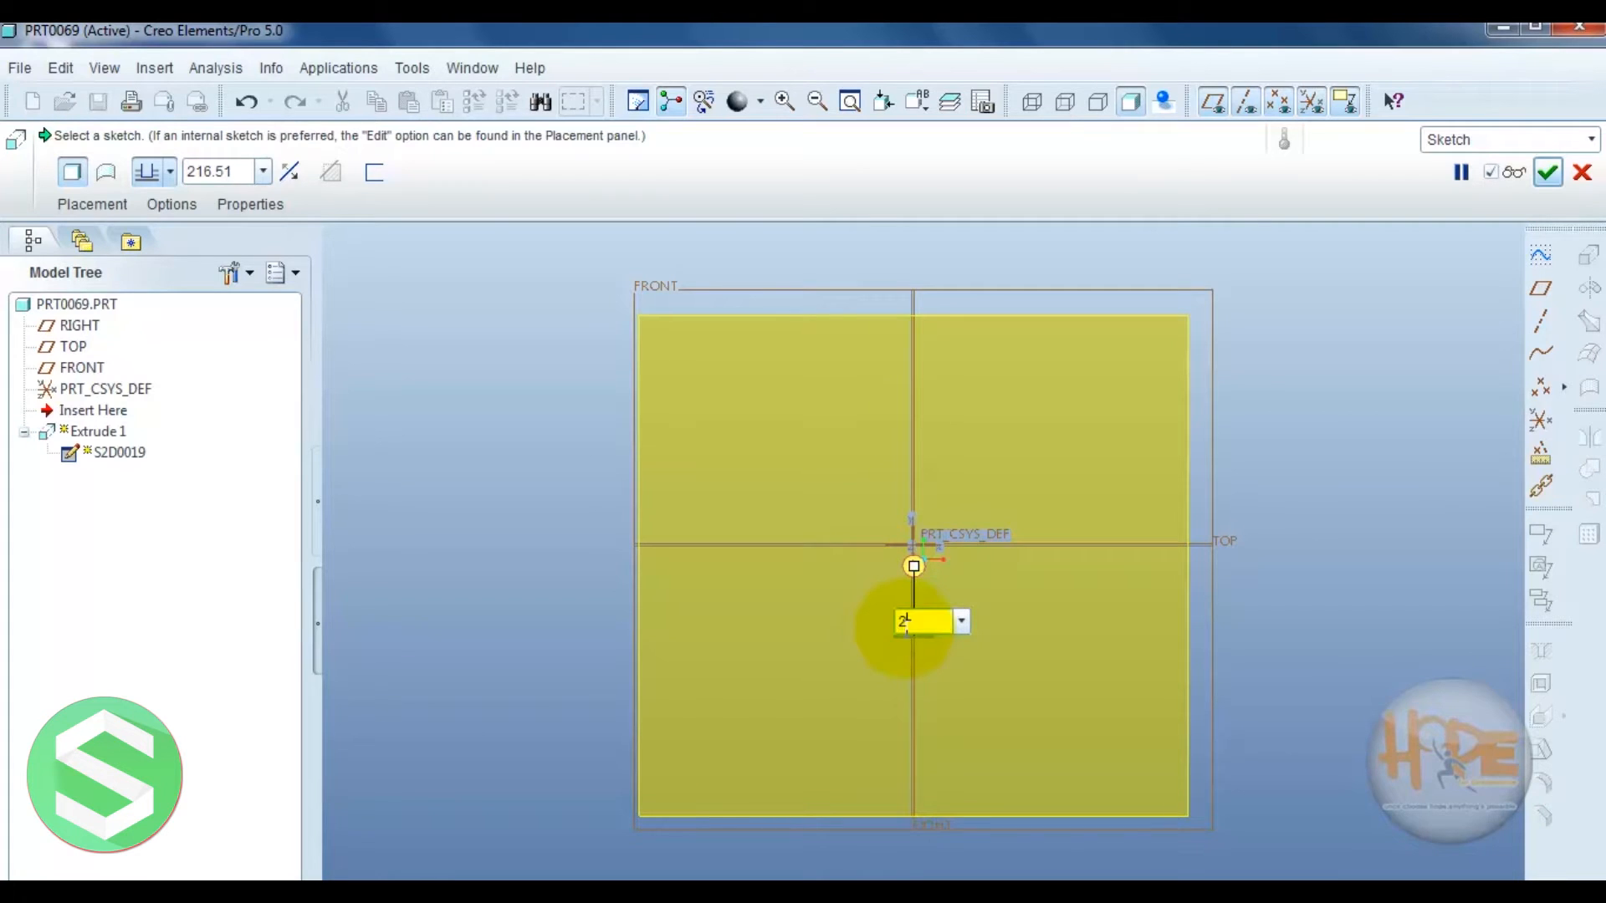
{"action": "type", "text": "00"}
{"action": "key", "text": "Return"}
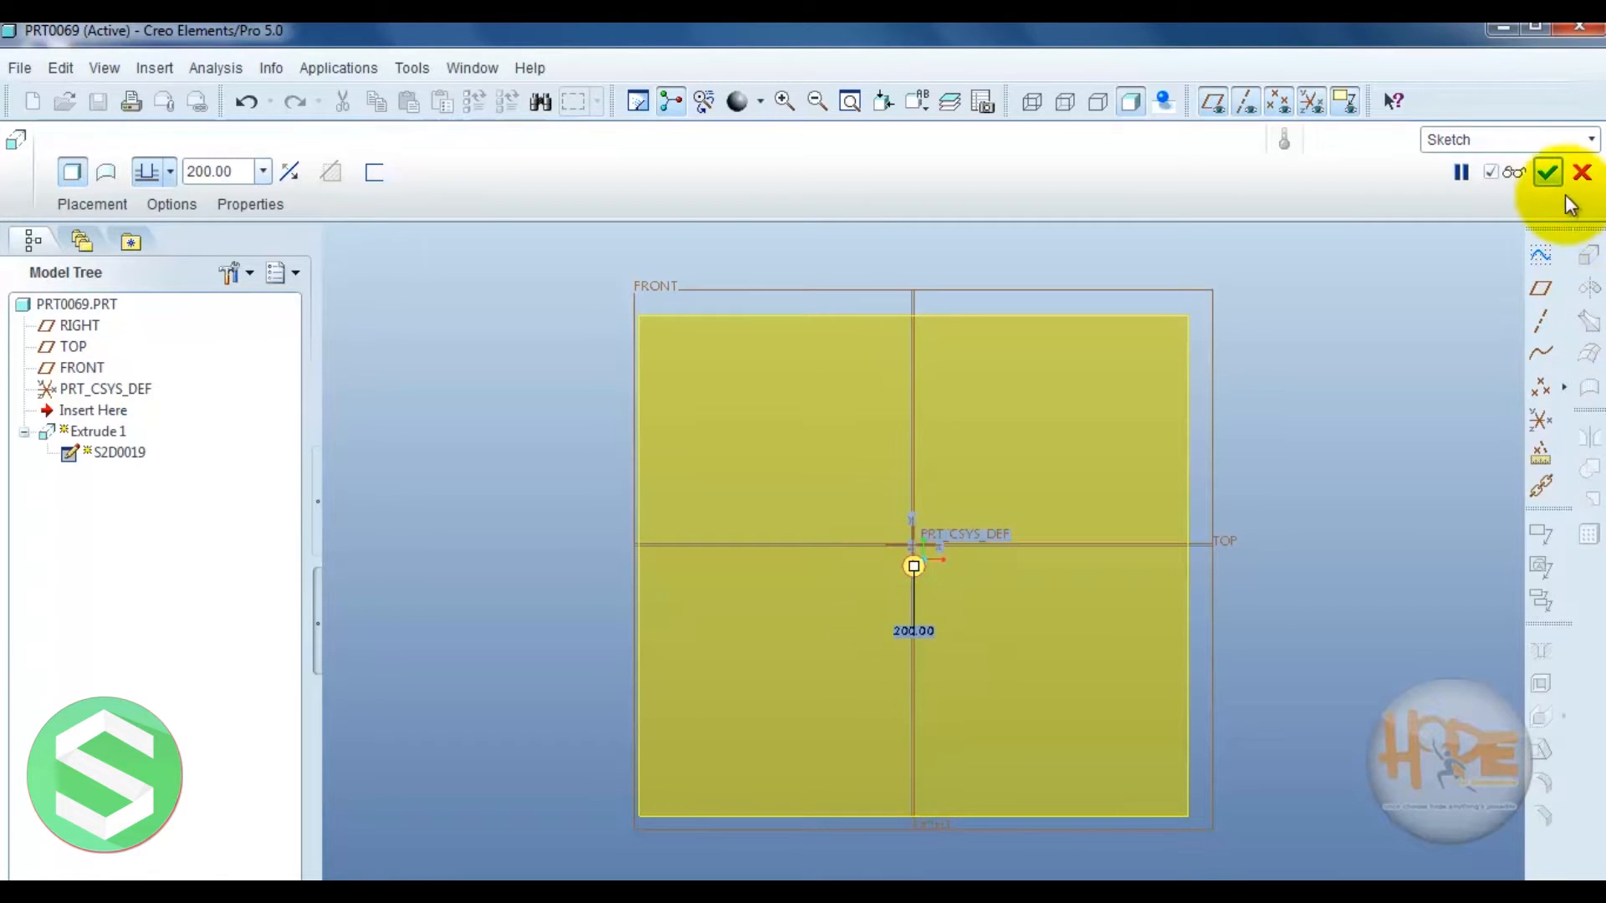
{"action": "left_click", "coordinate": [1548, 173]}
- Start a second extrusion and open its sketch on the block's large face opposite the FRONT plane
{"action": "middle_click_drag", "start_coordinate": [1011, 656], "coordinate": [1015, 602]}
{"action": "scroll", "coordinate": [919, 548], "scroll_direction": "down", "scroll_amount": 5}
{"action": "left_click", "coordinate": [1589, 287]}
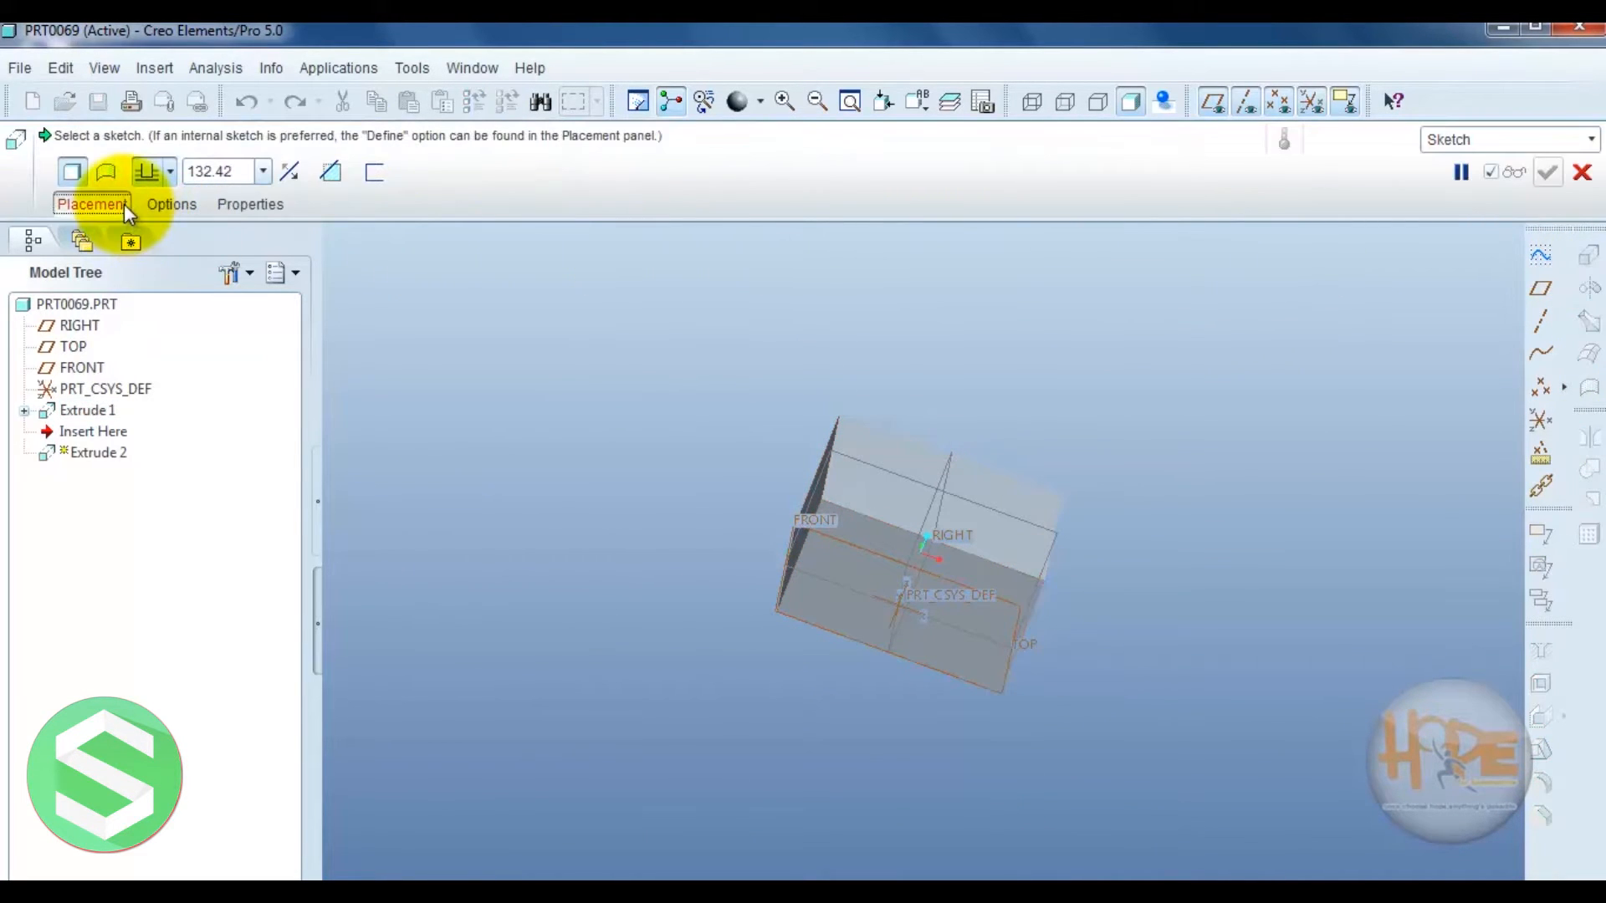
{"action": "left_click", "coordinate": [123, 204]}
{"action": "left_click", "coordinate": [301, 296]}
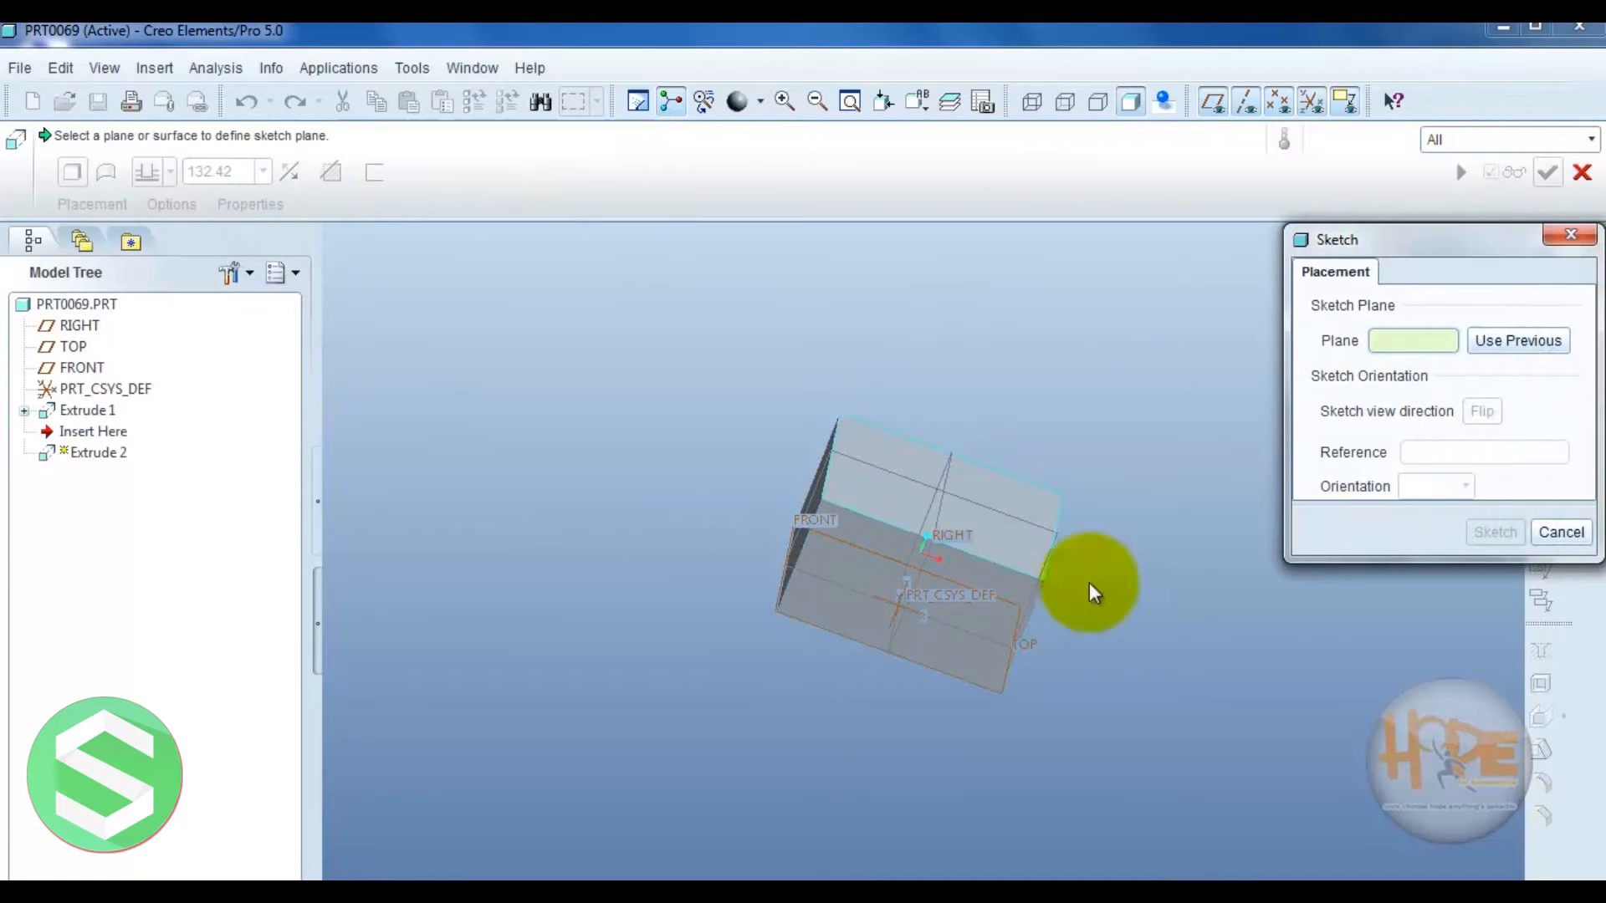
{"action": "left_click", "coordinate": [1012, 510]}
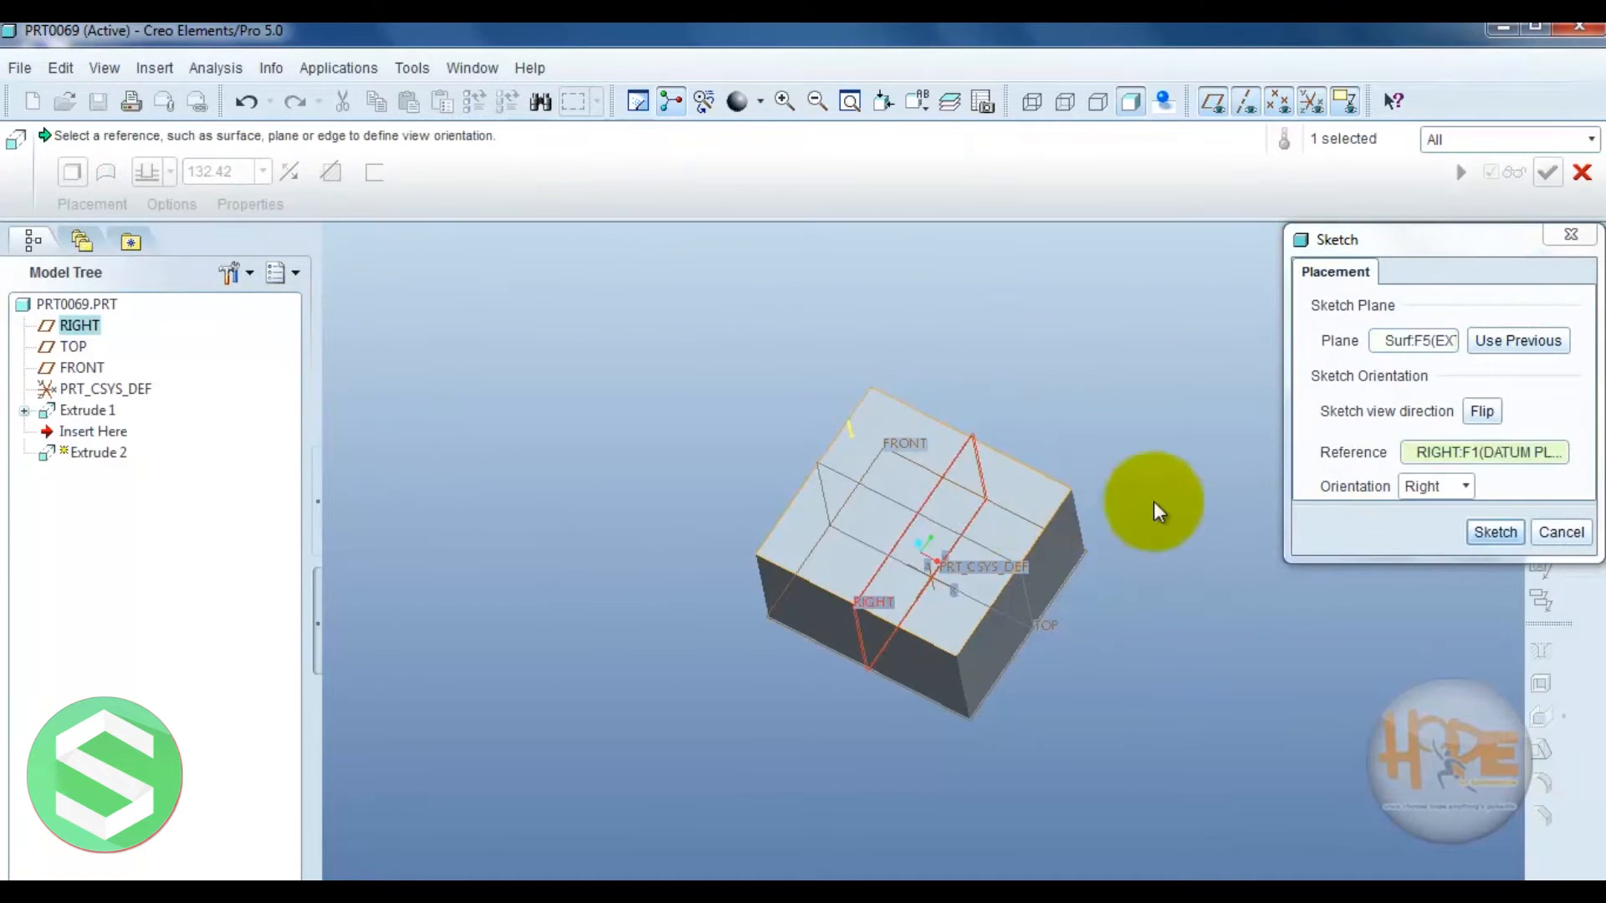
{"action": "left_click", "coordinate": [1495, 532]}
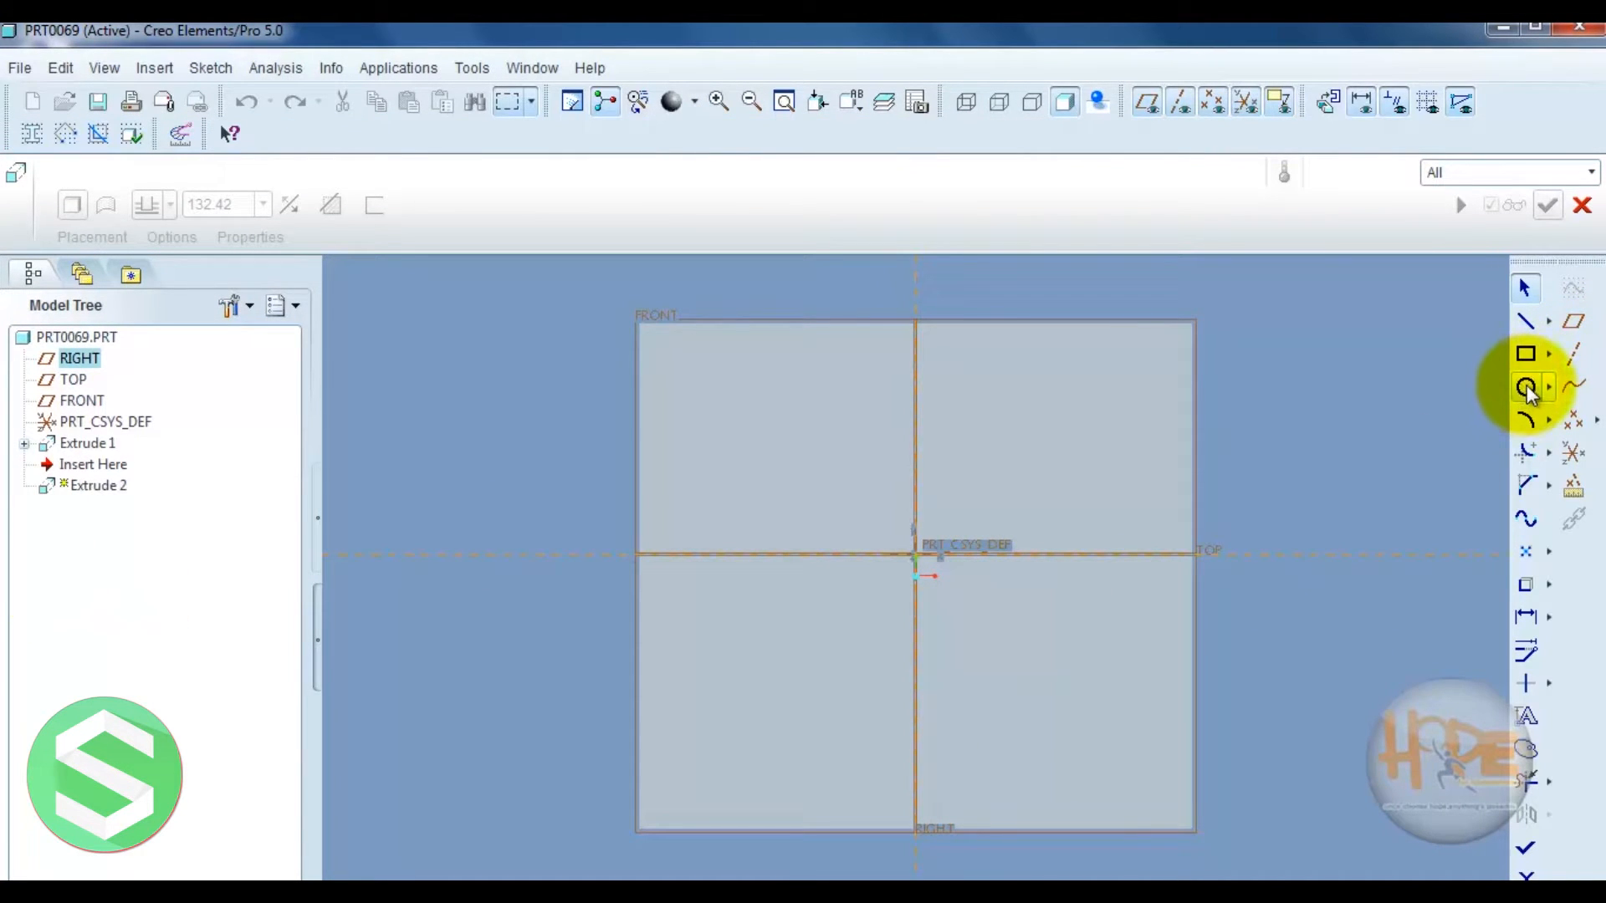
- Sketch a rectangle about 43 by 35 near the face's upper-left corner and extrude it at the default depth
{"action": "left_click", "coordinate": [1525, 354]}
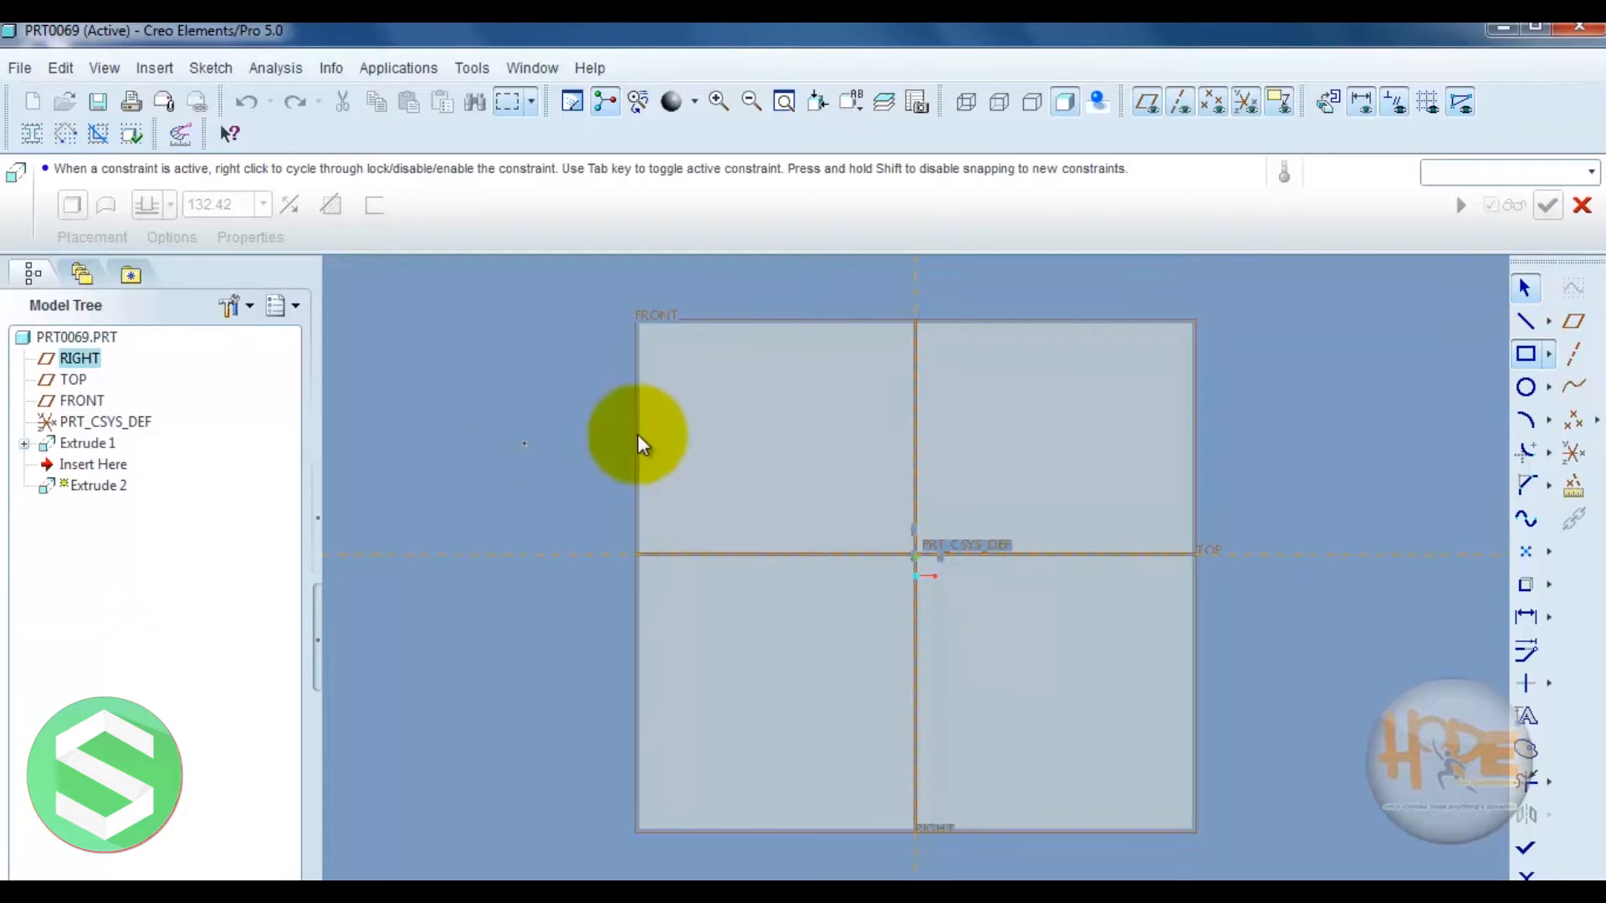
{"action": "left_click", "coordinate": [699, 373]}
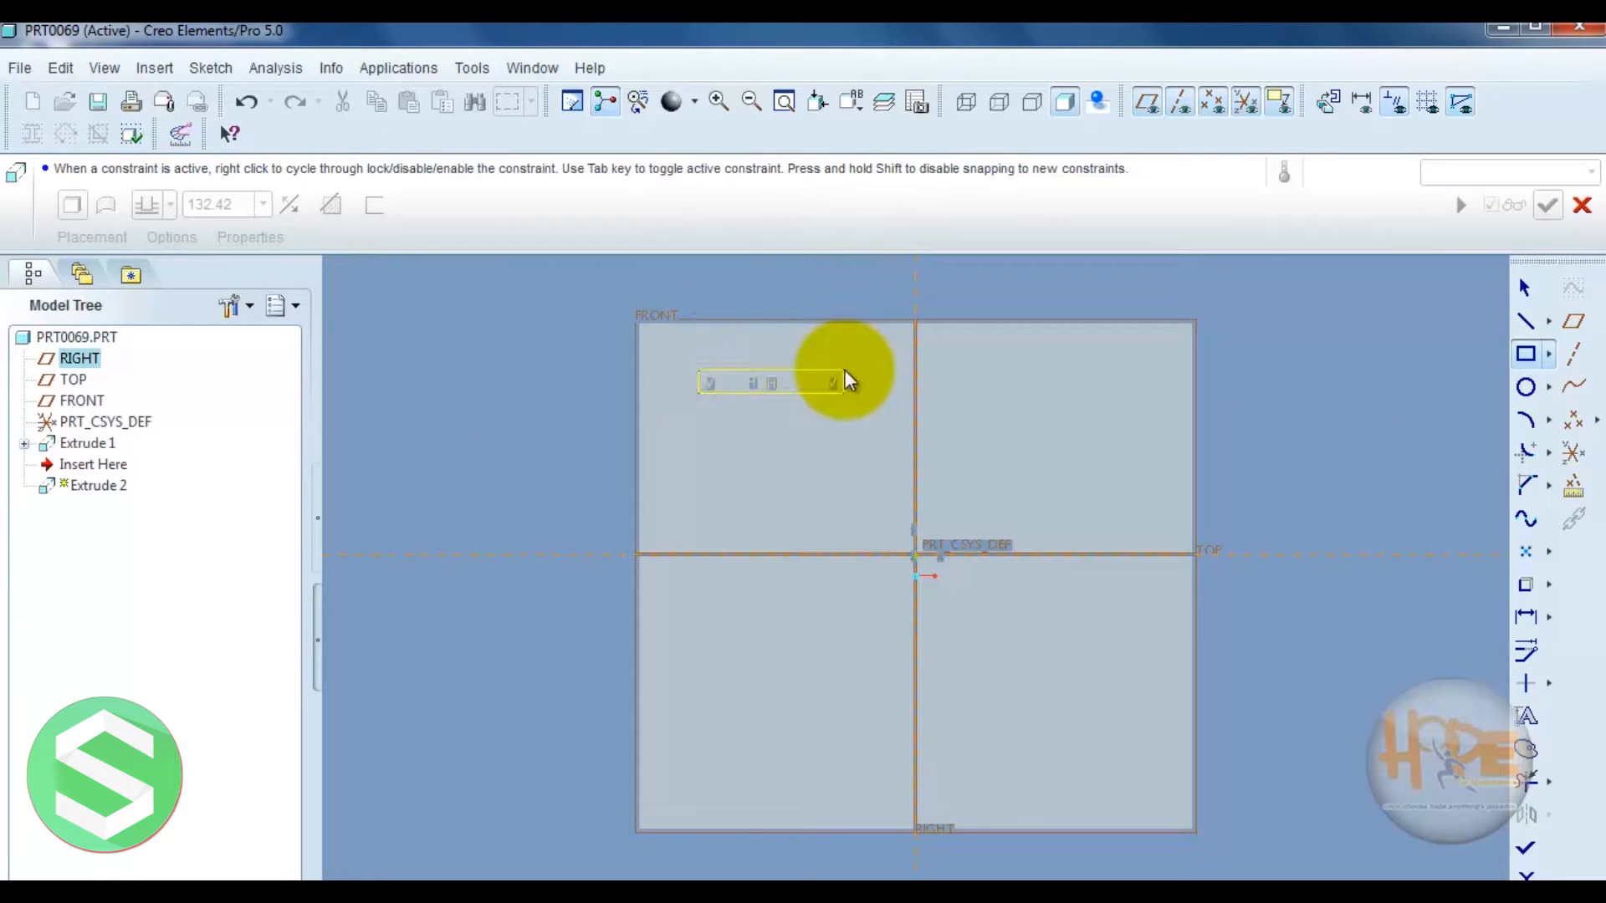
{"action": "left_click", "coordinate": [766, 449]}
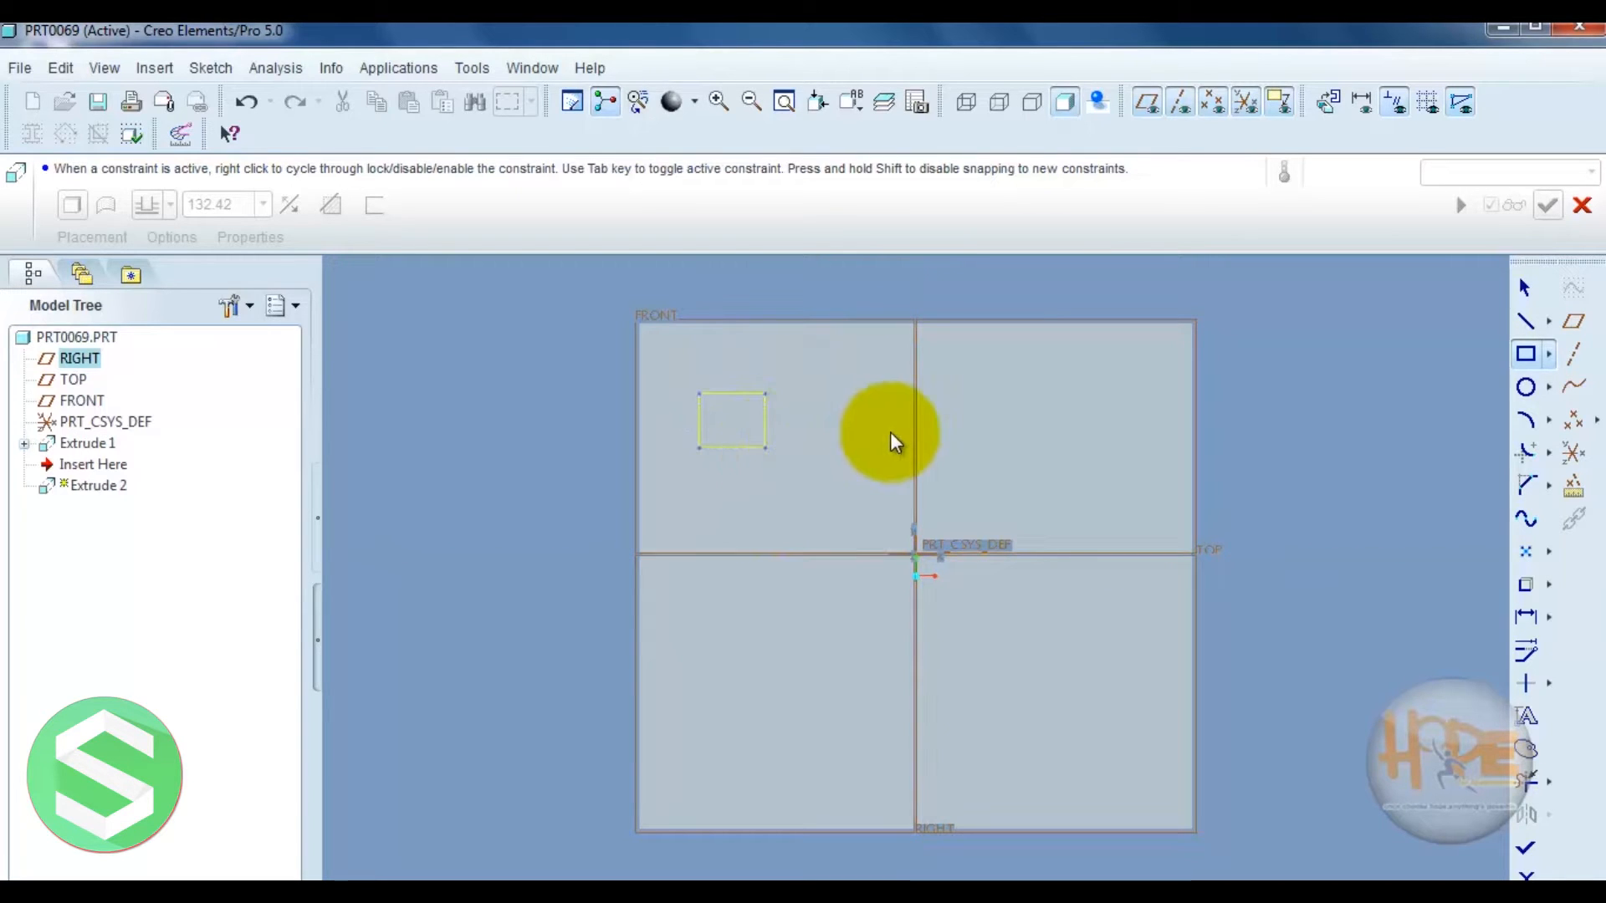
{"action": "middle_click", "coordinate": [890, 437]}
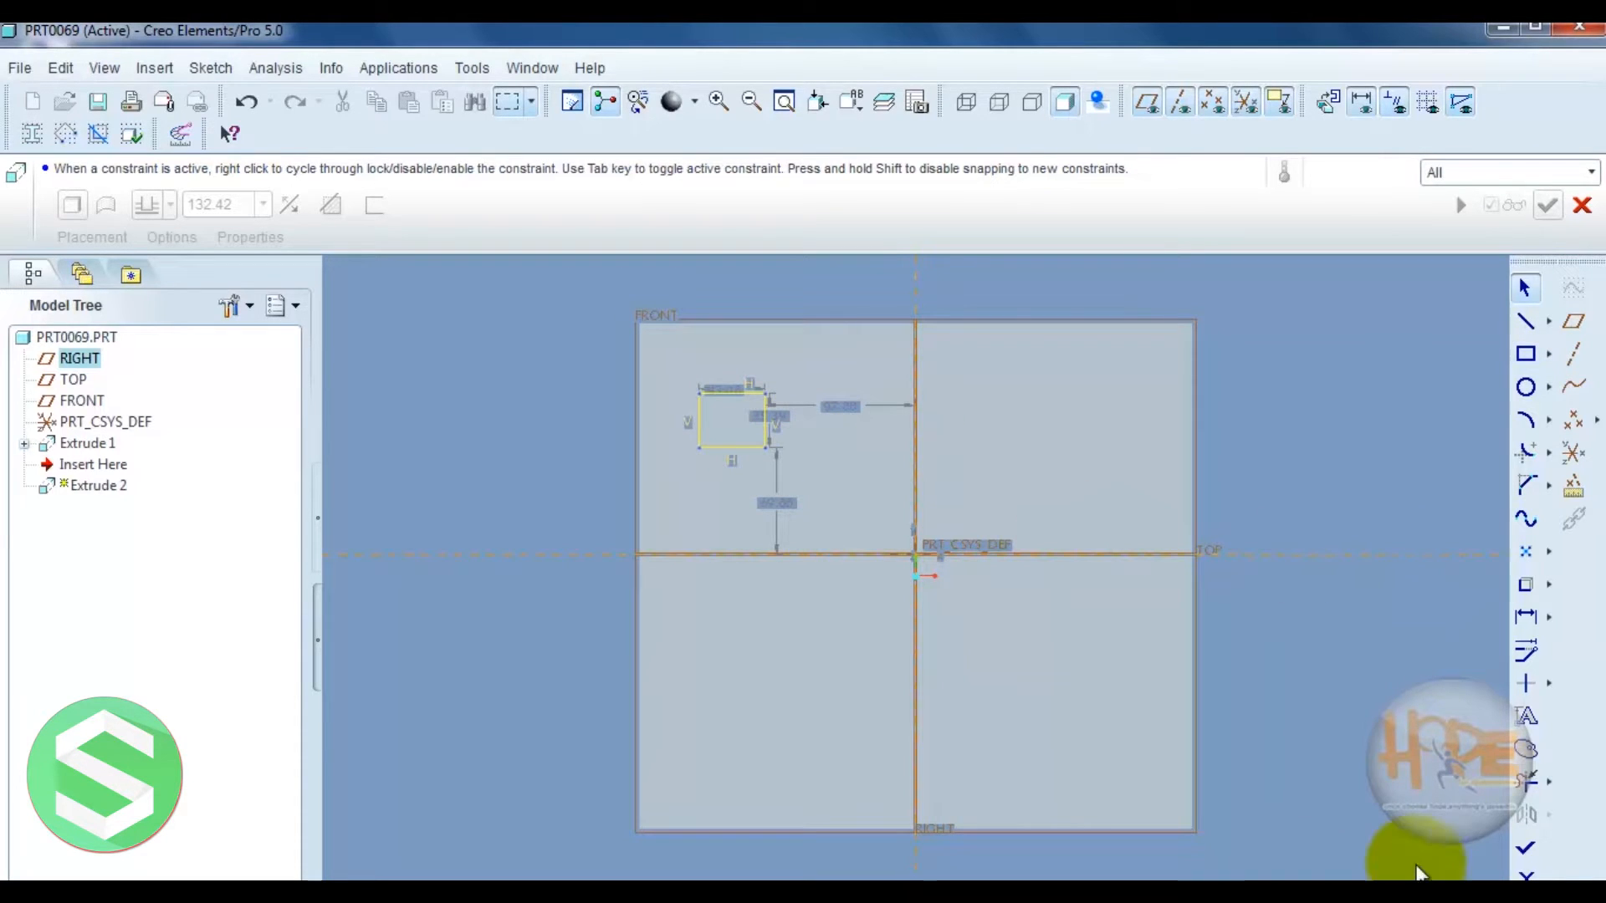
{"action": "left_click", "coordinate": [1524, 847]}
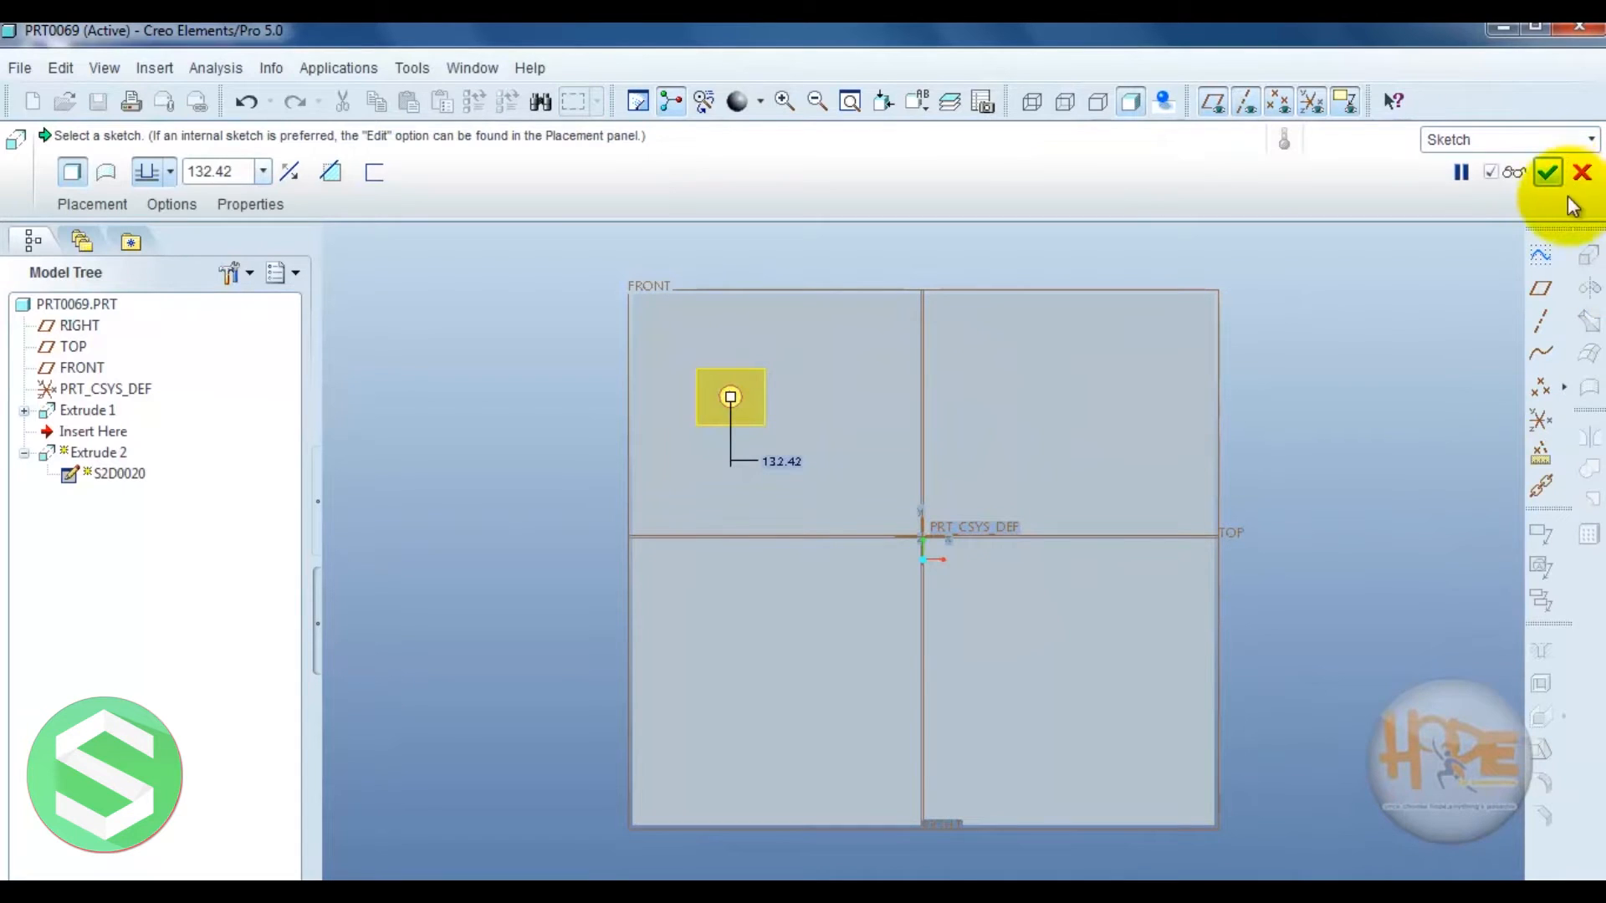
{"action": "left_click", "coordinate": [1548, 172]}
- Redefine the small boss extrusion with a depth of 20
{"action": "middle_click_drag", "start_coordinate": [1352, 669], "coordinate": [1353, 573]}
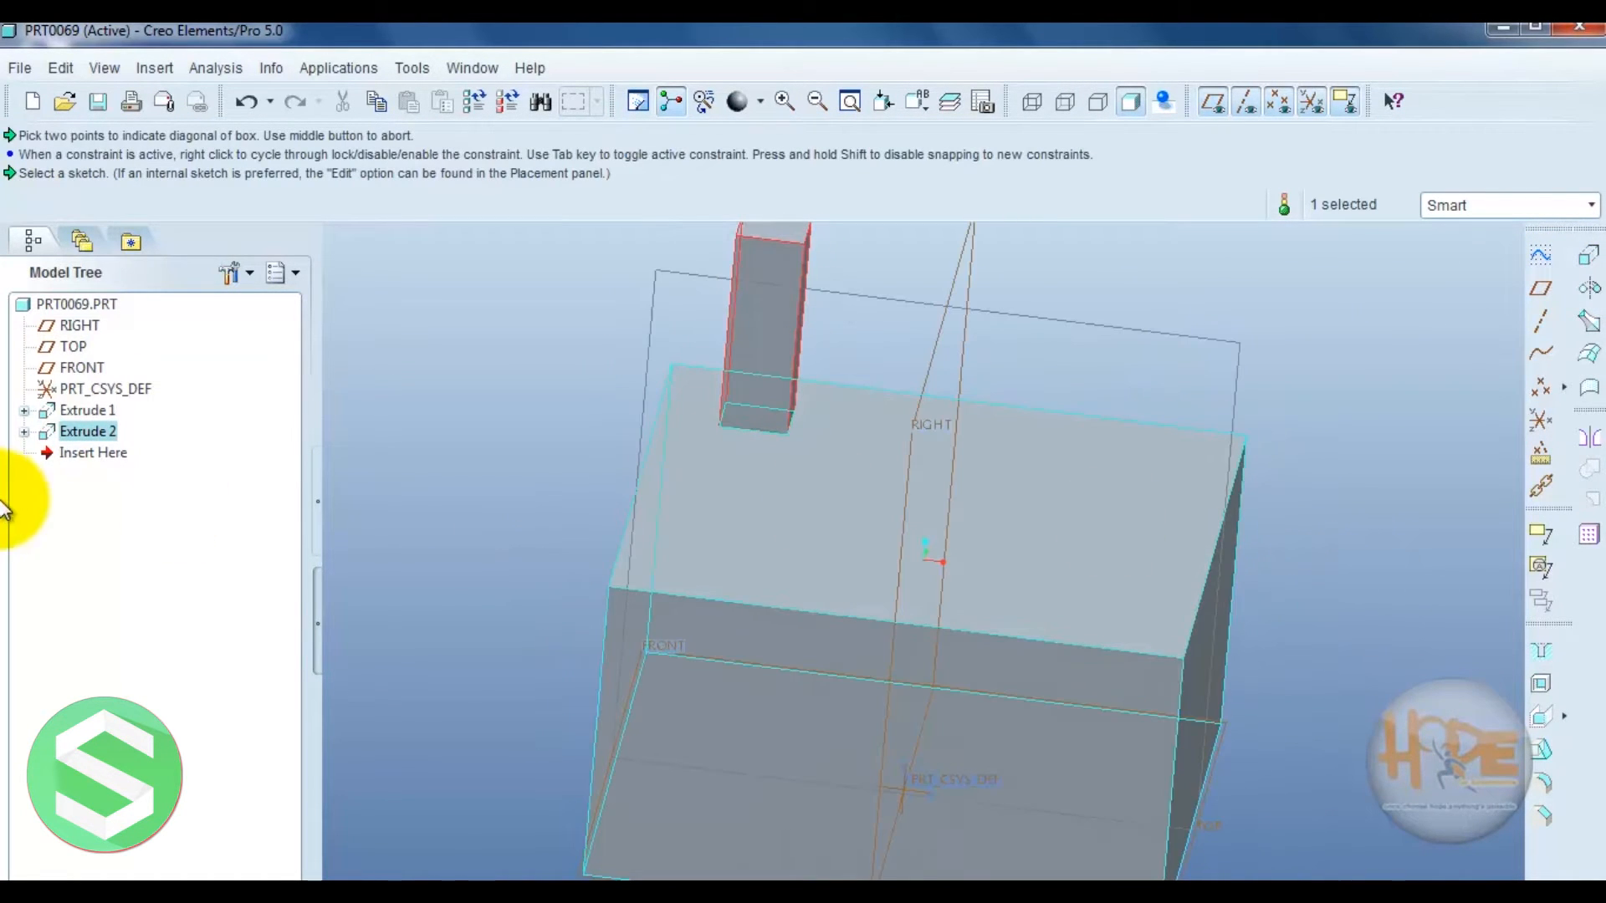
{"action": "right_click", "coordinate": [97, 430]}
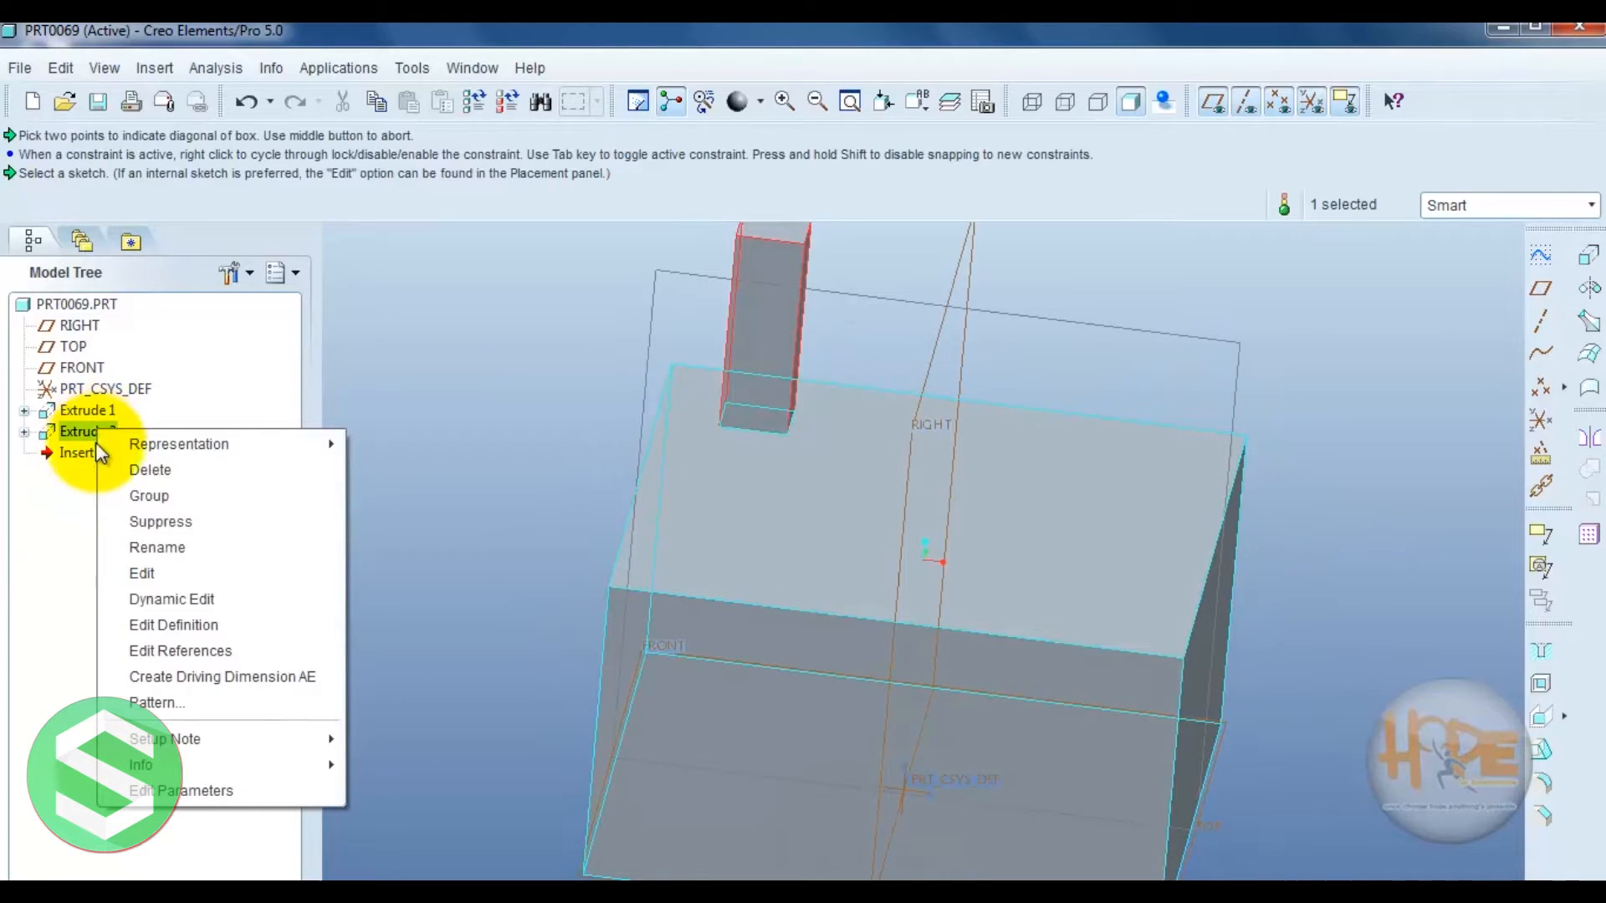
{"action": "left_click", "coordinate": [159, 625]}
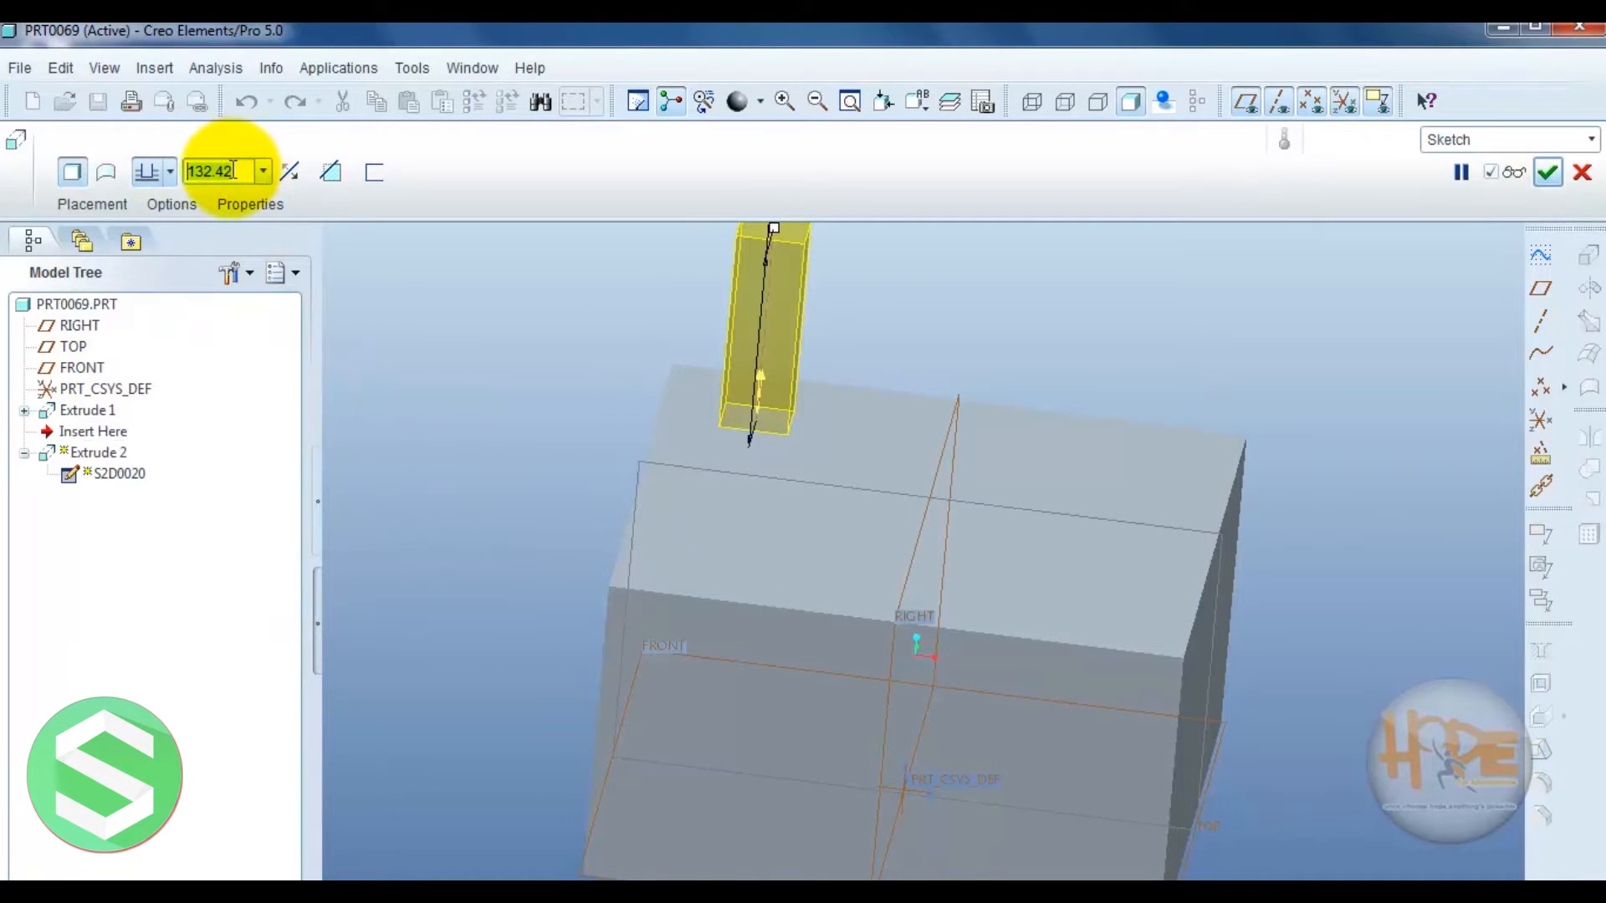
{"action": "type", "text": "20"}
{"action": "key", "text": "Return"}
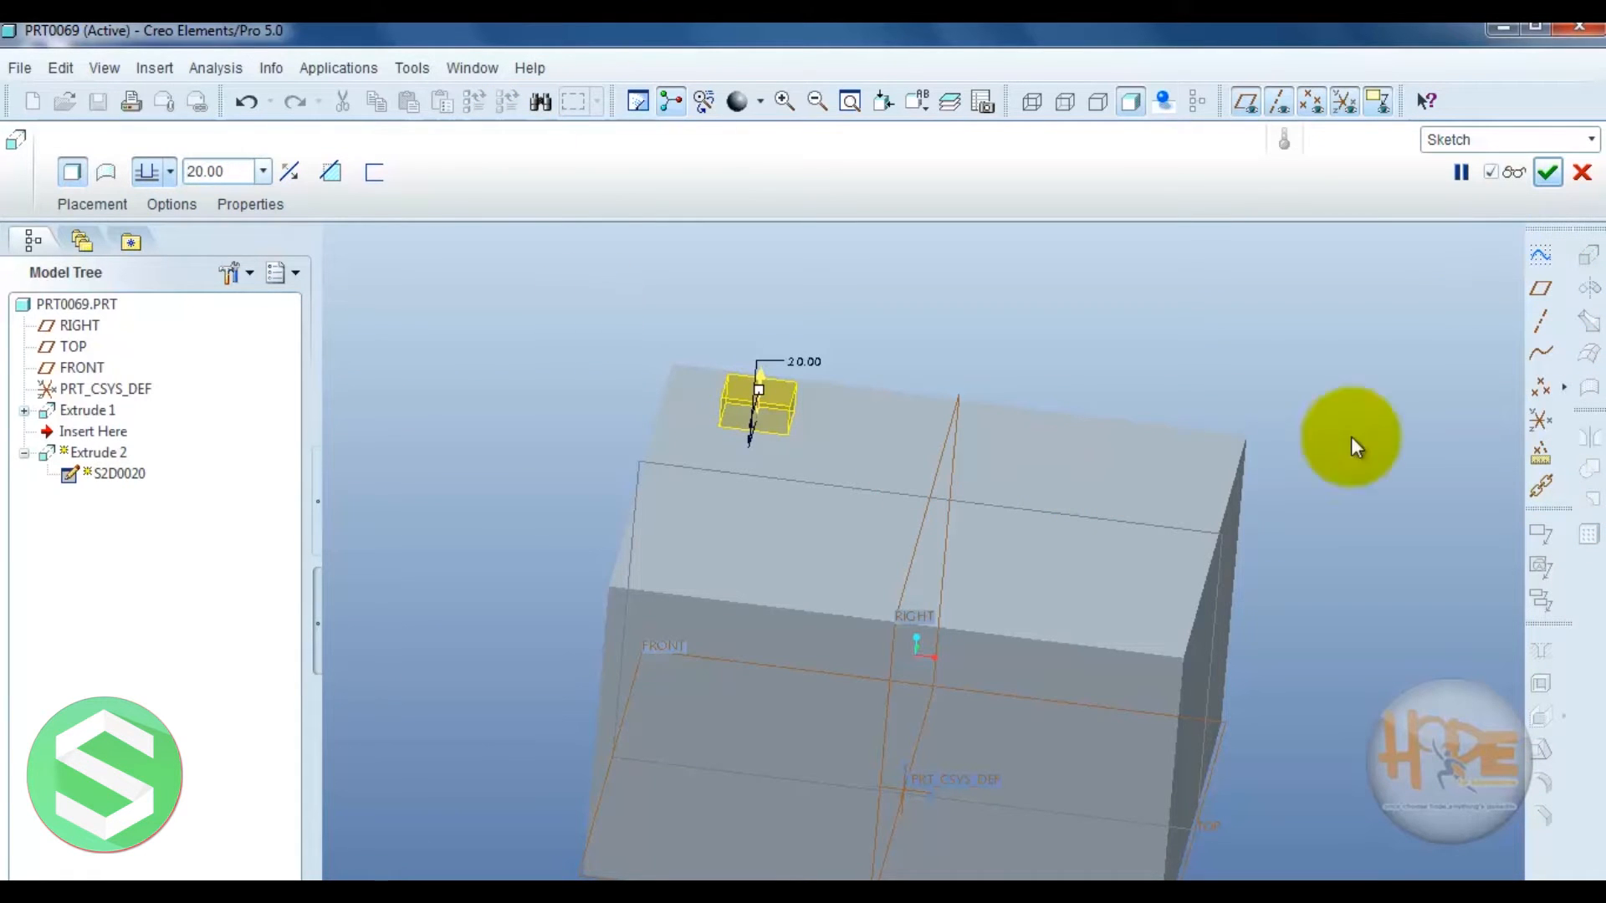
{"action": "left_click", "coordinate": [1556, 180]}
- Start a dimension pattern of the small boss with 4 members, varying its 97.88 offset dimension in the first direction
{"action": "middle_click_drag", "start_coordinate": [1275, 283], "coordinate": [1011, 423]}
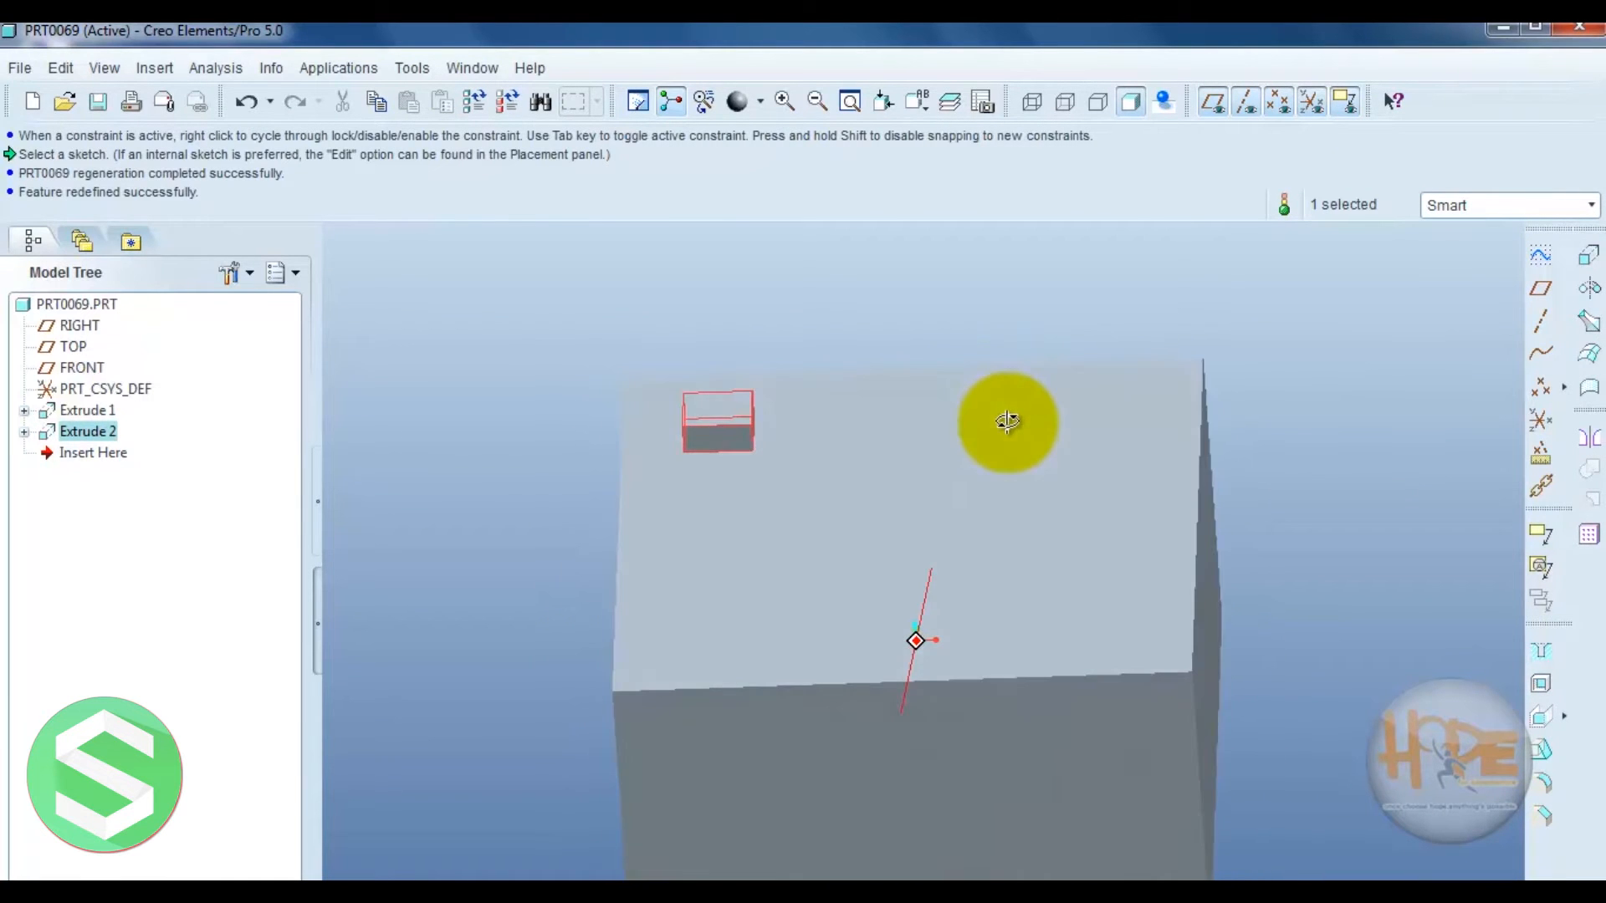
{"action": "left_click", "coordinate": [1257, 343]}
{"action": "mouse_move", "coordinate": [1081, 480]}
{"action": "middle_mouse_down"}
{"action": "mouse_move", "coordinate": [1076, 513]}
{"action": "mouse_move", "coordinate": [1104, 512]}
{"action": "mouse_move", "coordinate": [1061, 469]}
{"action": "mouse_move", "coordinate": [1115, 394]}
{"action": "mouse_move", "coordinate": [1097, 441]}
{"action": "mouse_move", "coordinate": [1133, 434]}
{"action": "mouse_move", "coordinate": [1119, 452]}
{"action": "middle_mouse_up"}
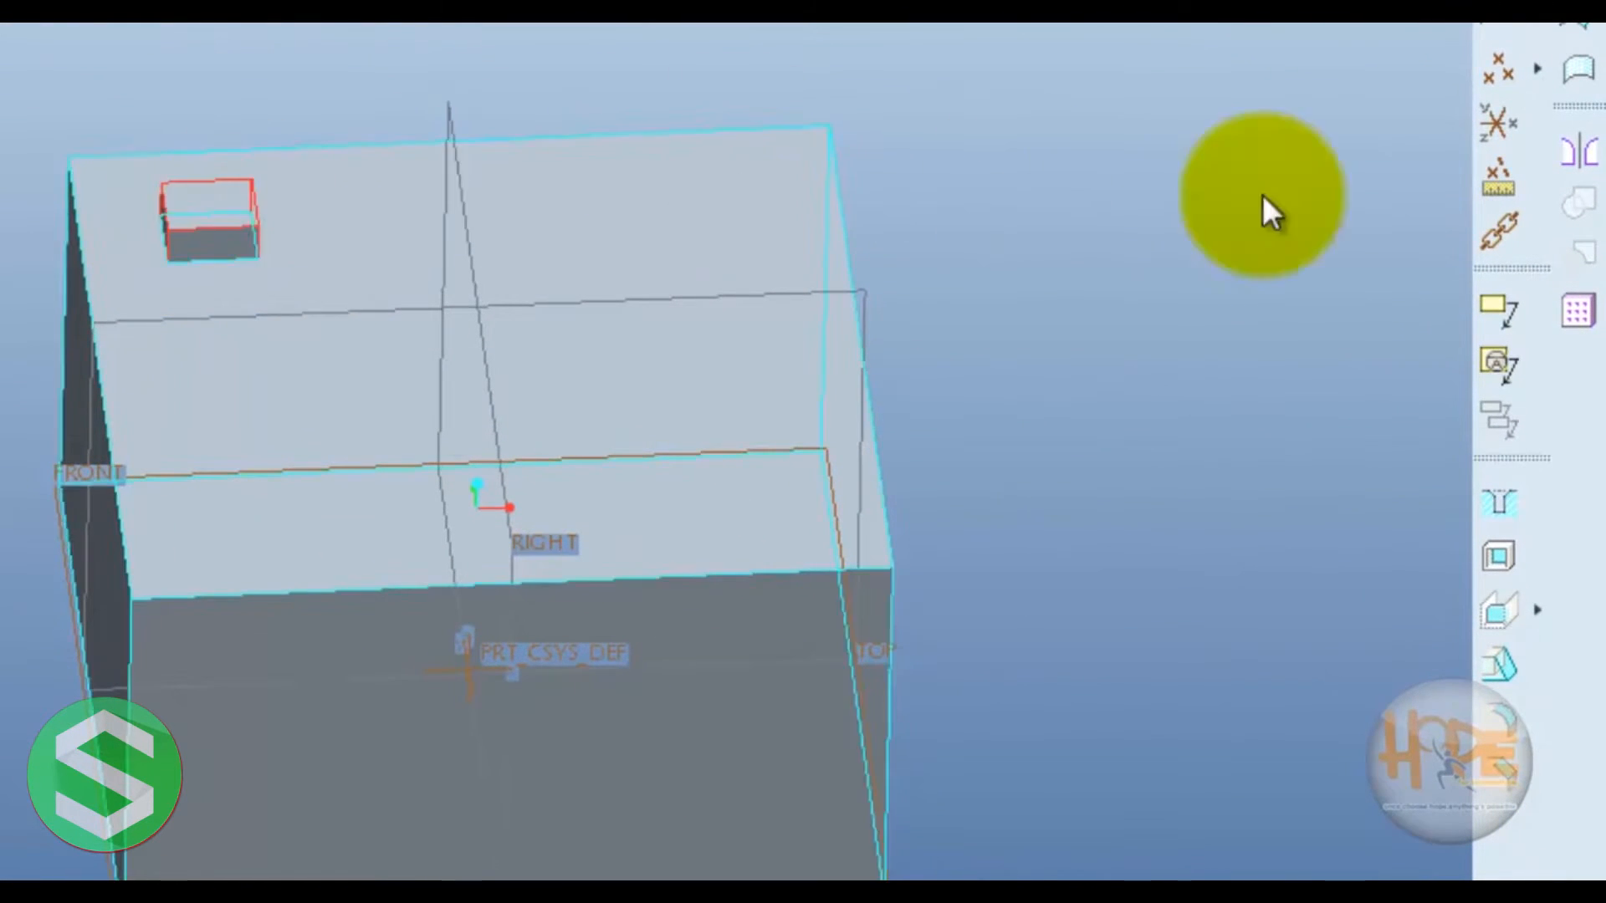
{"action": "left_click", "coordinate": [1576, 313]}
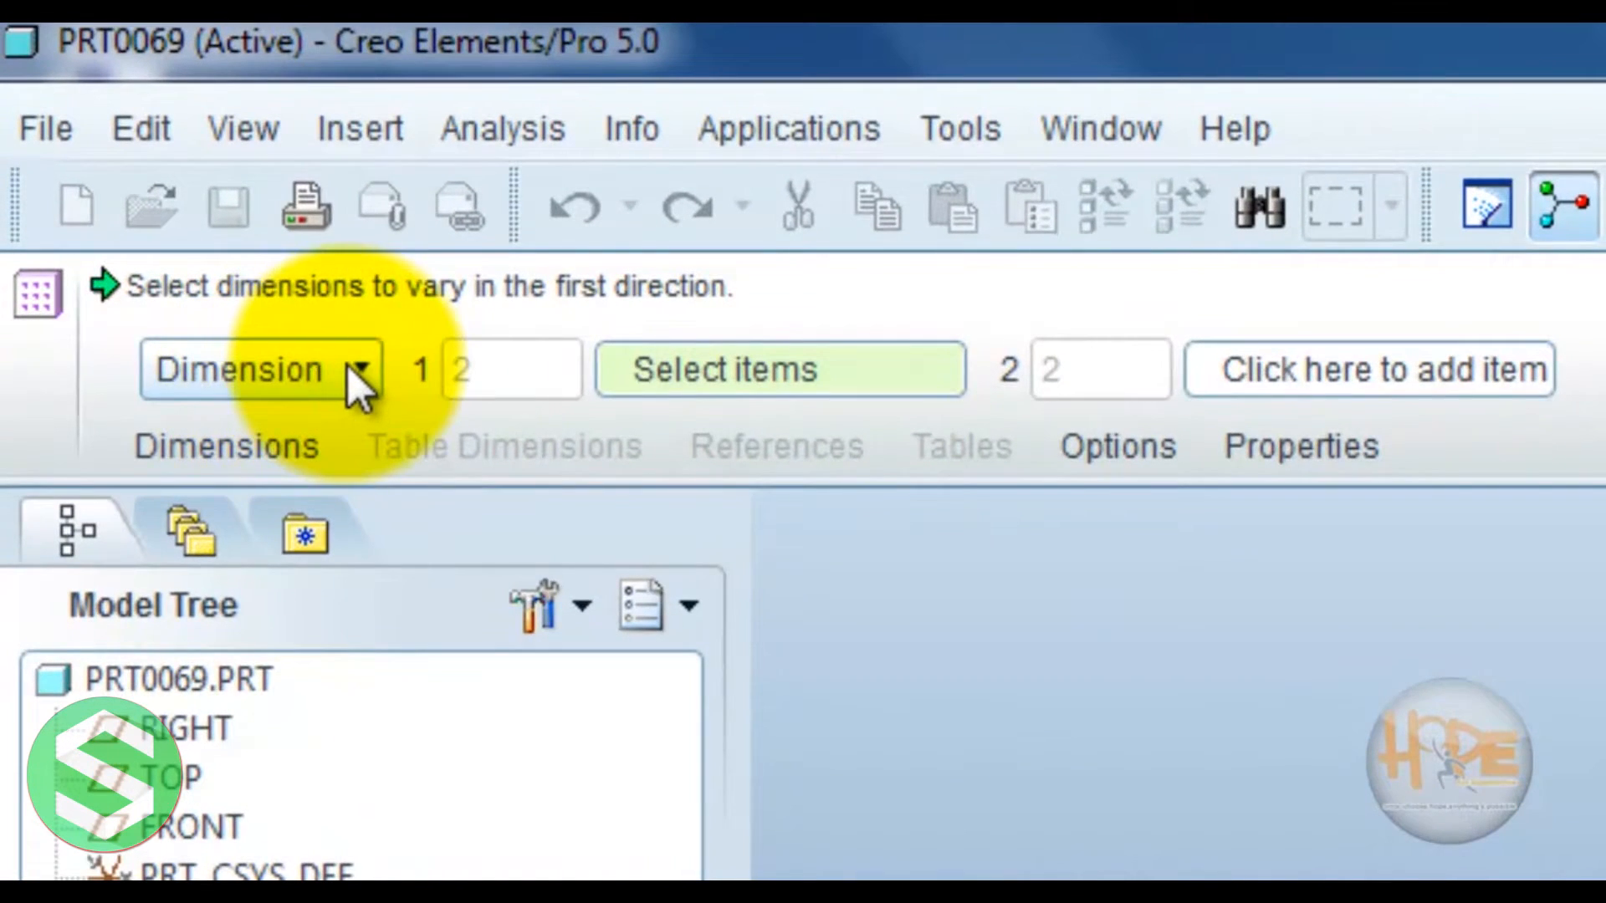
{"action": "left_click", "coordinate": [351, 370]}
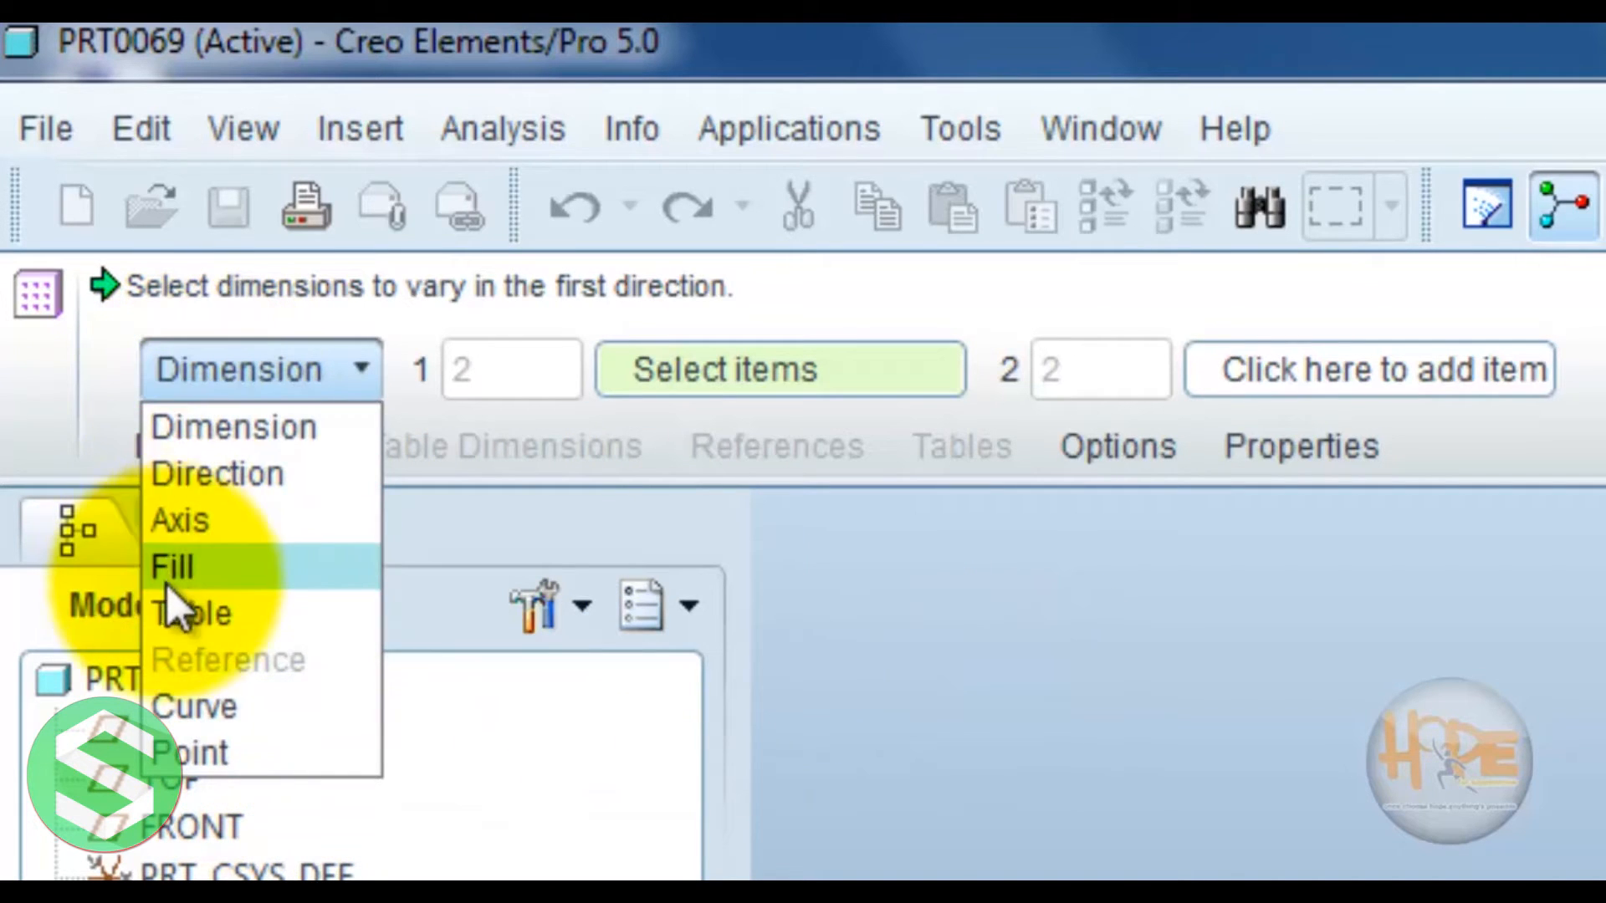
{"action": "left_click", "coordinate": [355, 430]}
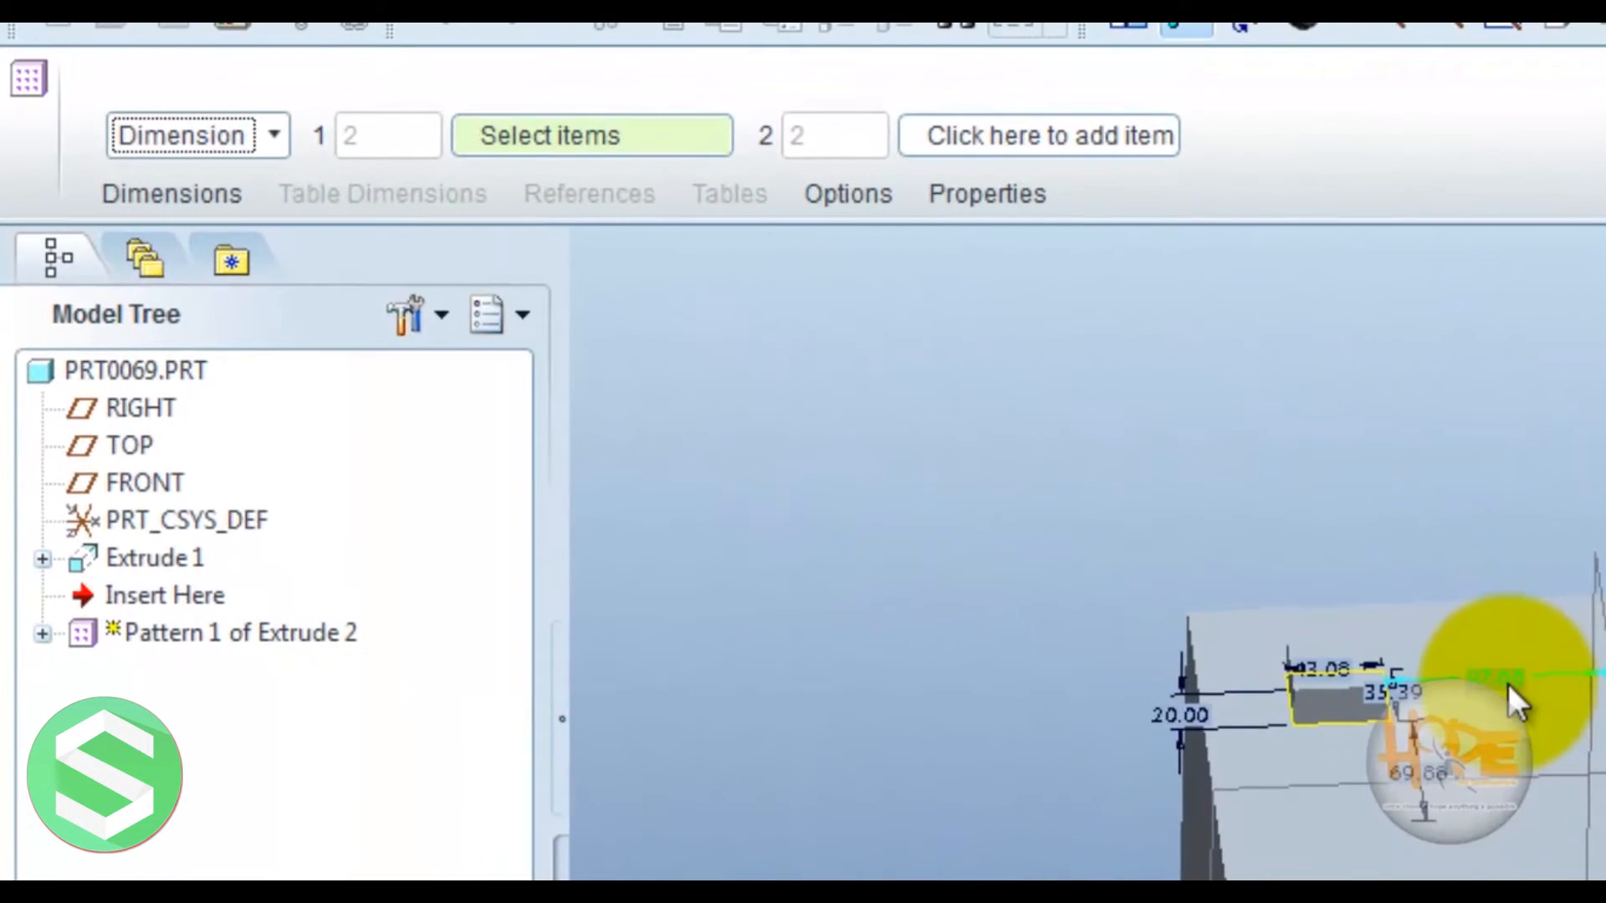
{"action": "left_click", "coordinate": [1506, 681]}
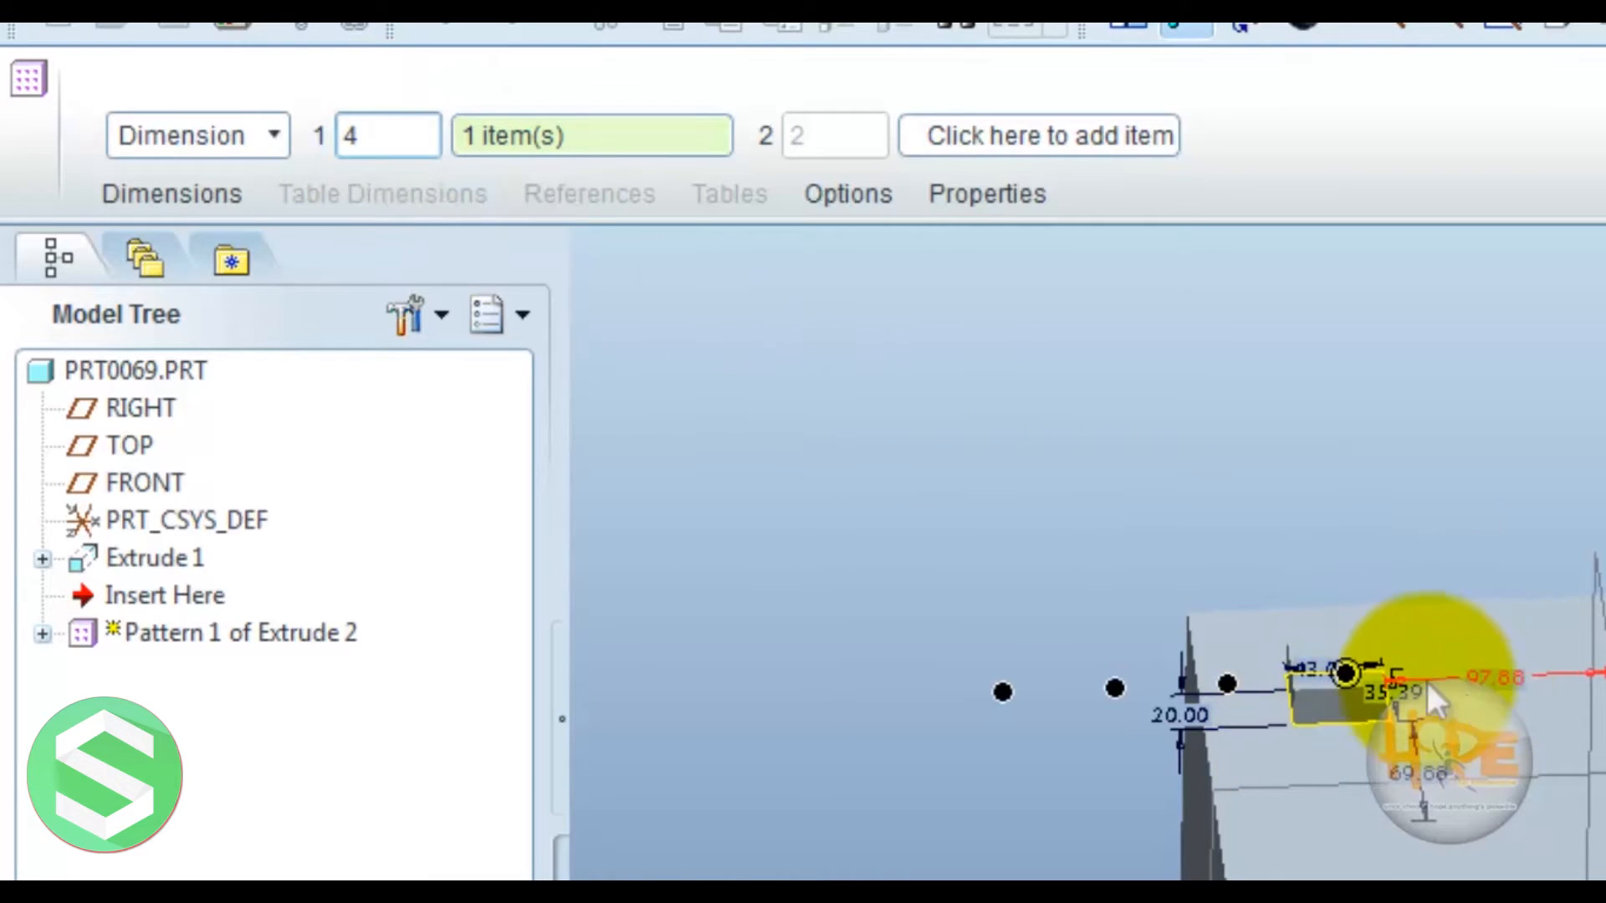
- Exclude the two outermost pattern members beyond the block's edge and complete the dimension pattern
{"action": "scroll", "coordinate": [1375, 690], "scroll_direction": "down", "scroll_amount": 3}
{"action": "scroll", "coordinate": [1390, 721], "scroll_direction": "up", "scroll_amount": 2}
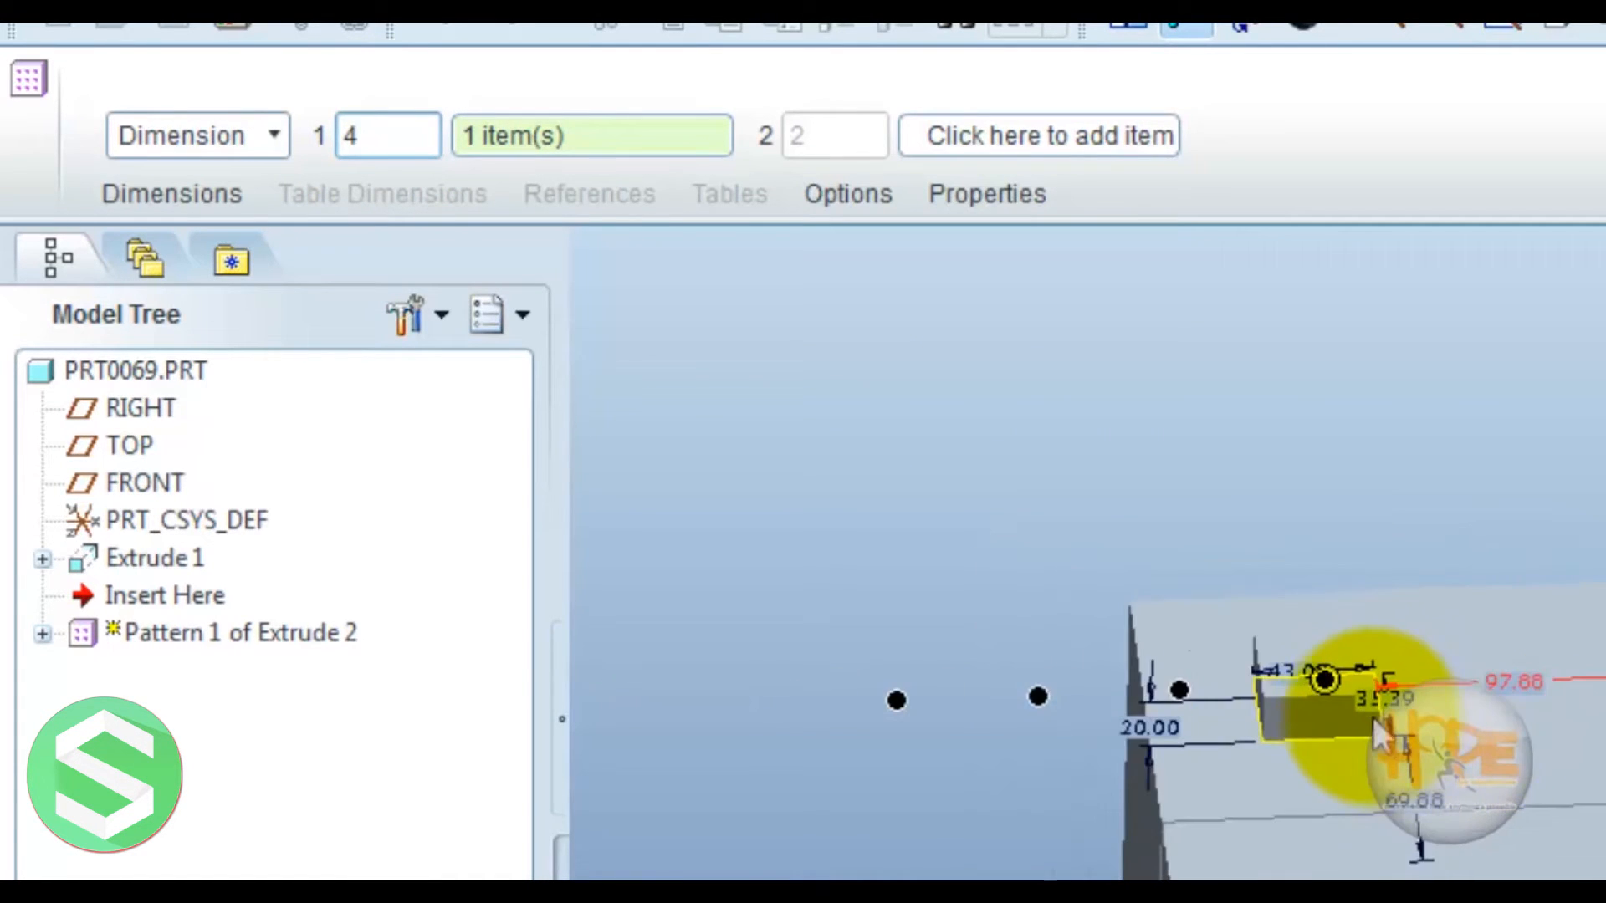
{"action": "scroll", "coordinate": [1437, 756], "scroll_direction": "down", "scroll_amount": 1}
{"action": "scroll", "coordinate": [1447, 753], "scroll_direction": "up", "scroll_amount": 2}
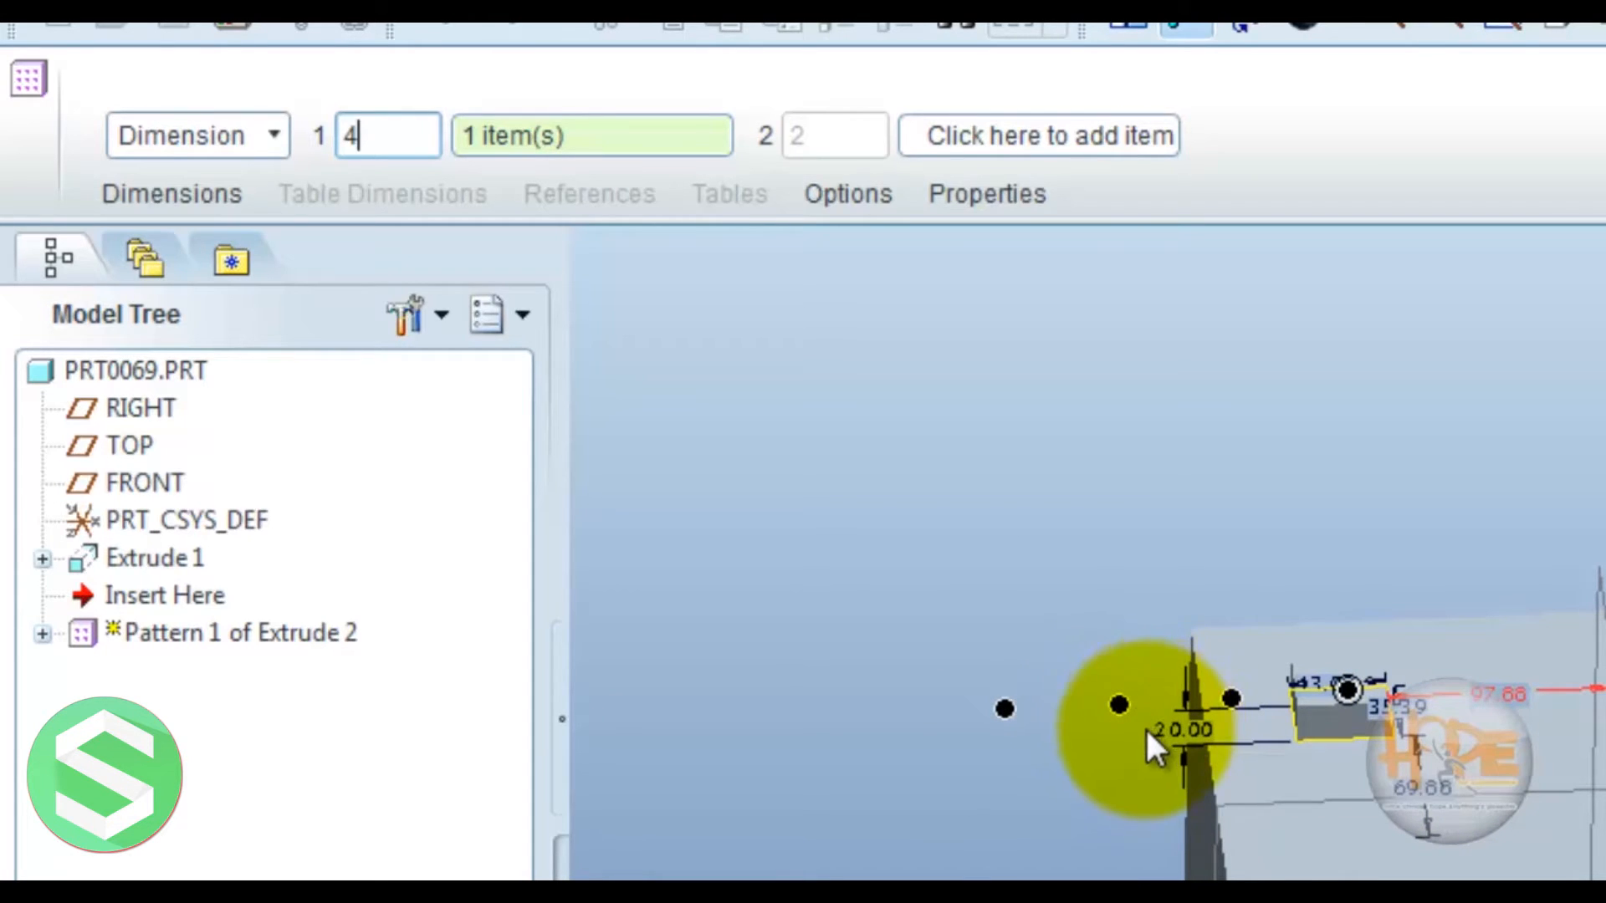
{"action": "left_click", "coordinate": [1118, 705]}
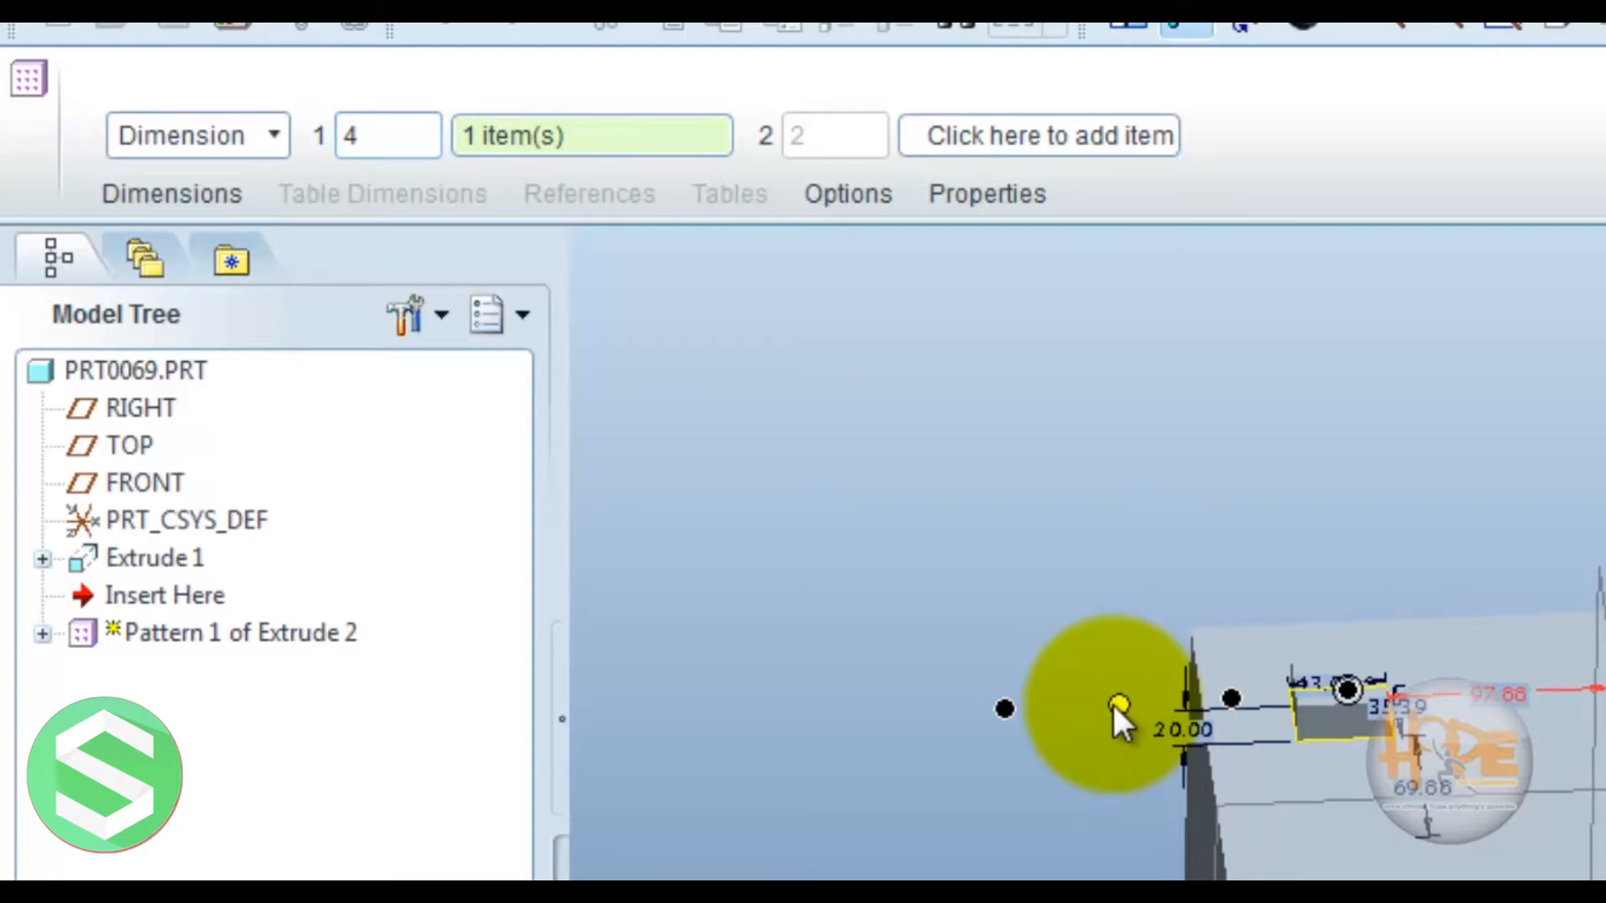
{"action": "left_click", "coordinate": [1005, 708]}
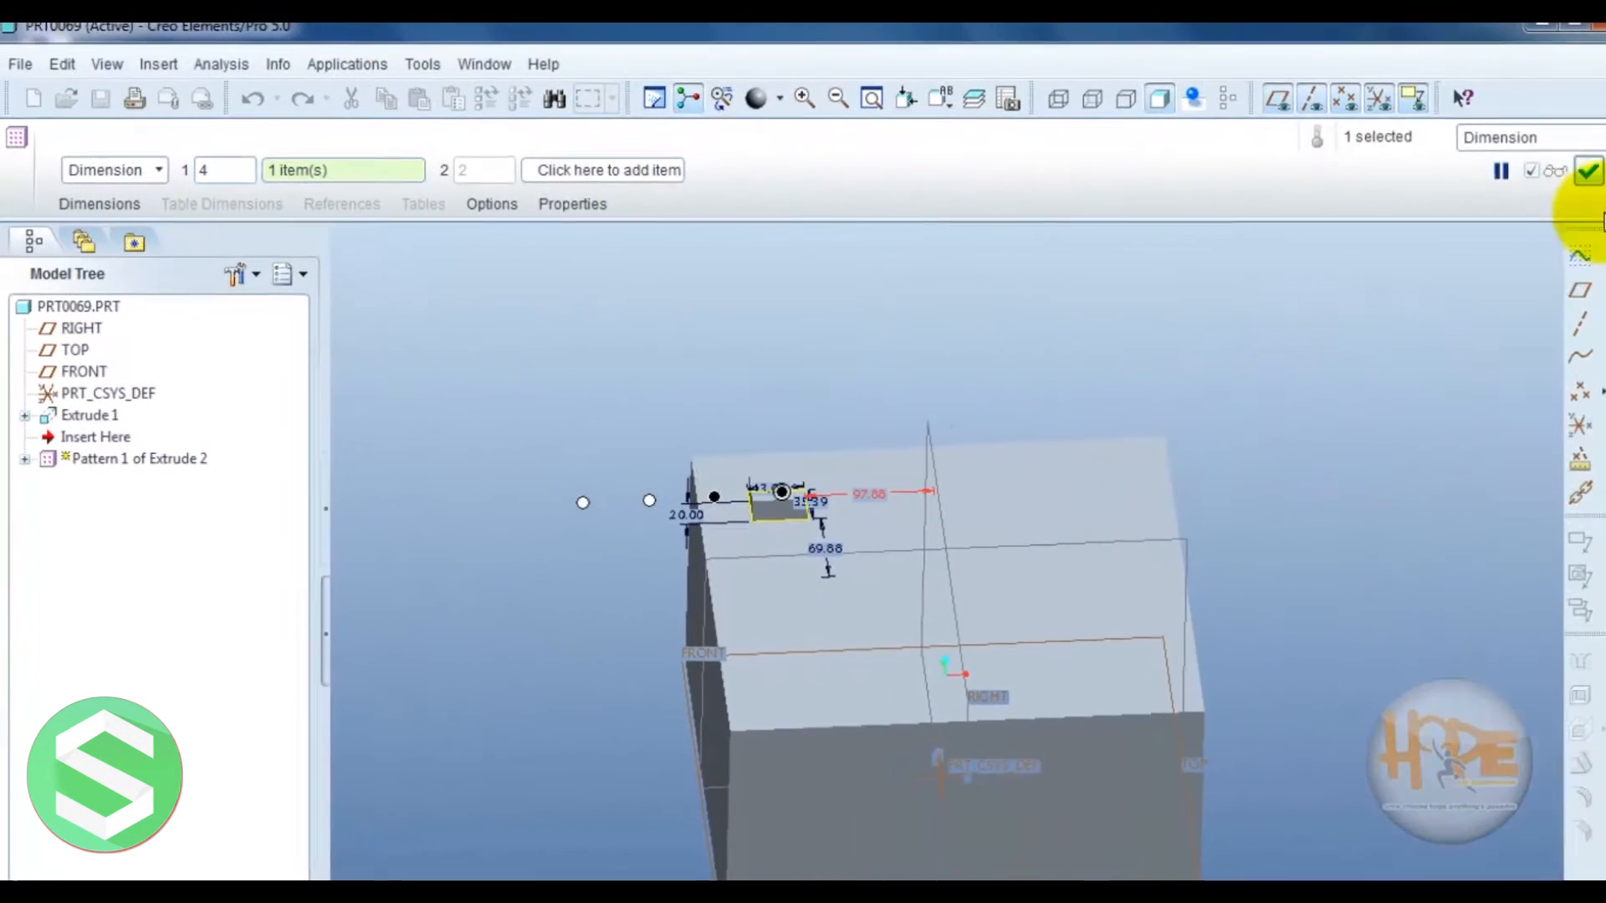
{"action": "left_click", "coordinate": [1588, 172]}
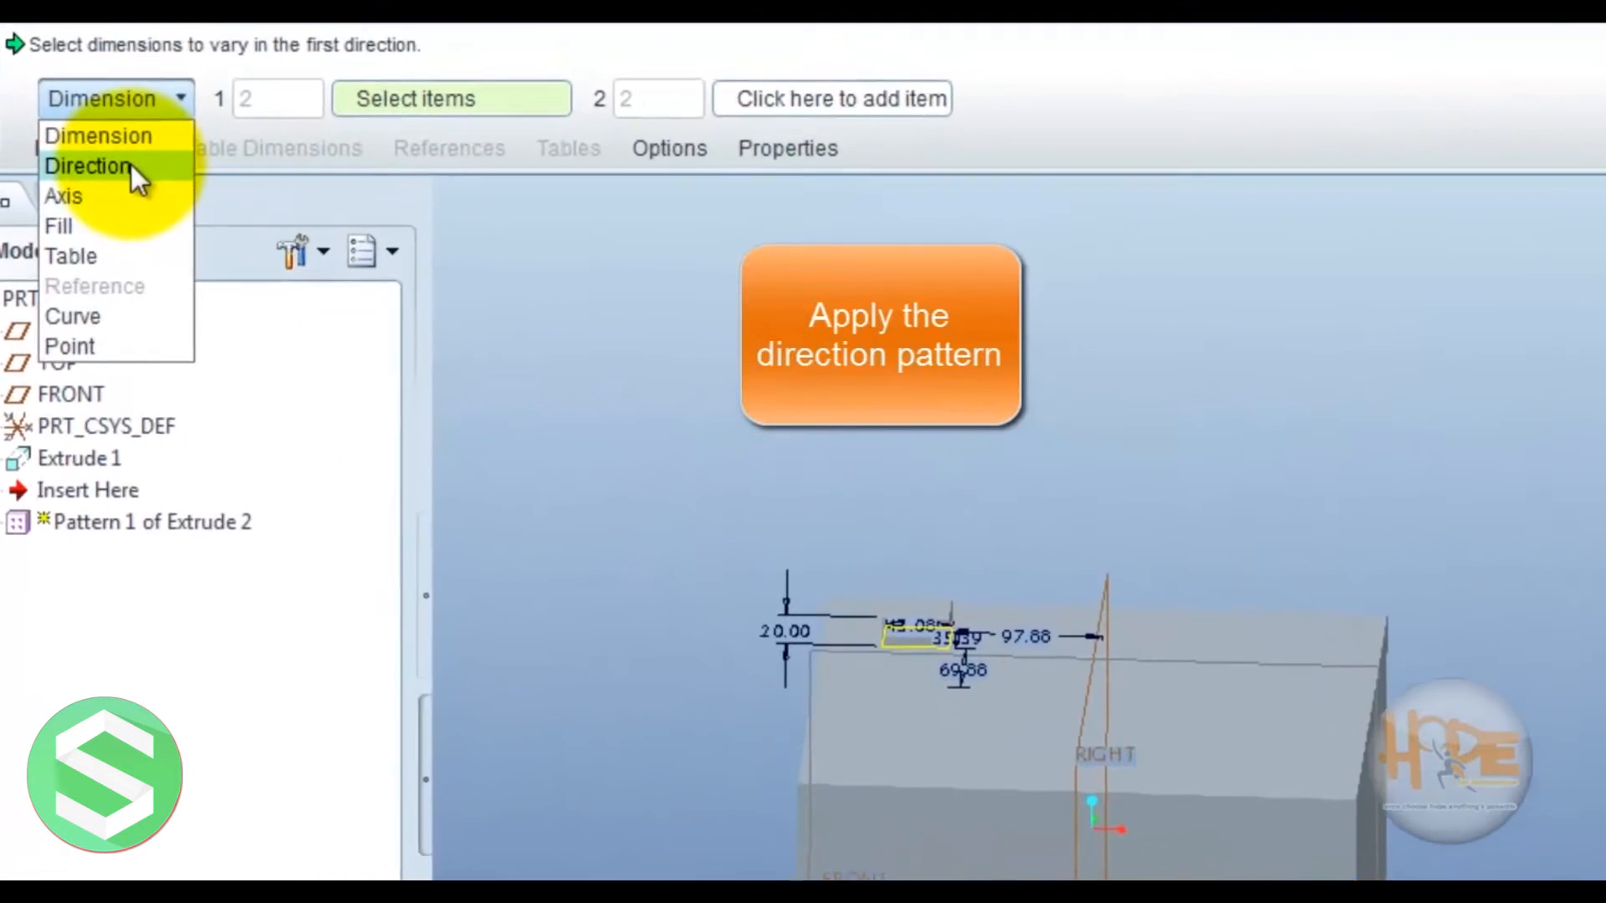
- Change the boss pattern type to Direction and use the block's side face as the first direction reference
{"action": "left_click", "coordinate": [127, 208]}
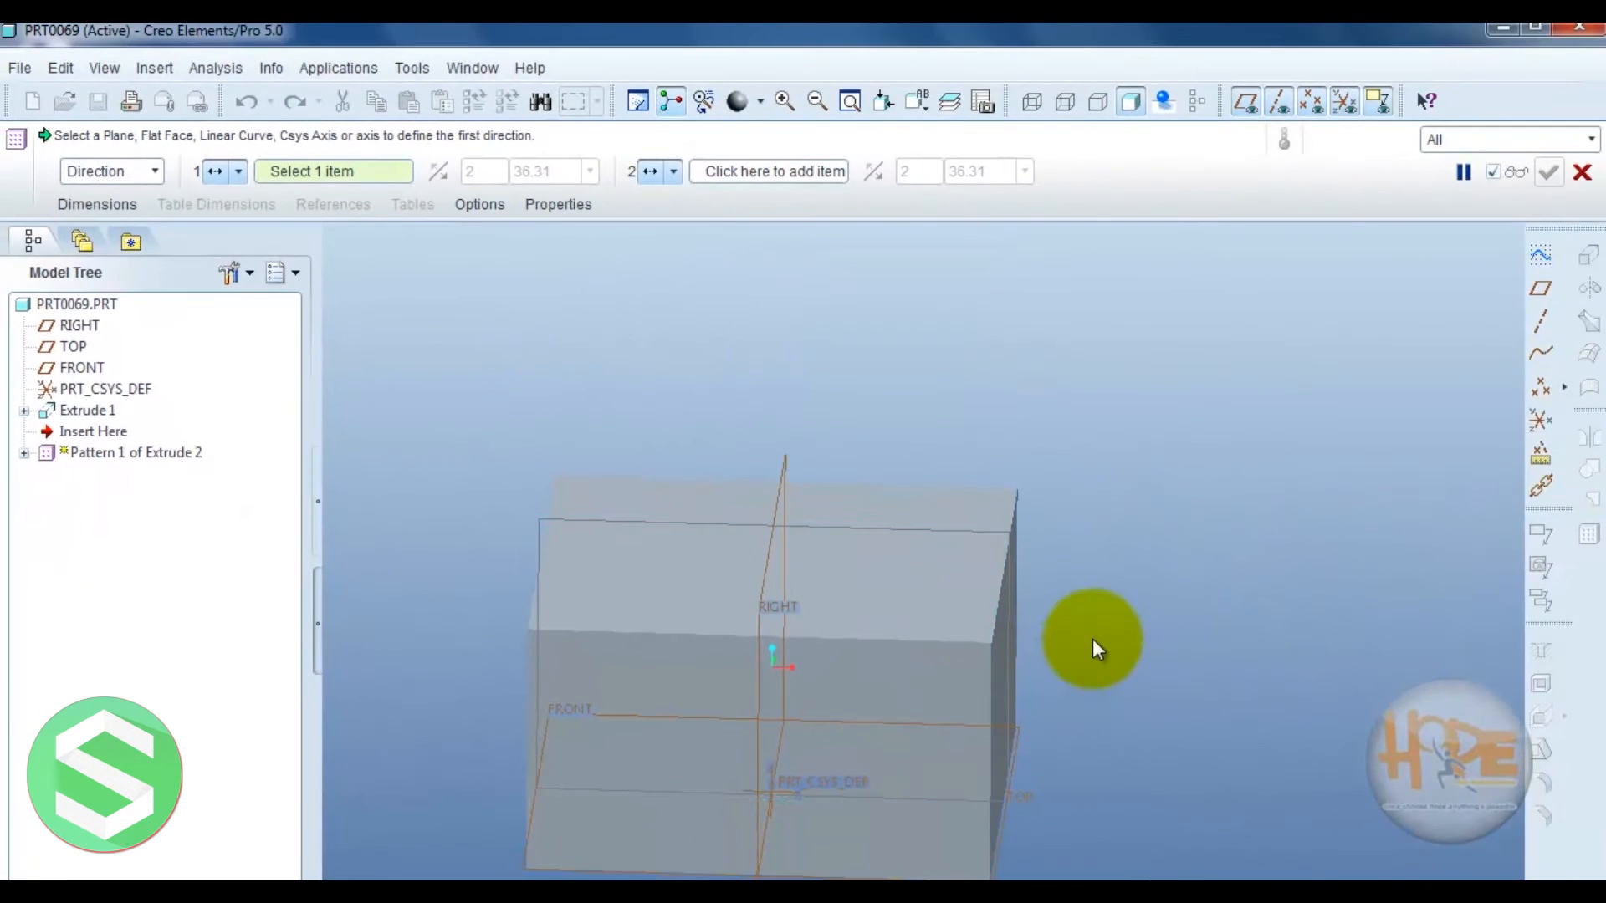
{"action": "middle_click_drag", "start_coordinate": [1212, 680], "coordinate": [1159, 656]}
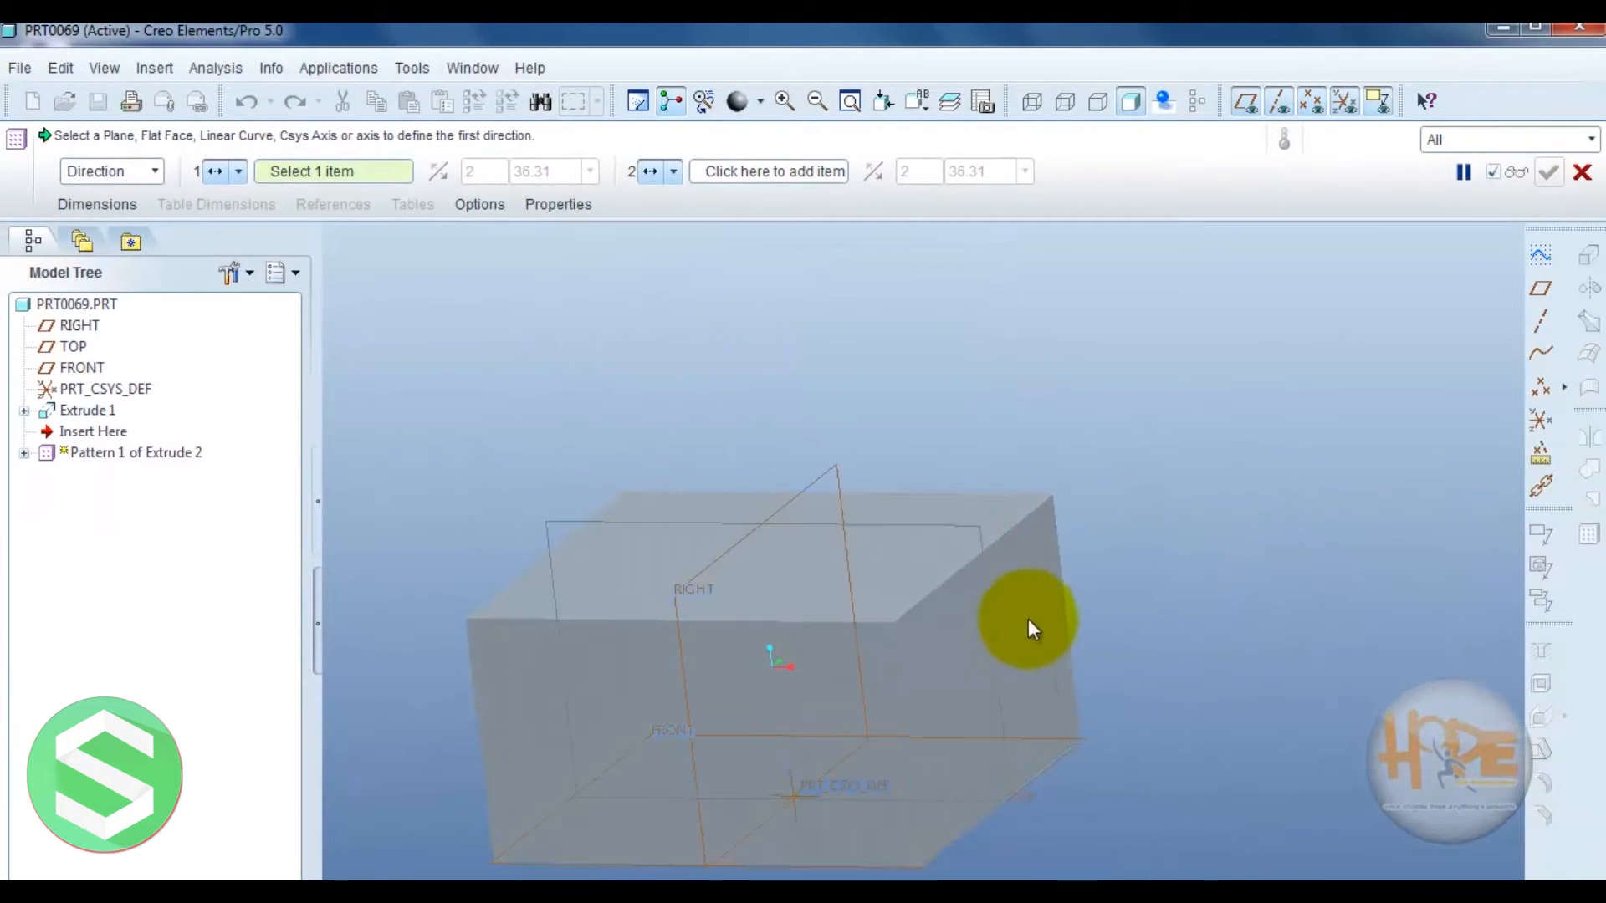
{"action": "left_click", "coordinate": [970, 636]}
{"action": "mouse_move", "coordinate": [1278, 646]}
{"action": "middle_mouse_down"}
{"action": "mouse_move", "coordinate": [1322, 644]}
{"action": "mouse_move", "coordinate": [1297, 657]}
{"action": "middle_mouse_up"}
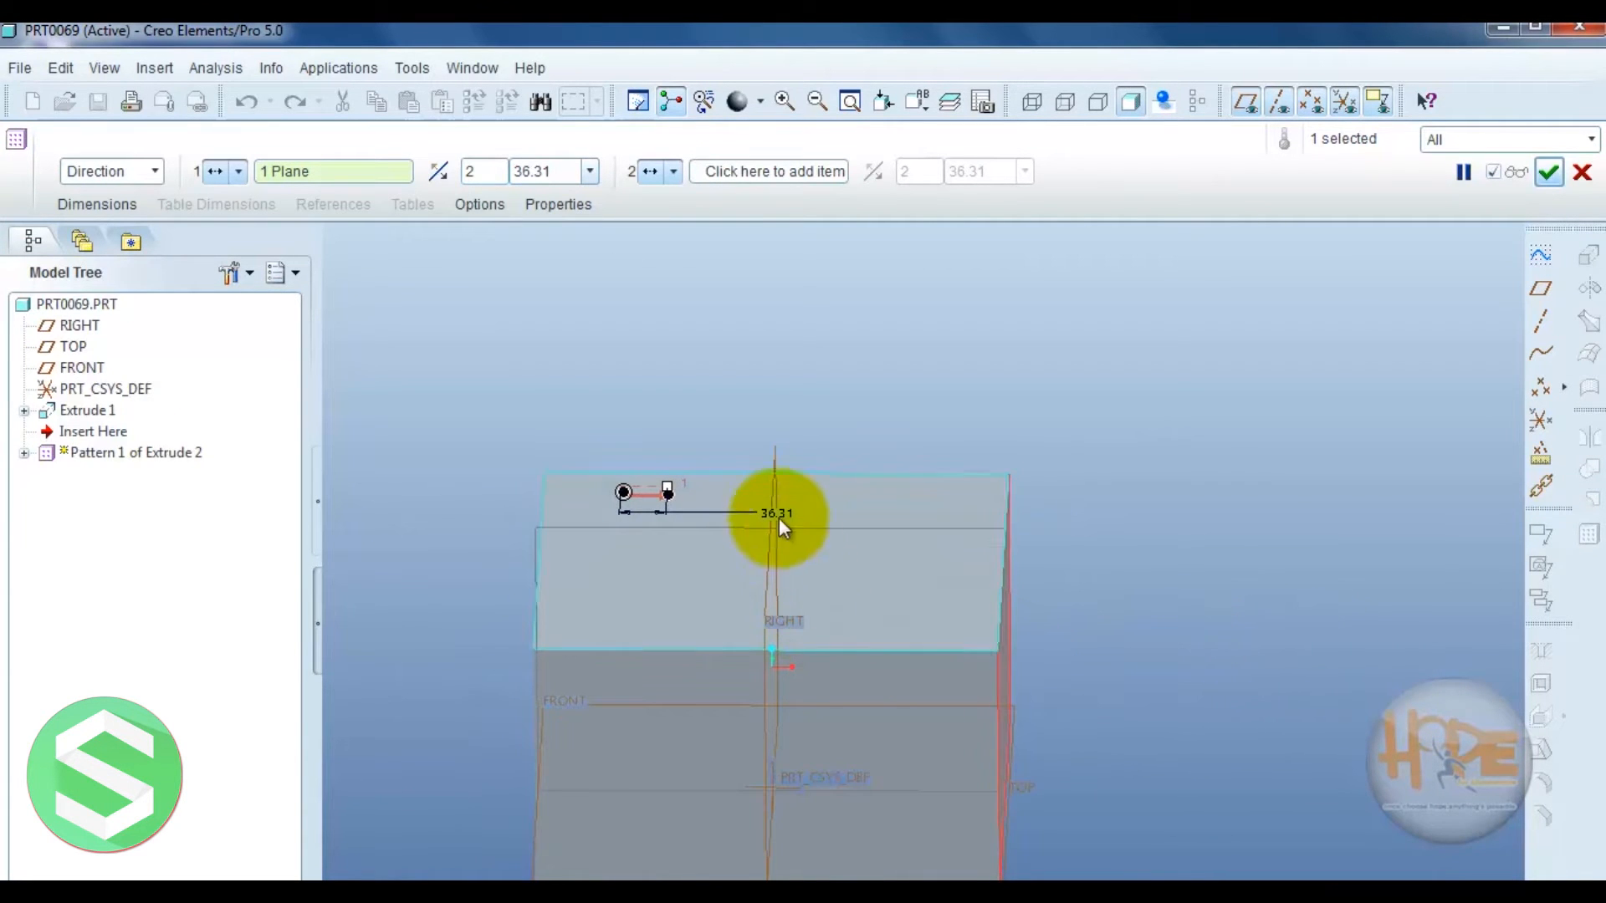
- Set the first pattern direction to 5 members with a spacing of 50
{"action": "left_click", "coordinate": [490, 173]}
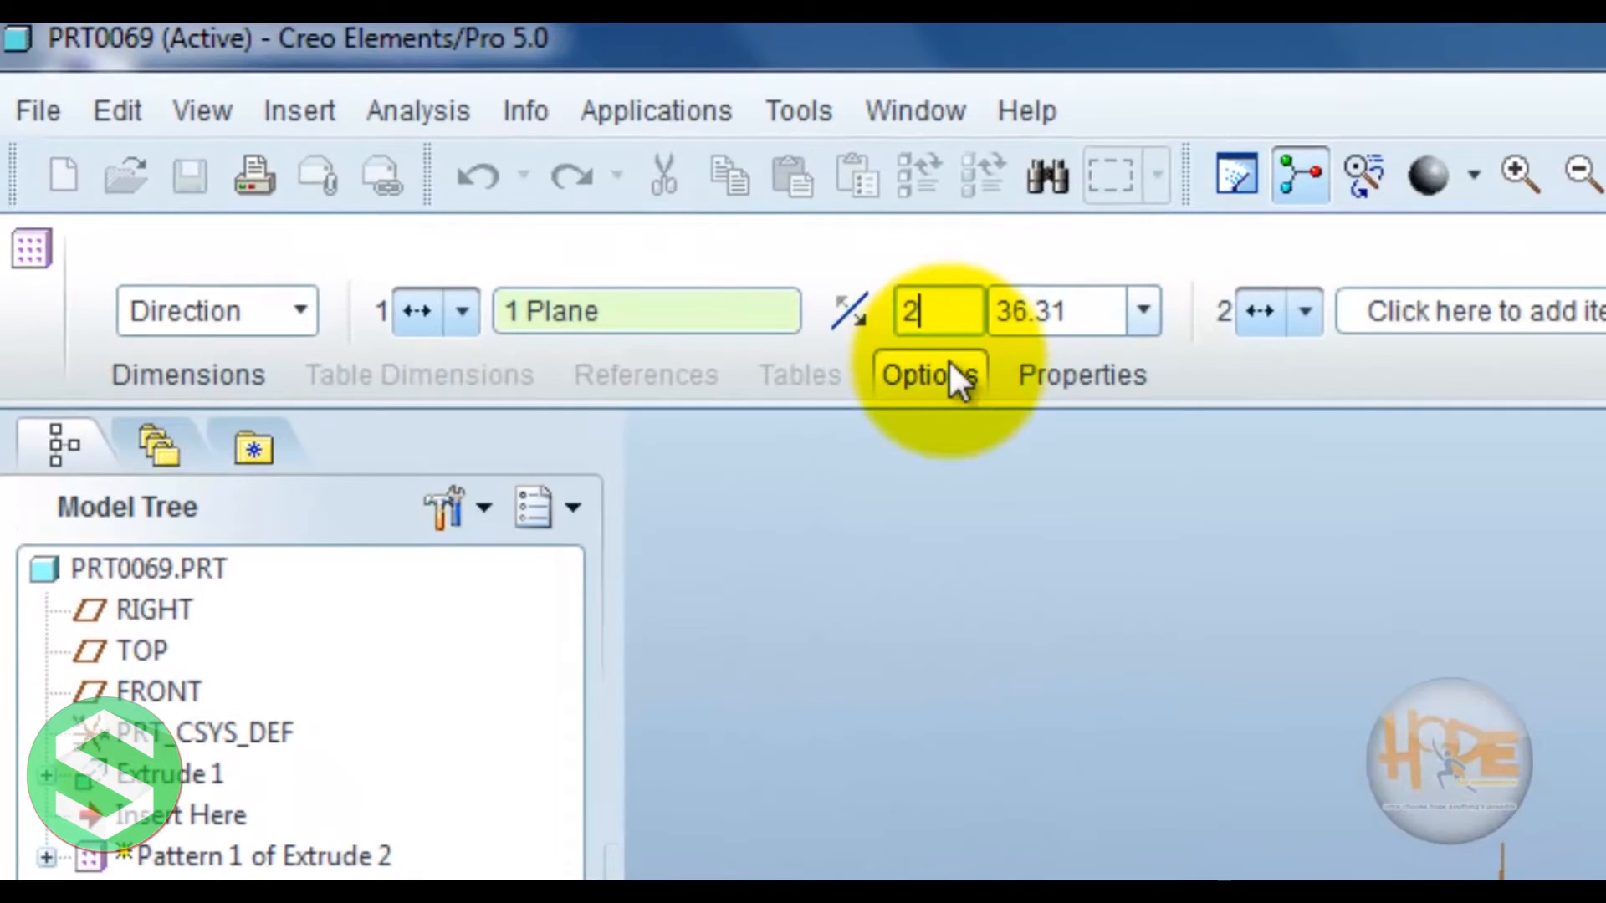
{"action": "key", "text": "BackSpace"}
{"action": "type", "text": "5"}
{"action": "right_click", "coordinate": [1066, 60]}
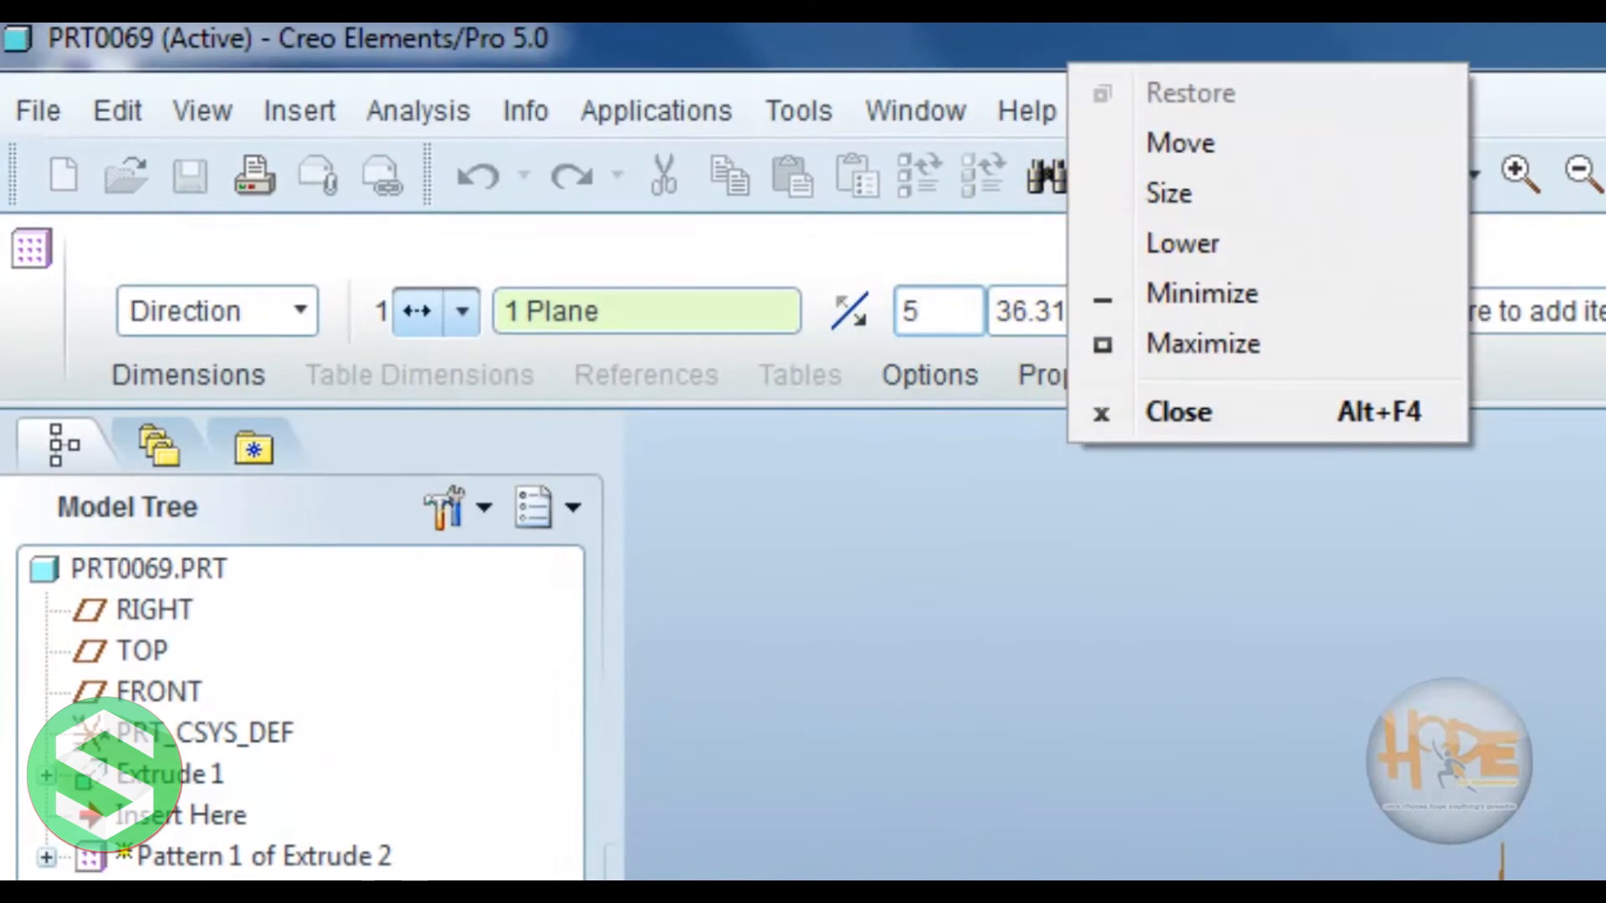
{"action": "left_click", "coordinate": [830, 733]}
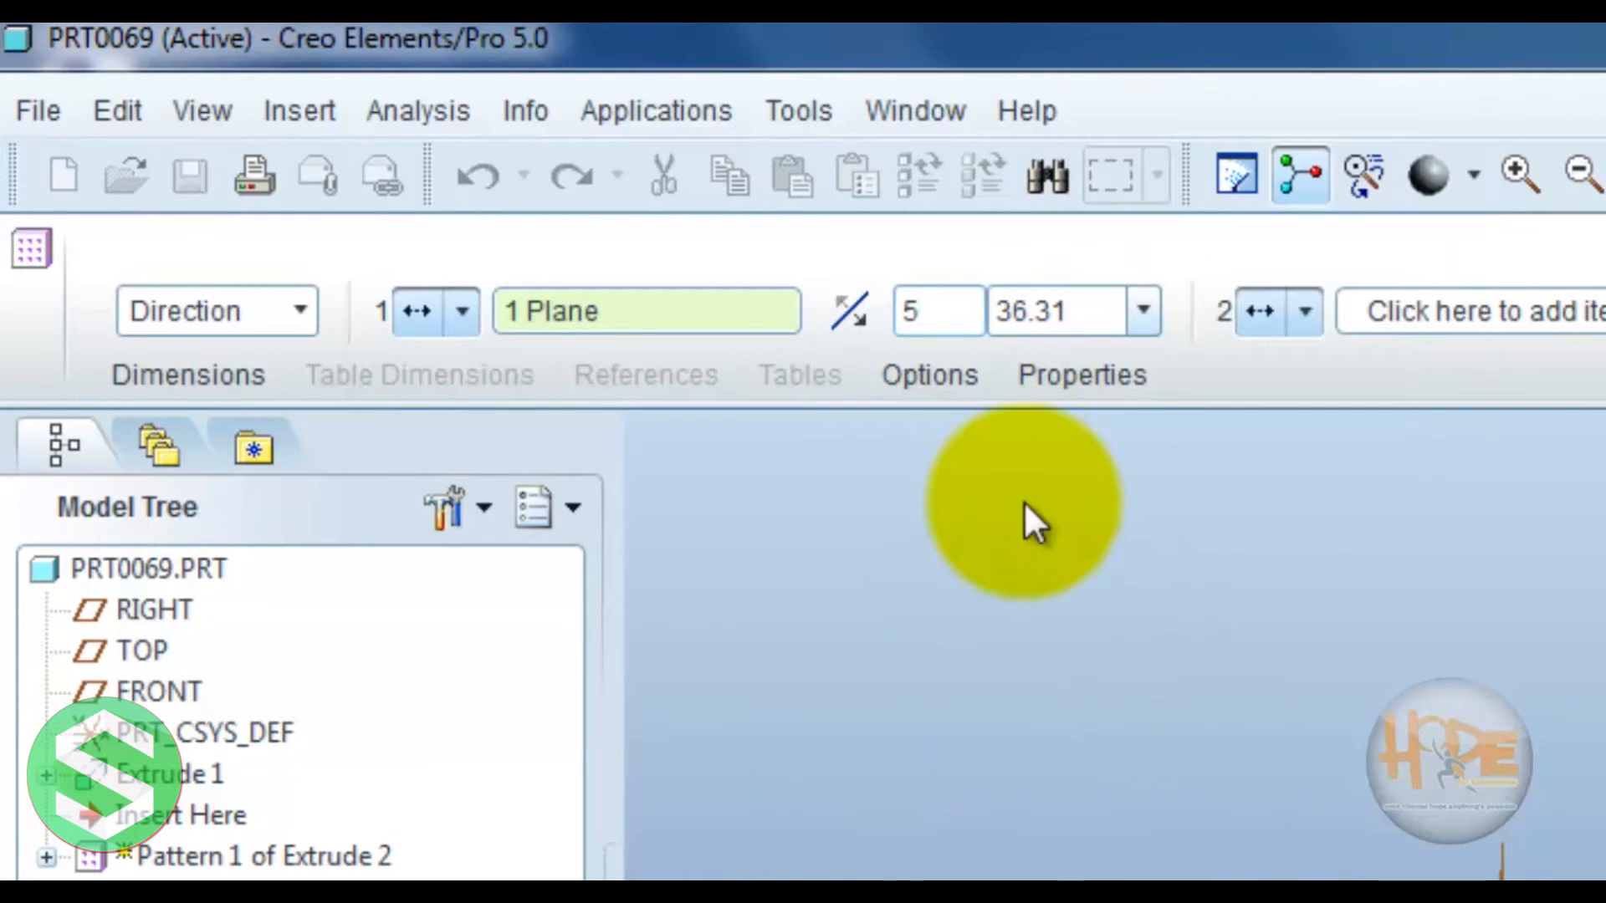
{"action": "double_click", "coordinate": [1098, 311]}
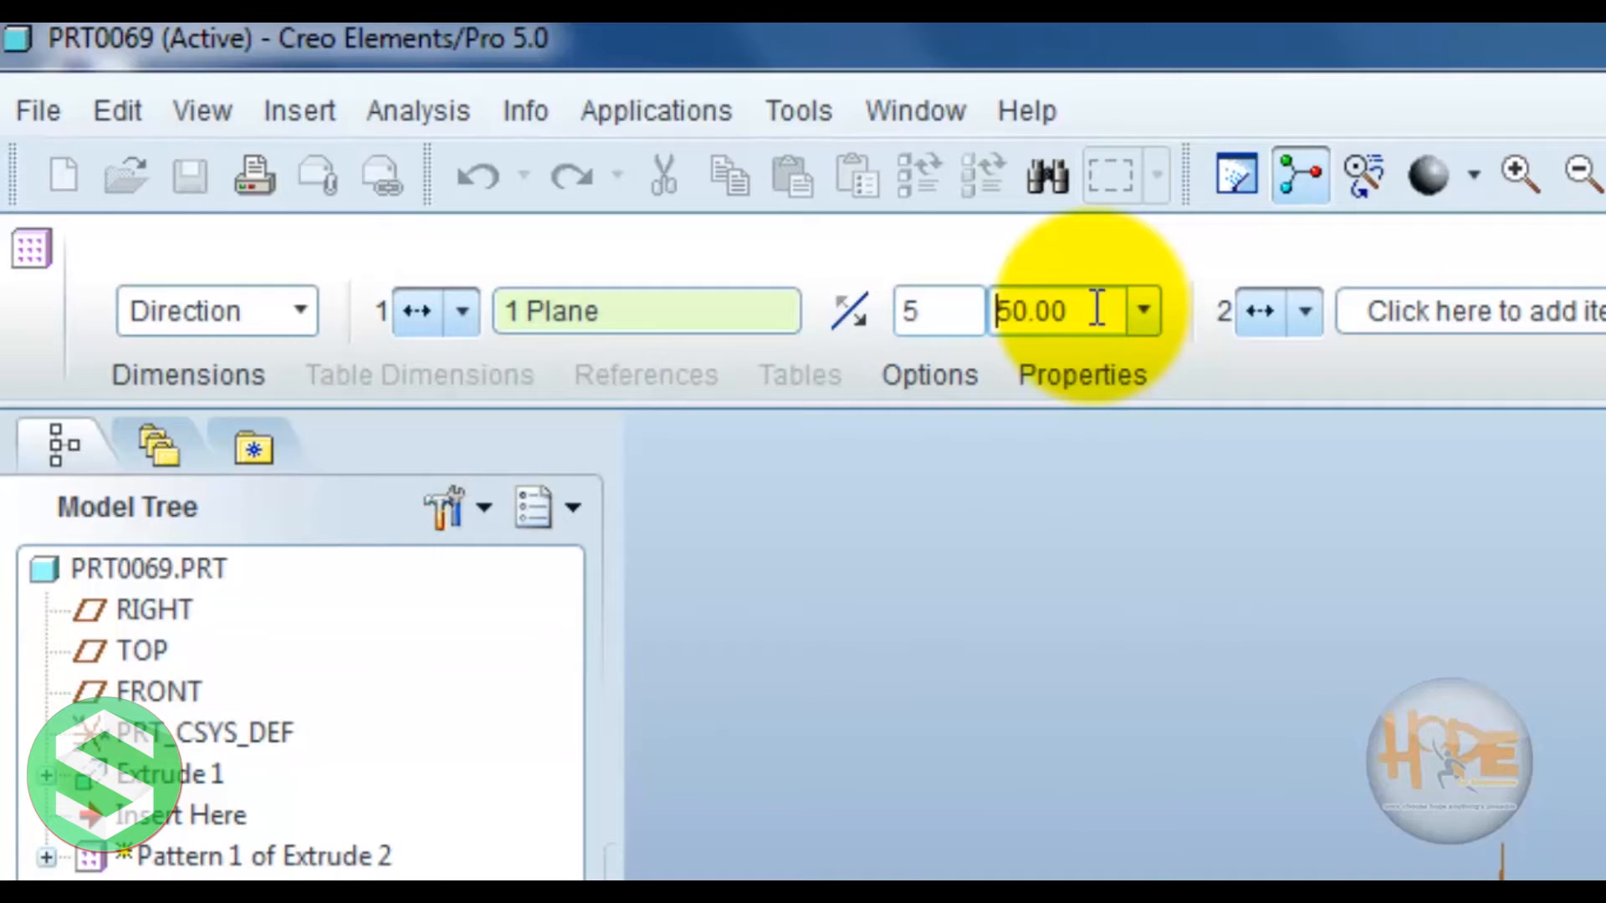
- Add the block's front face as the second direction with 5 members spaced 50 and complete the direction pattern
{"action": "left_click", "coordinate": [1372, 314]}
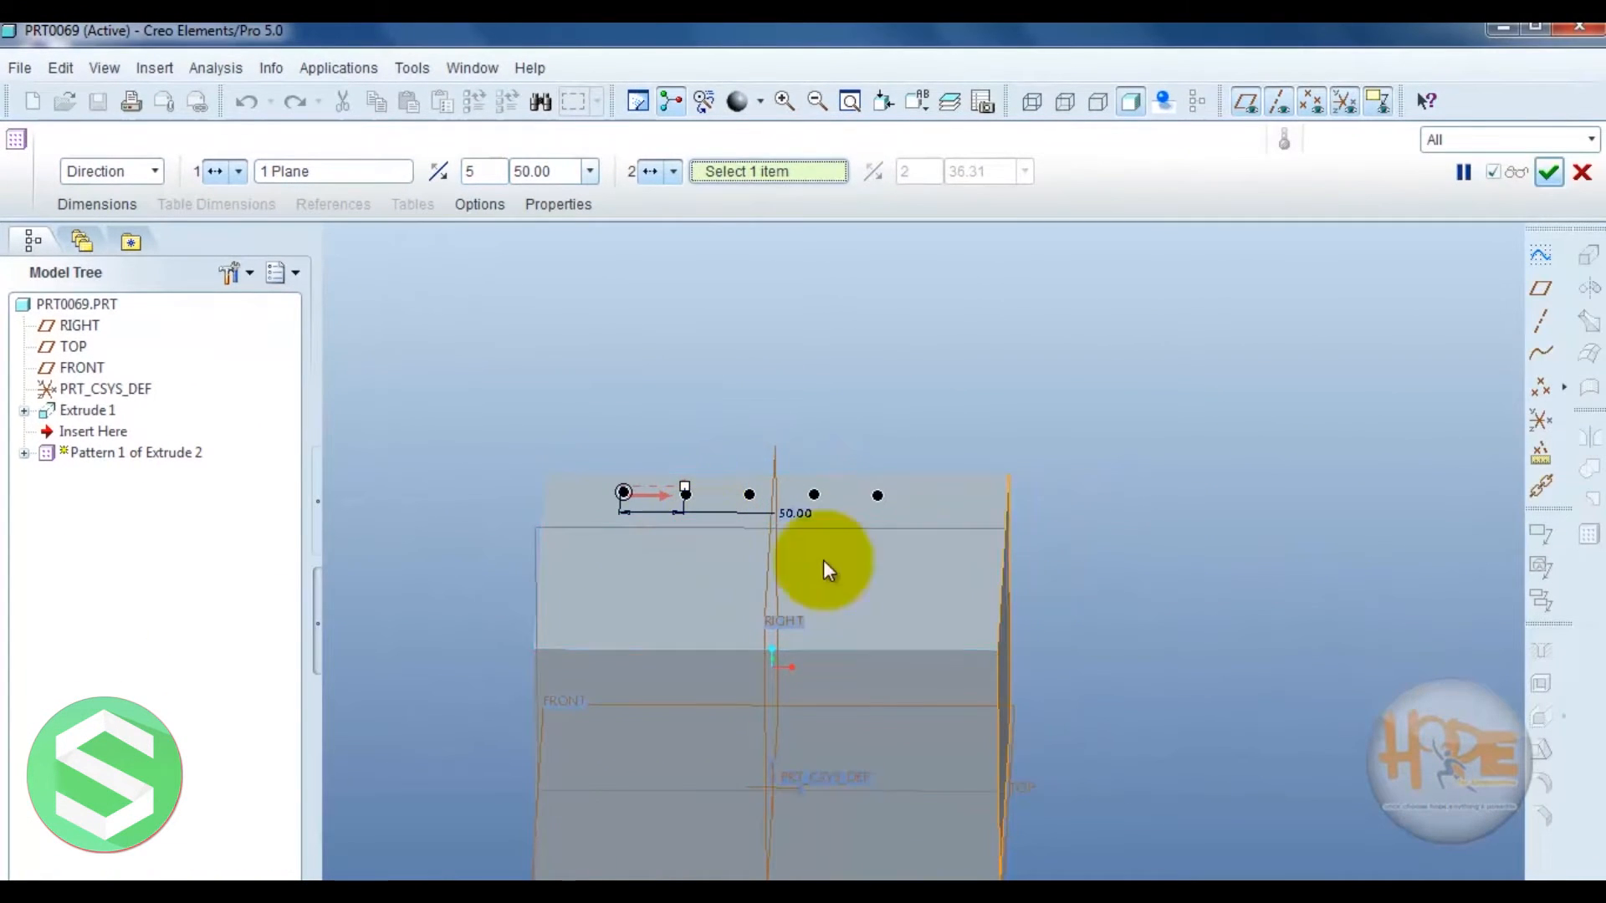
{"action": "middle_click_drag", "start_coordinate": [1233, 502], "coordinate": [1201, 539]}
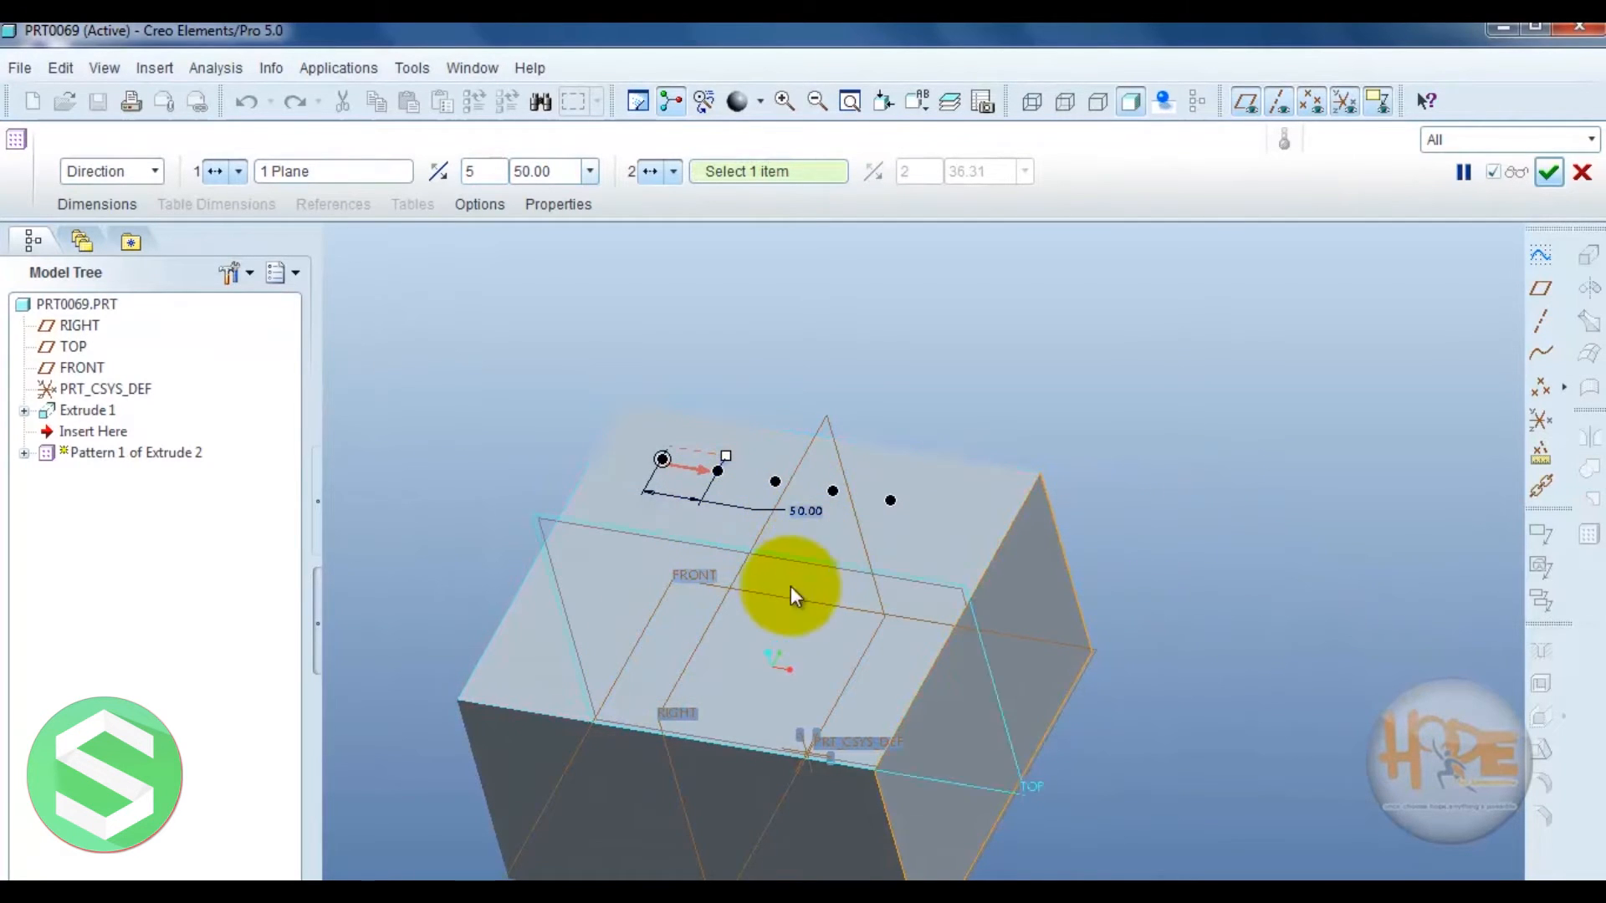
{"action": "left_click", "coordinate": [619, 779]}
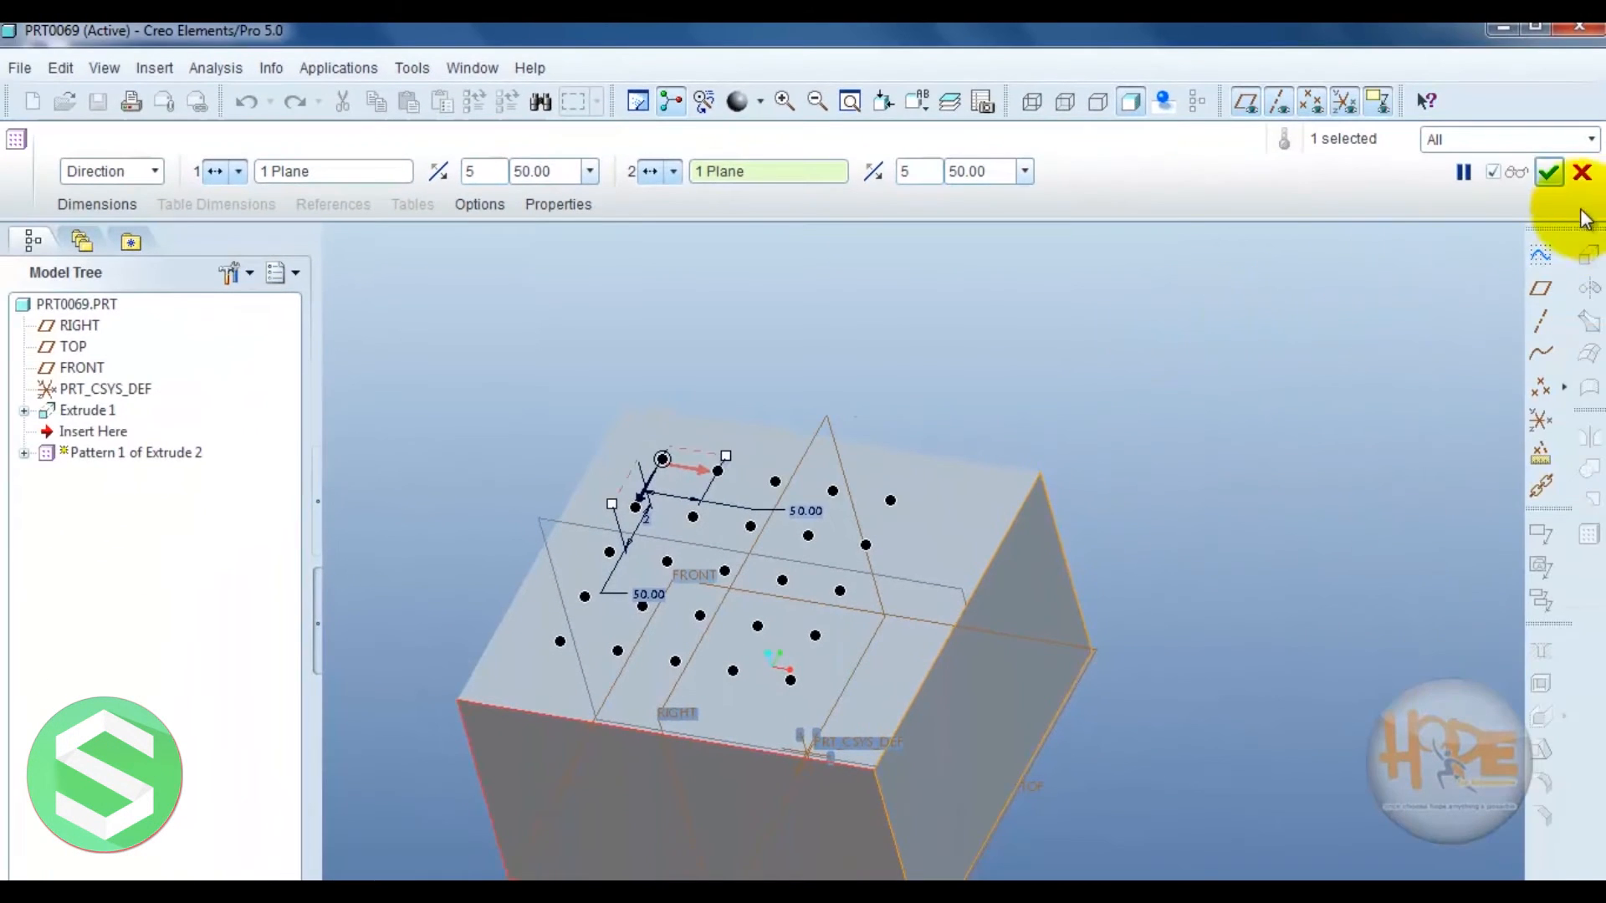
{"action": "left_click", "coordinate": [1549, 173]}
{"action": "middle_click_drag", "start_coordinate": [1298, 435], "coordinate": [1327, 477]}
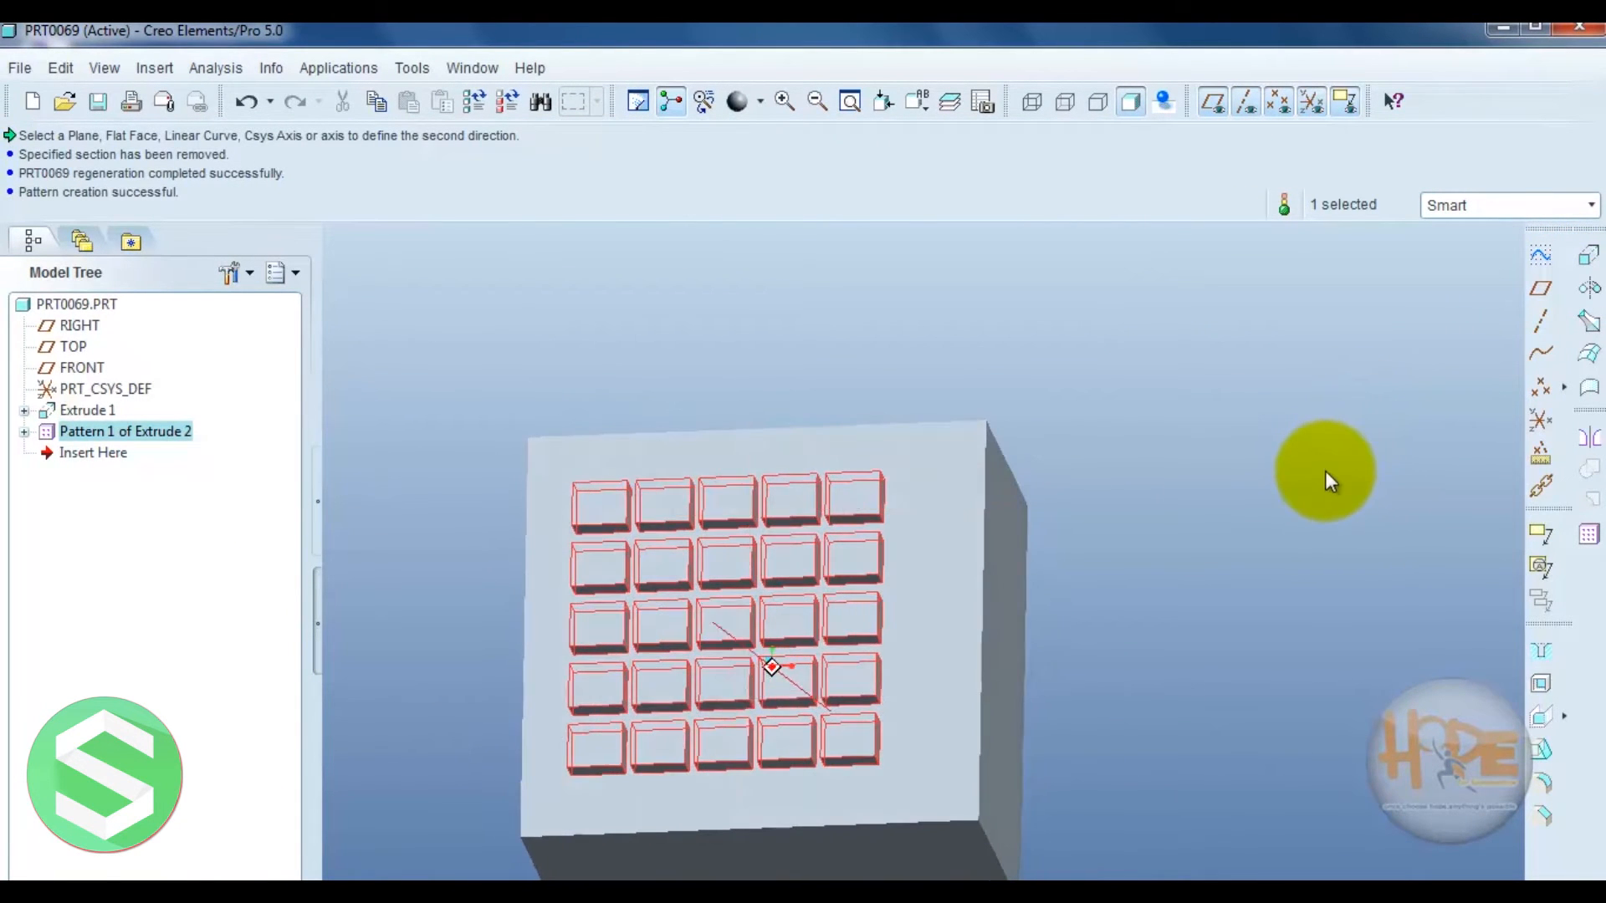
{"action": "middle_click_drag", "start_coordinate": [1108, 581], "coordinate": [1122, 537]}
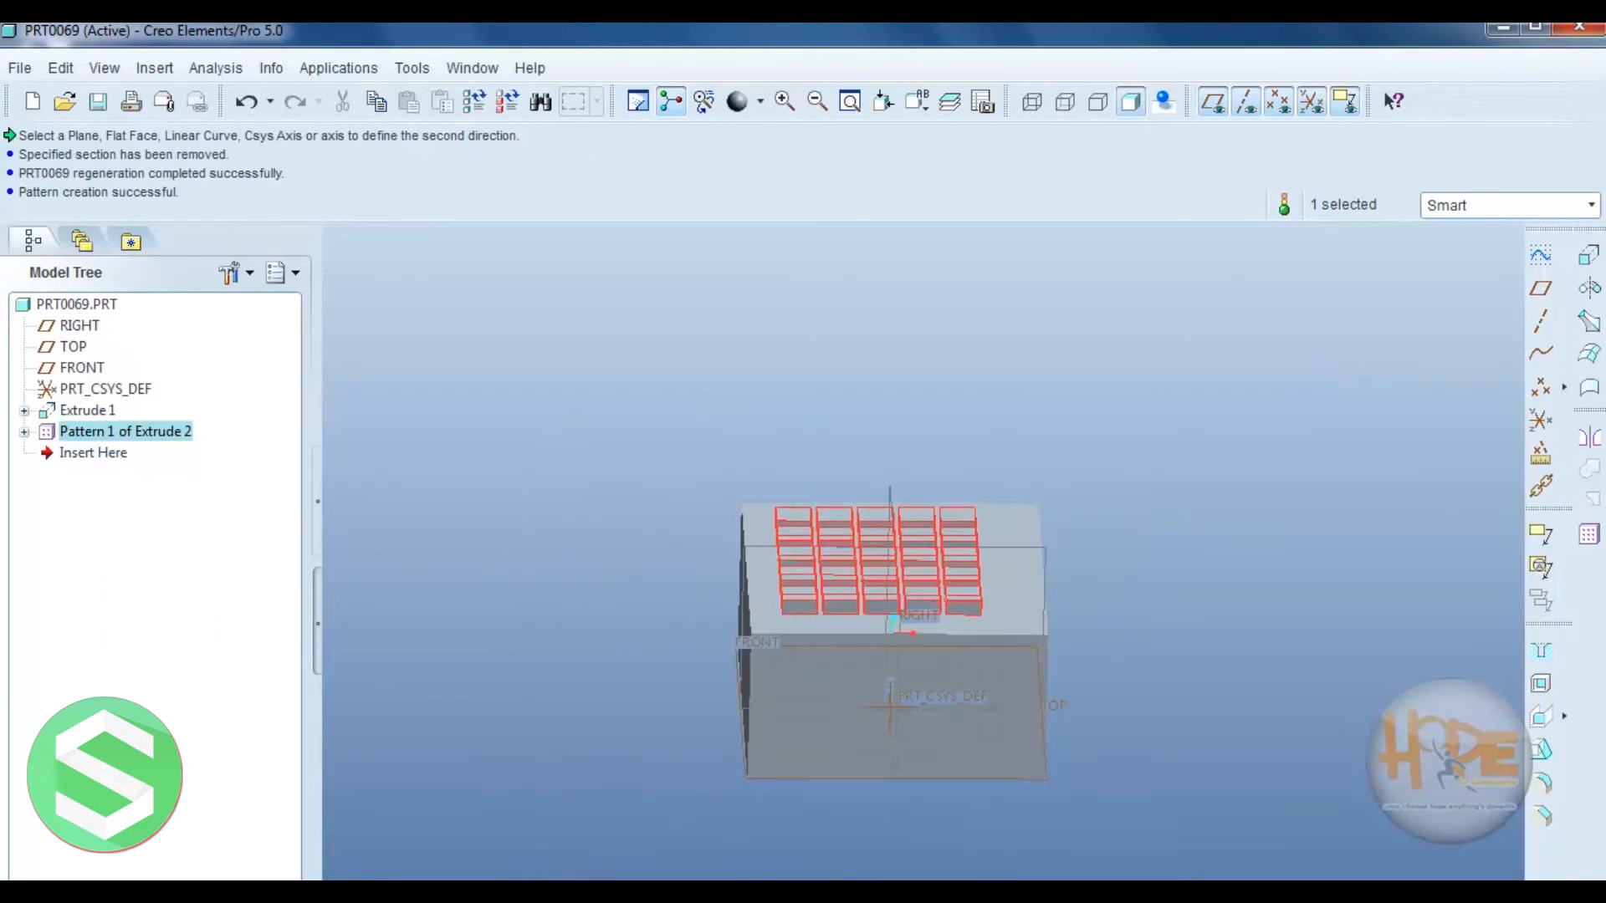
- Delete the direction pattern while keeping the original boss extrusion
{"action": "right_click", "coordinate": [47, 430]}
{"action": "left_click", "coordinate": [87, 474]}
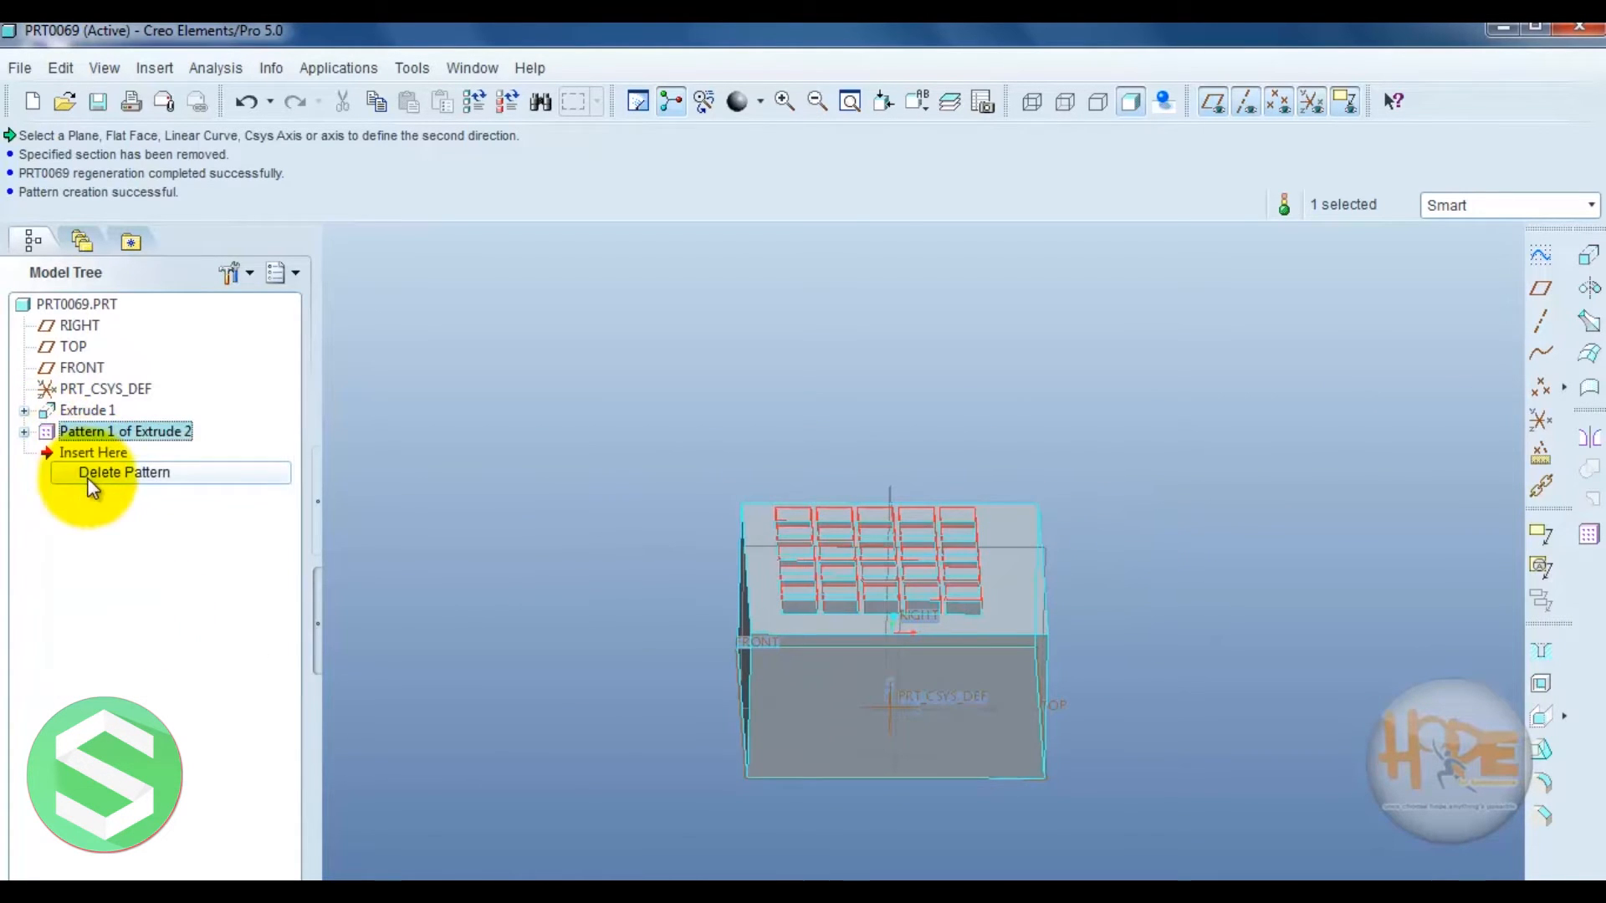
{"action": "scroll", "coordinate": [585, 487], "scroll_direction": "down", "scroll_amount": 1}
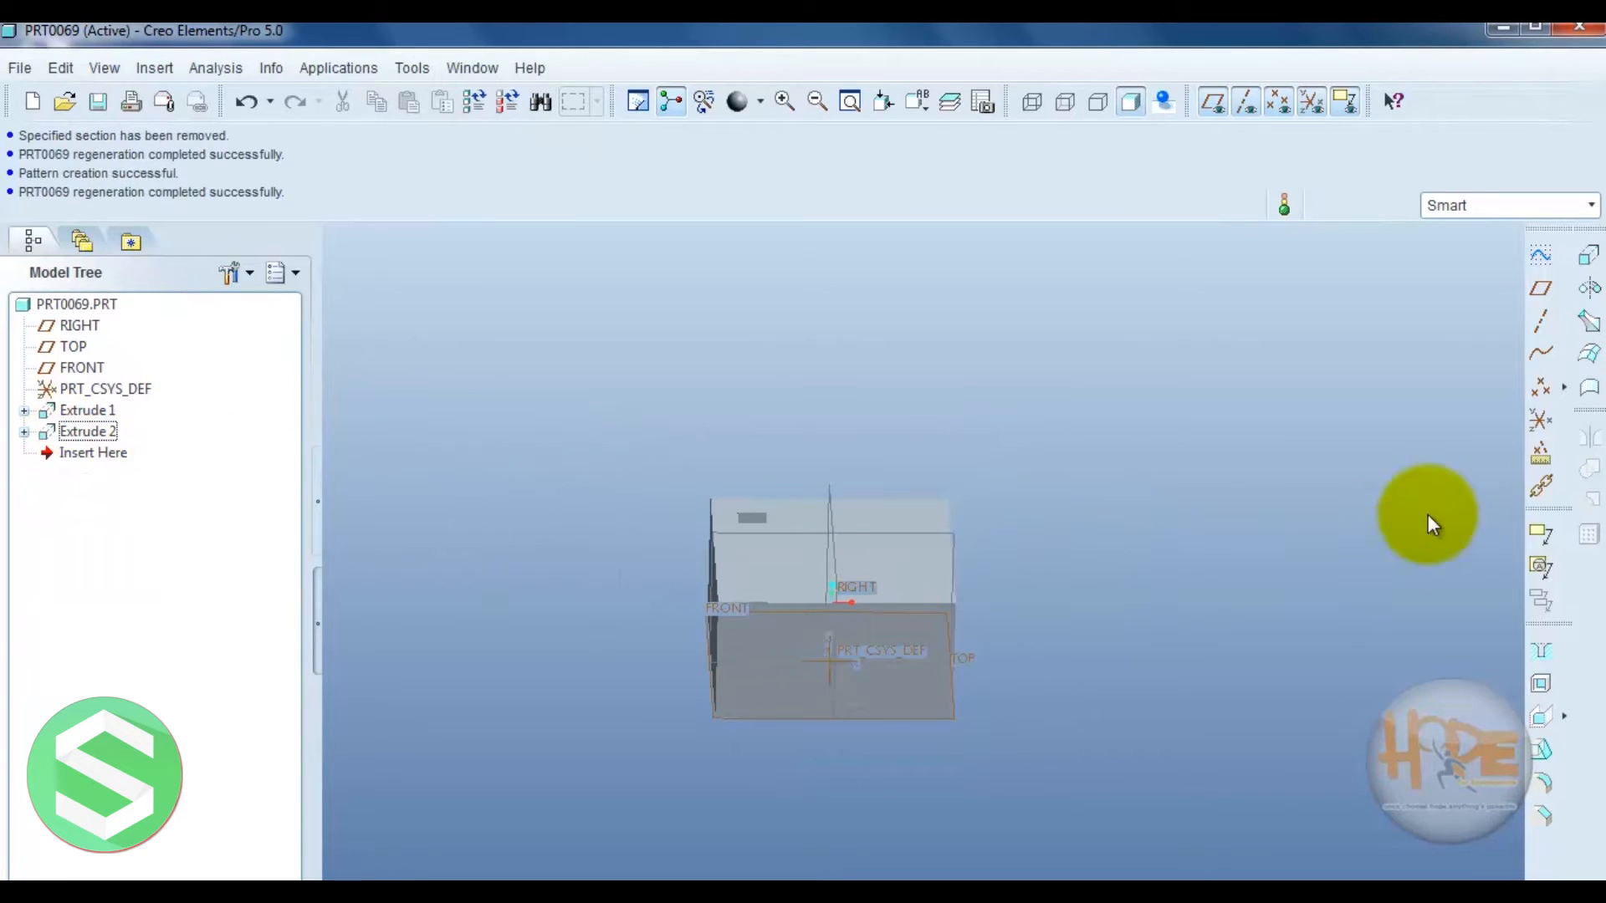
- Start a new pattern of the small boss and set its type to Fill
{"action": "left_click", "coordinate": [758, 513]}
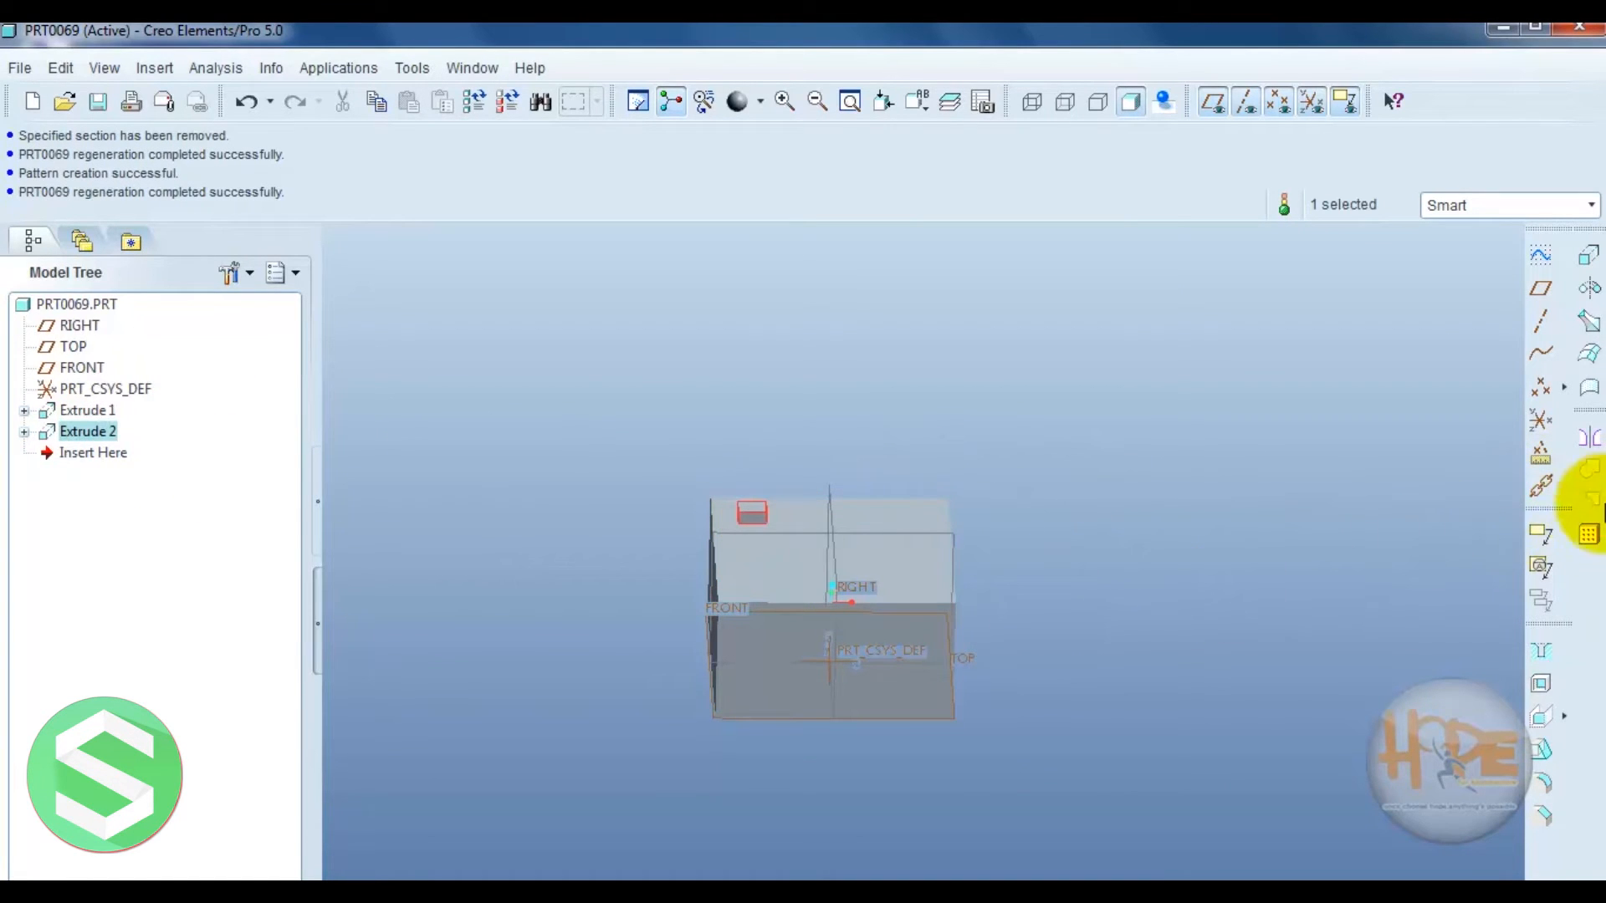
{"action": "left_click", "coordinate": [1588, 533]}
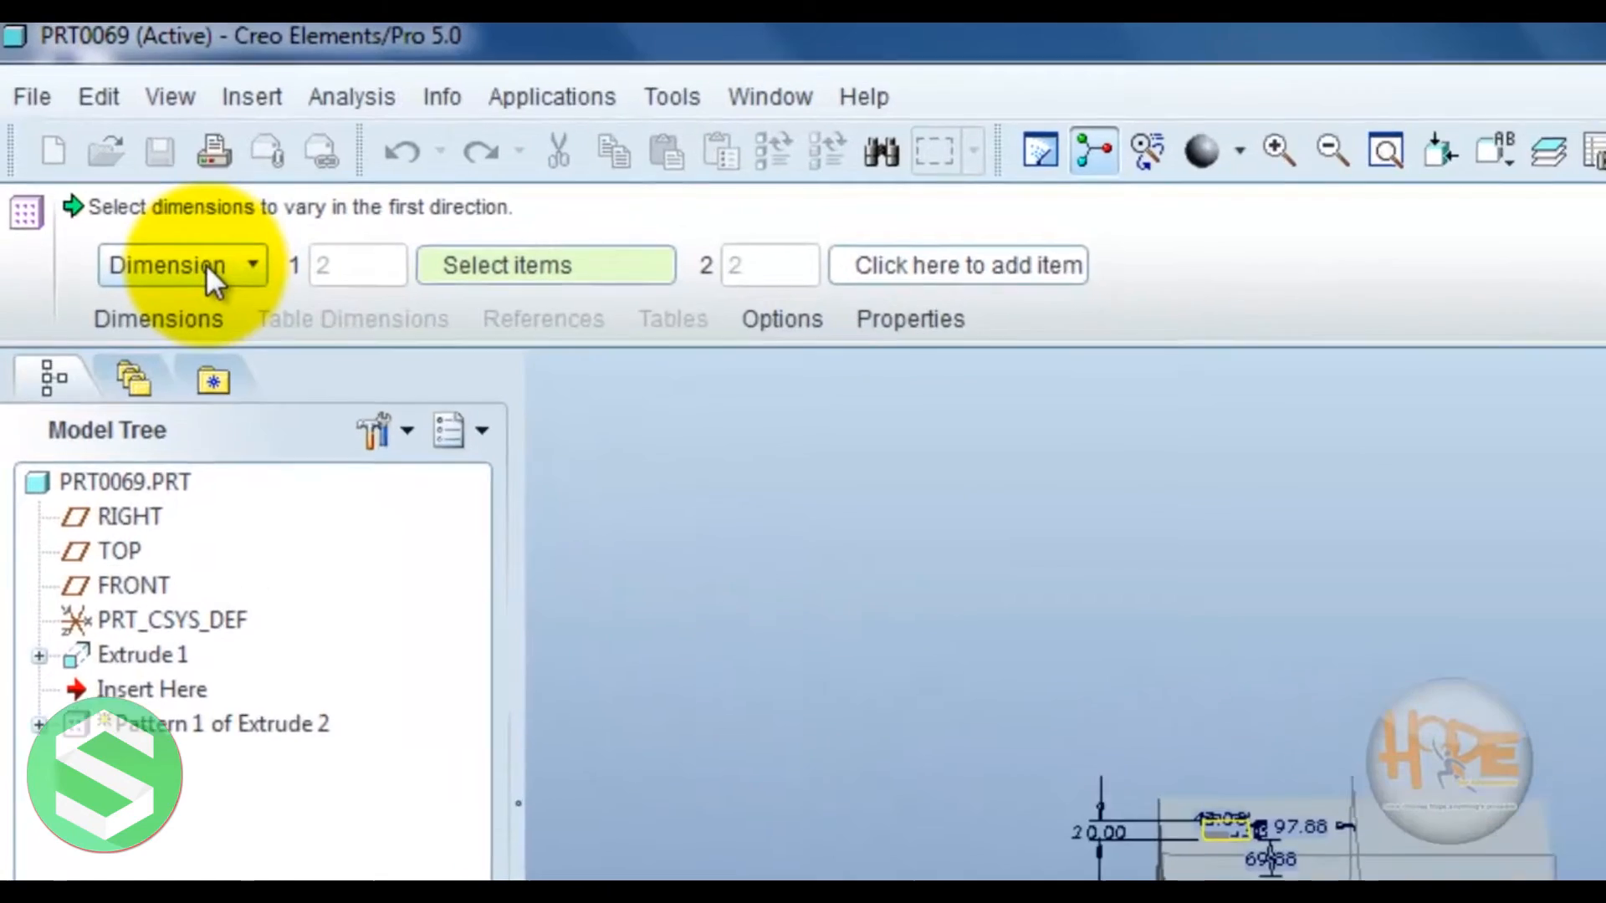
{"action": "left_click", "coordinate": [175, 192]}
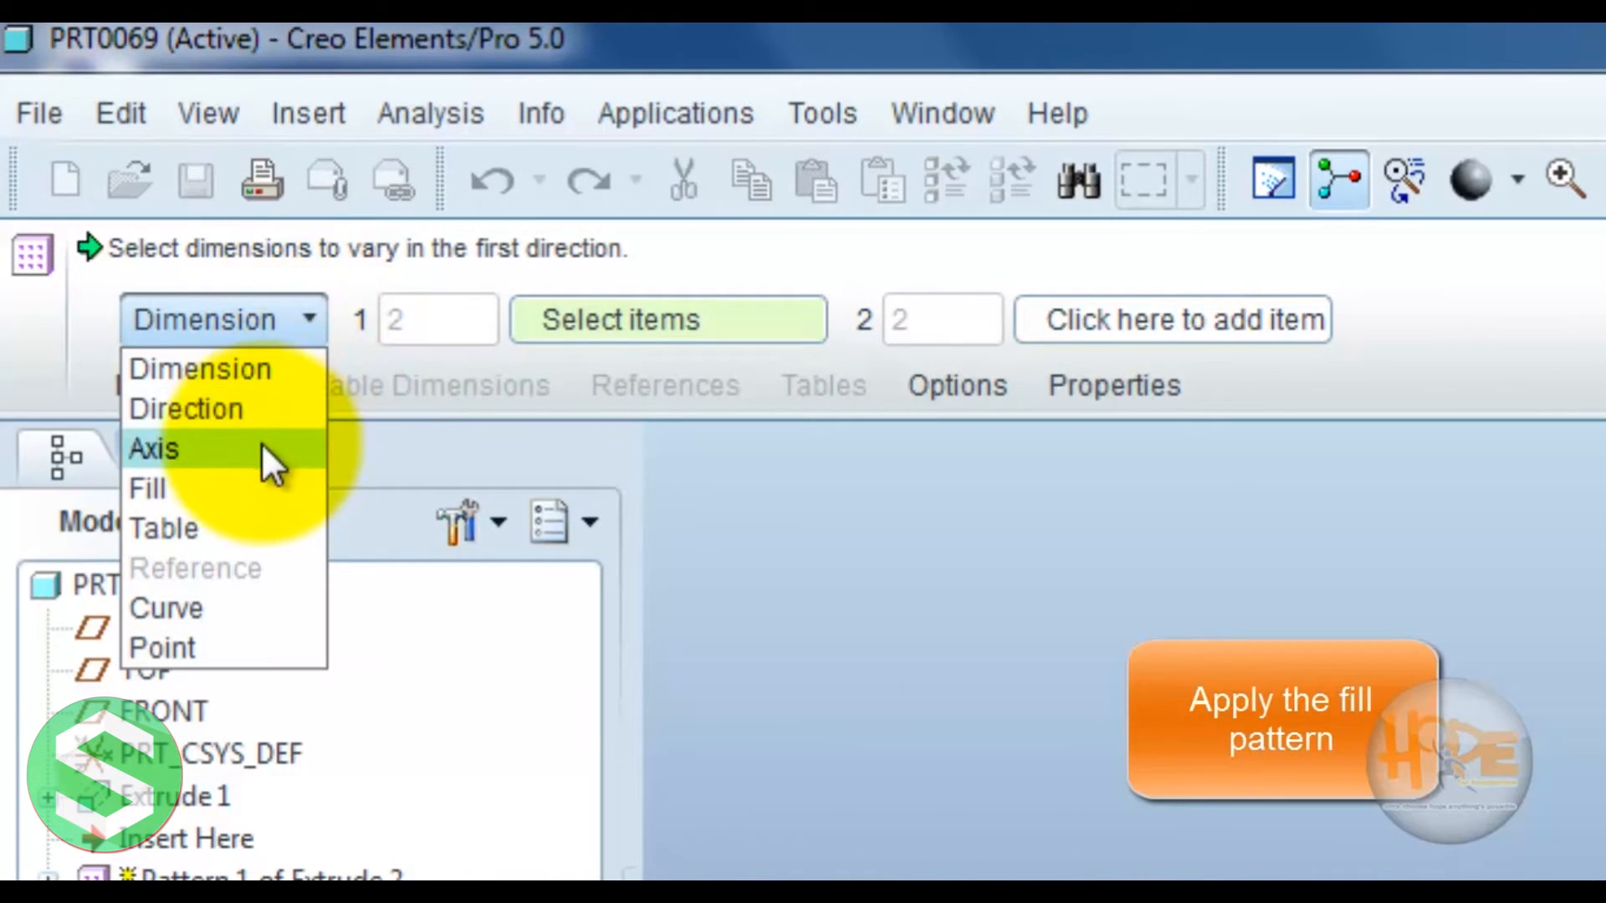
{"action": "left_click", "coordinate": [251, 486]}
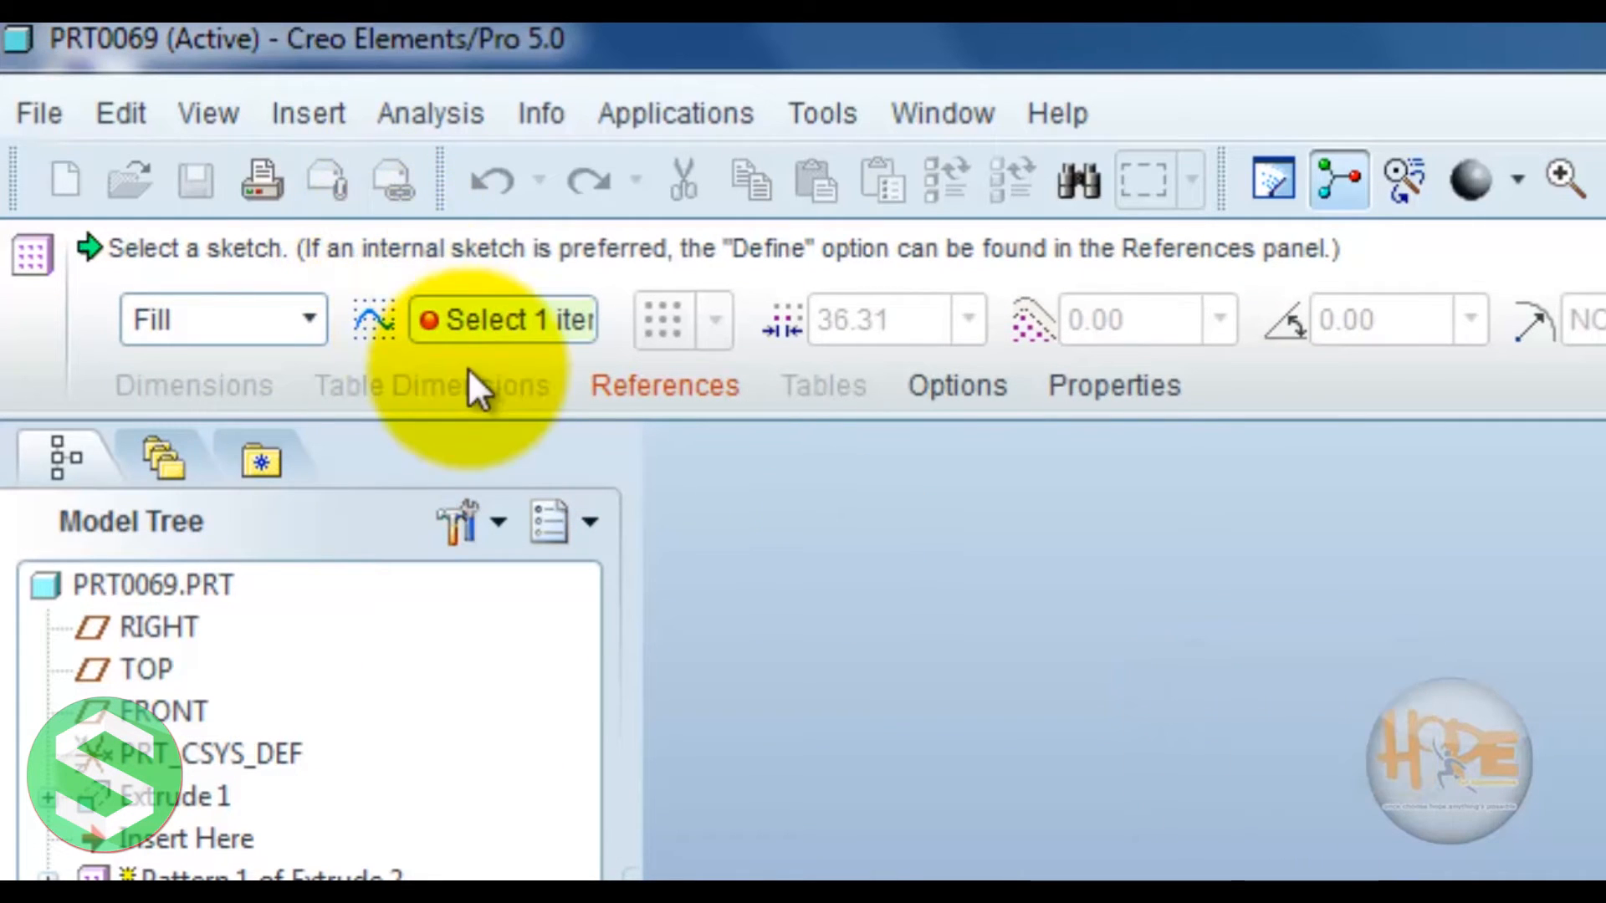
{"action": "left_click", "coordinate": [483, 331]}
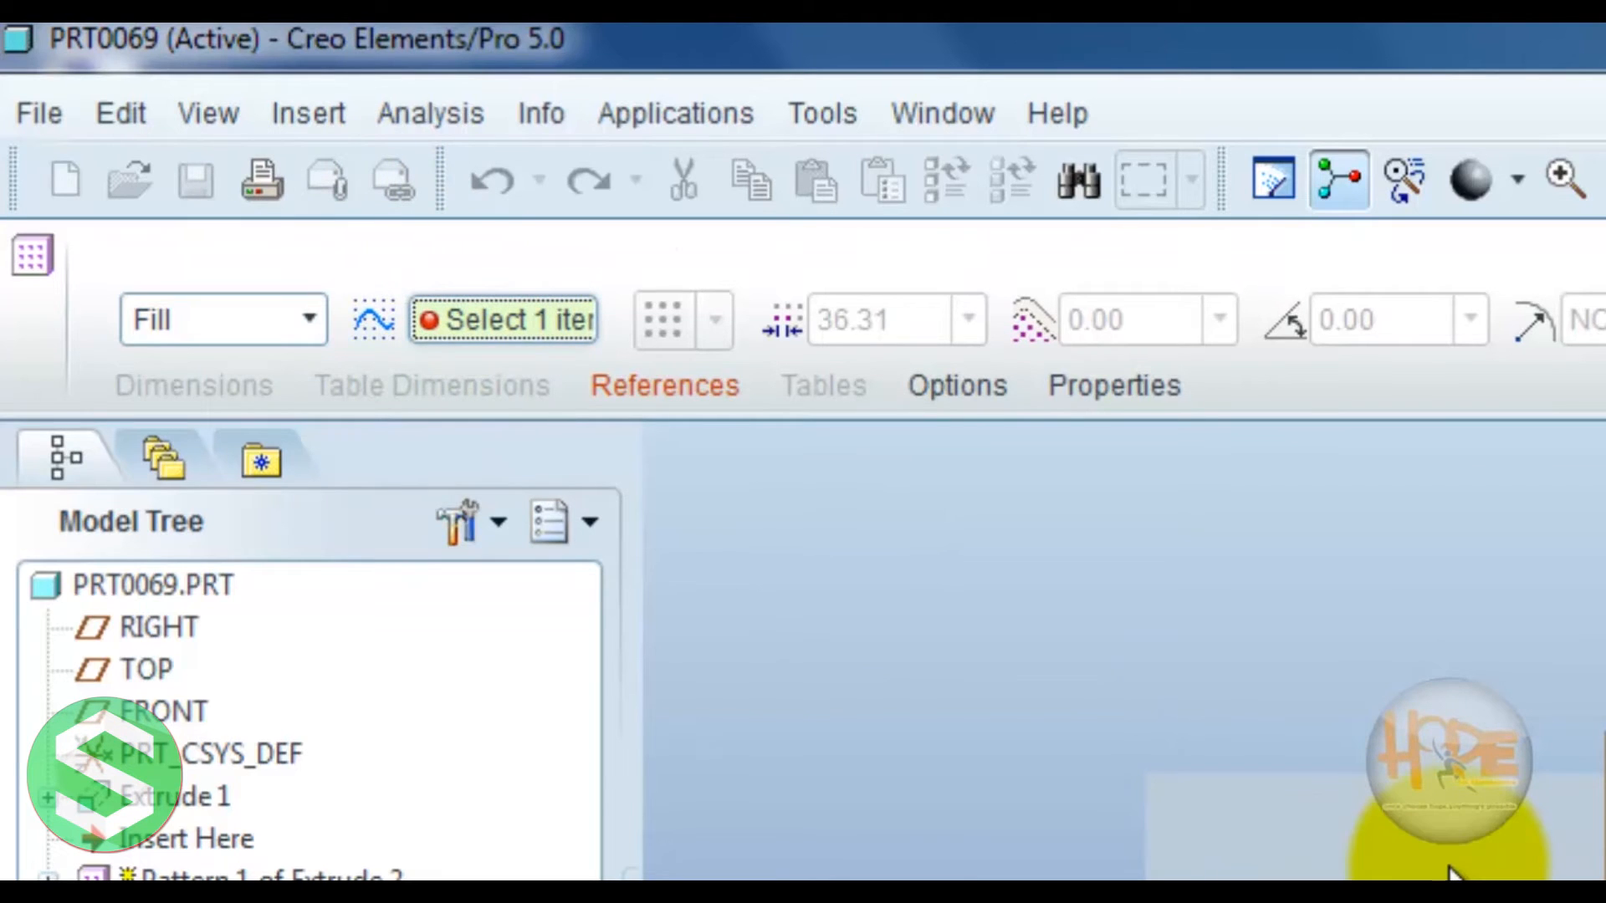
- Define an internal fill sketch on the block's top face, with the RIGHT datum plane as the right-hand orientation reference
{"action": "left_click", "coordinate": [721, 391]}
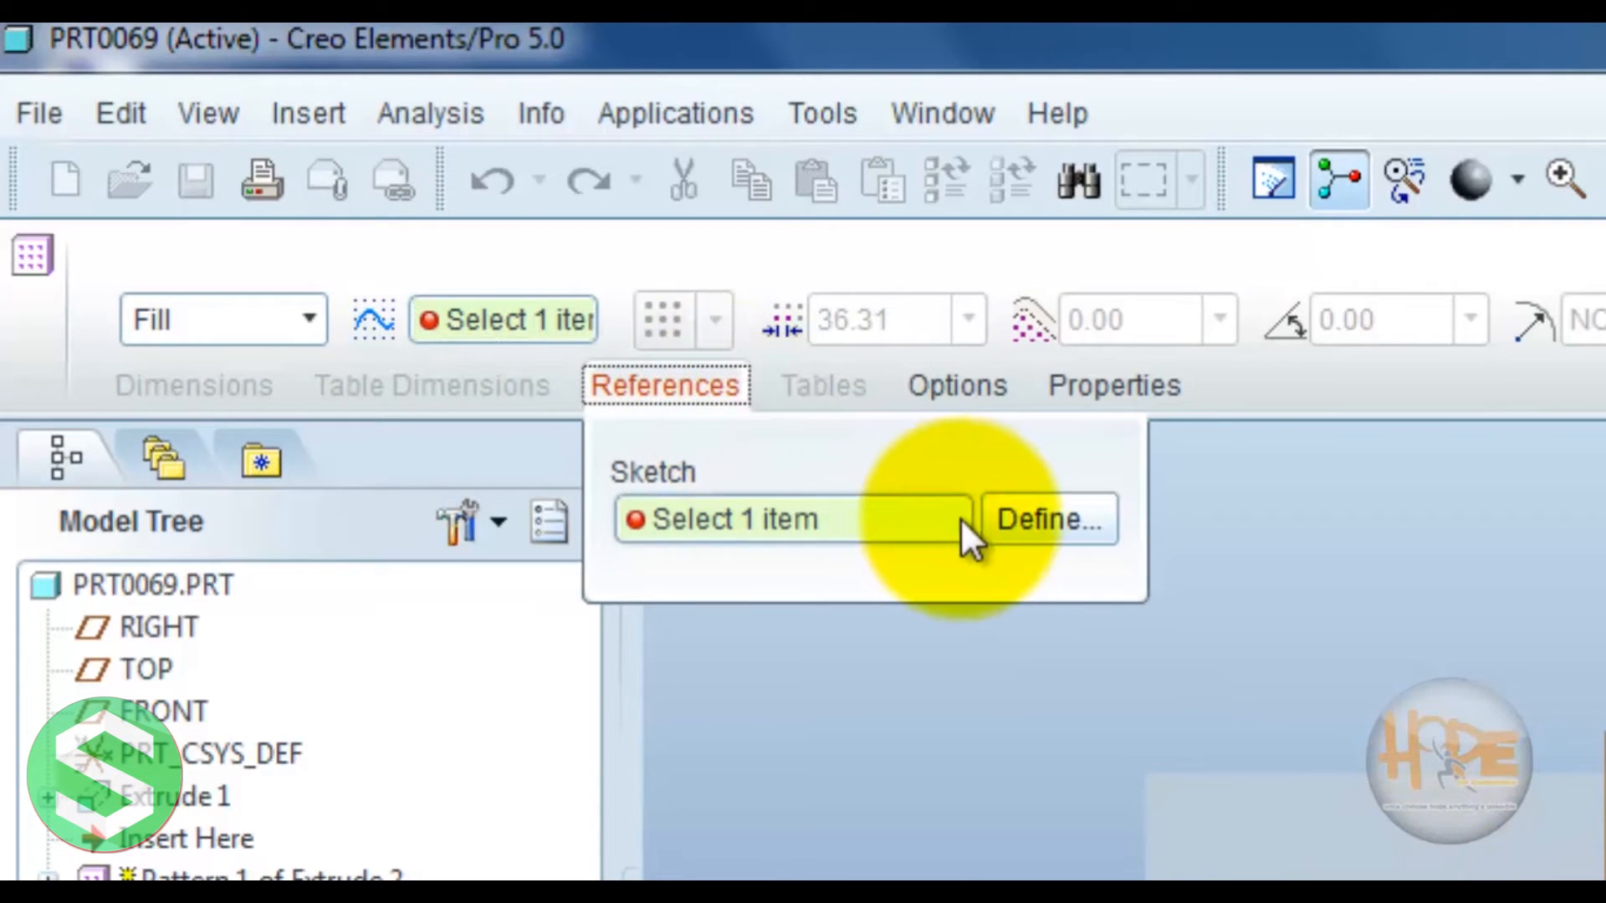
{"action": "left_click", "coordinate": [1037, 519]}
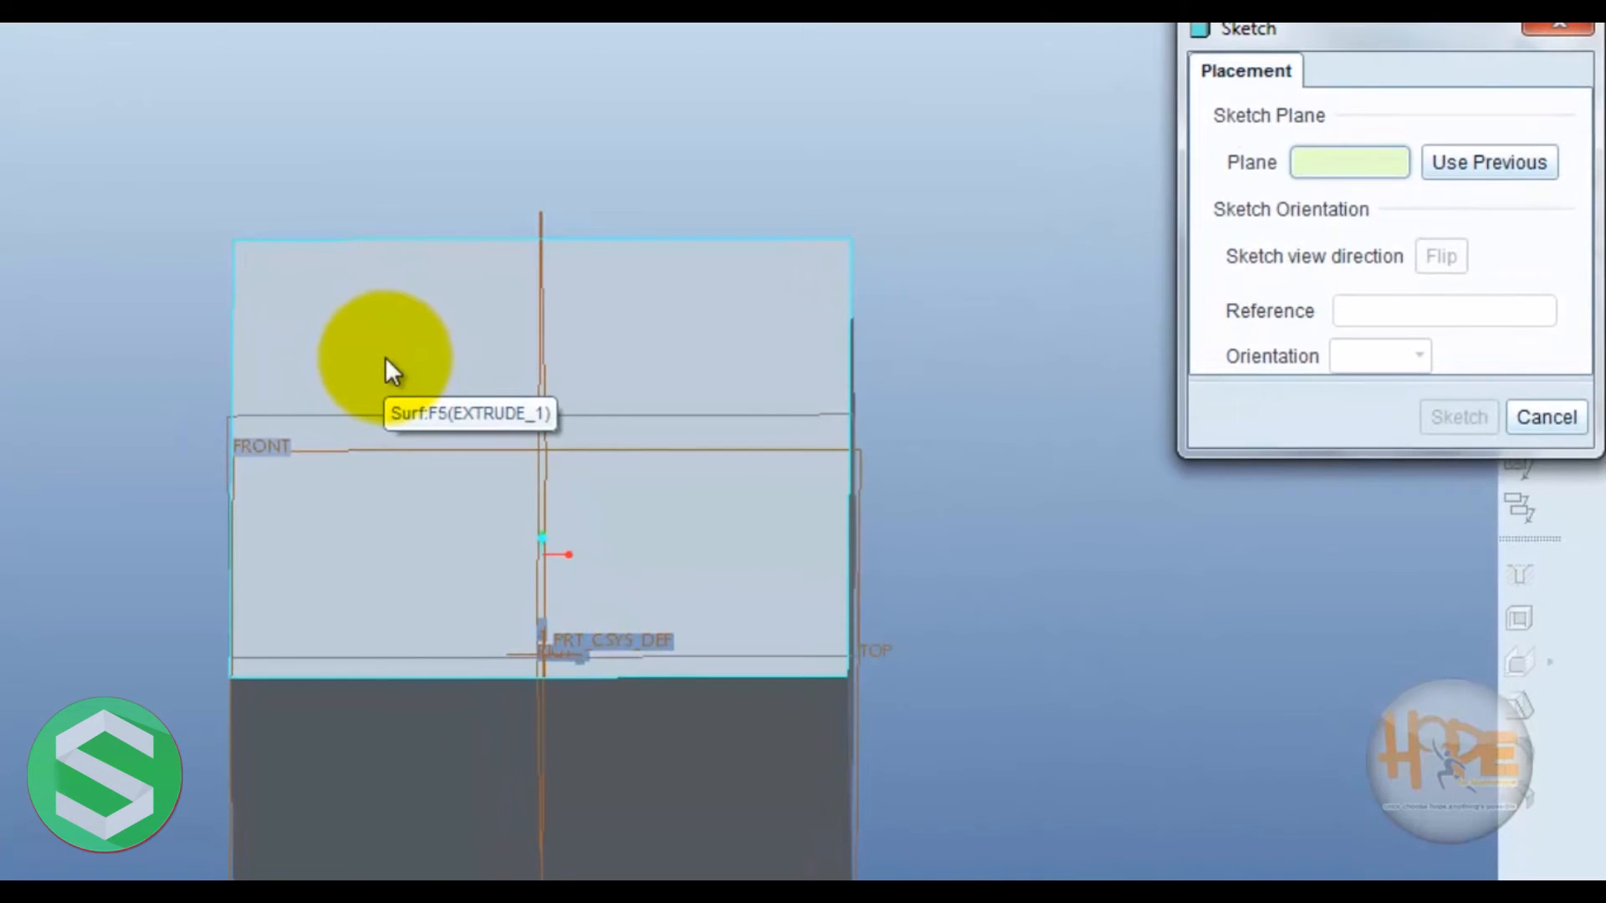
{"action": "left_click", "coordinate": [386, 355]}
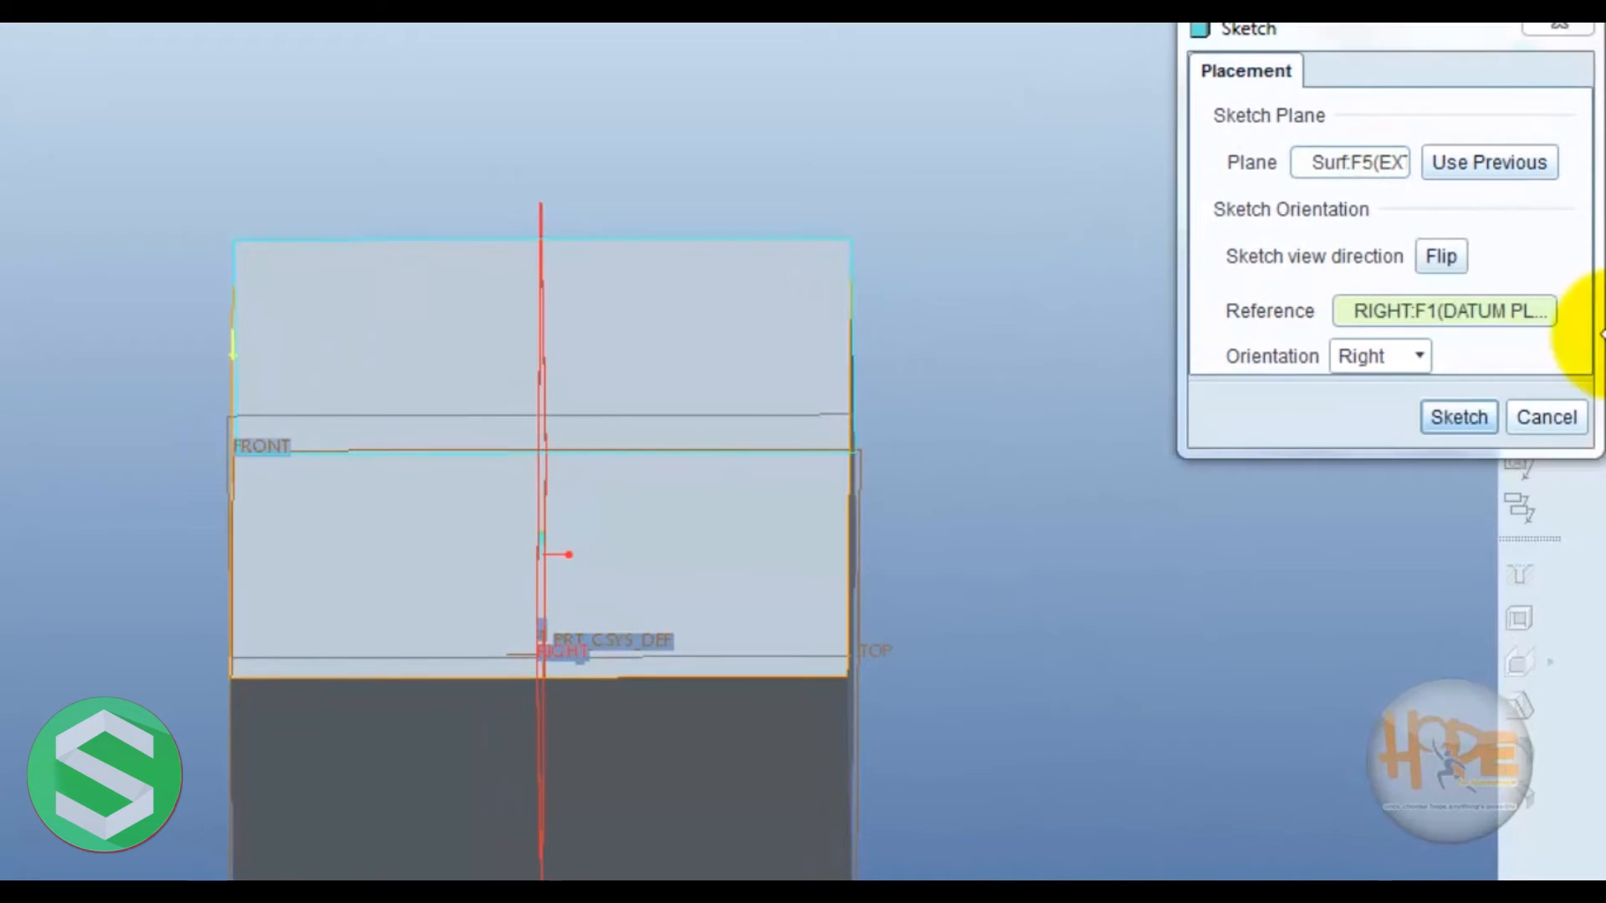
{"action": "left_click", "coordinate": [1431, 419]}
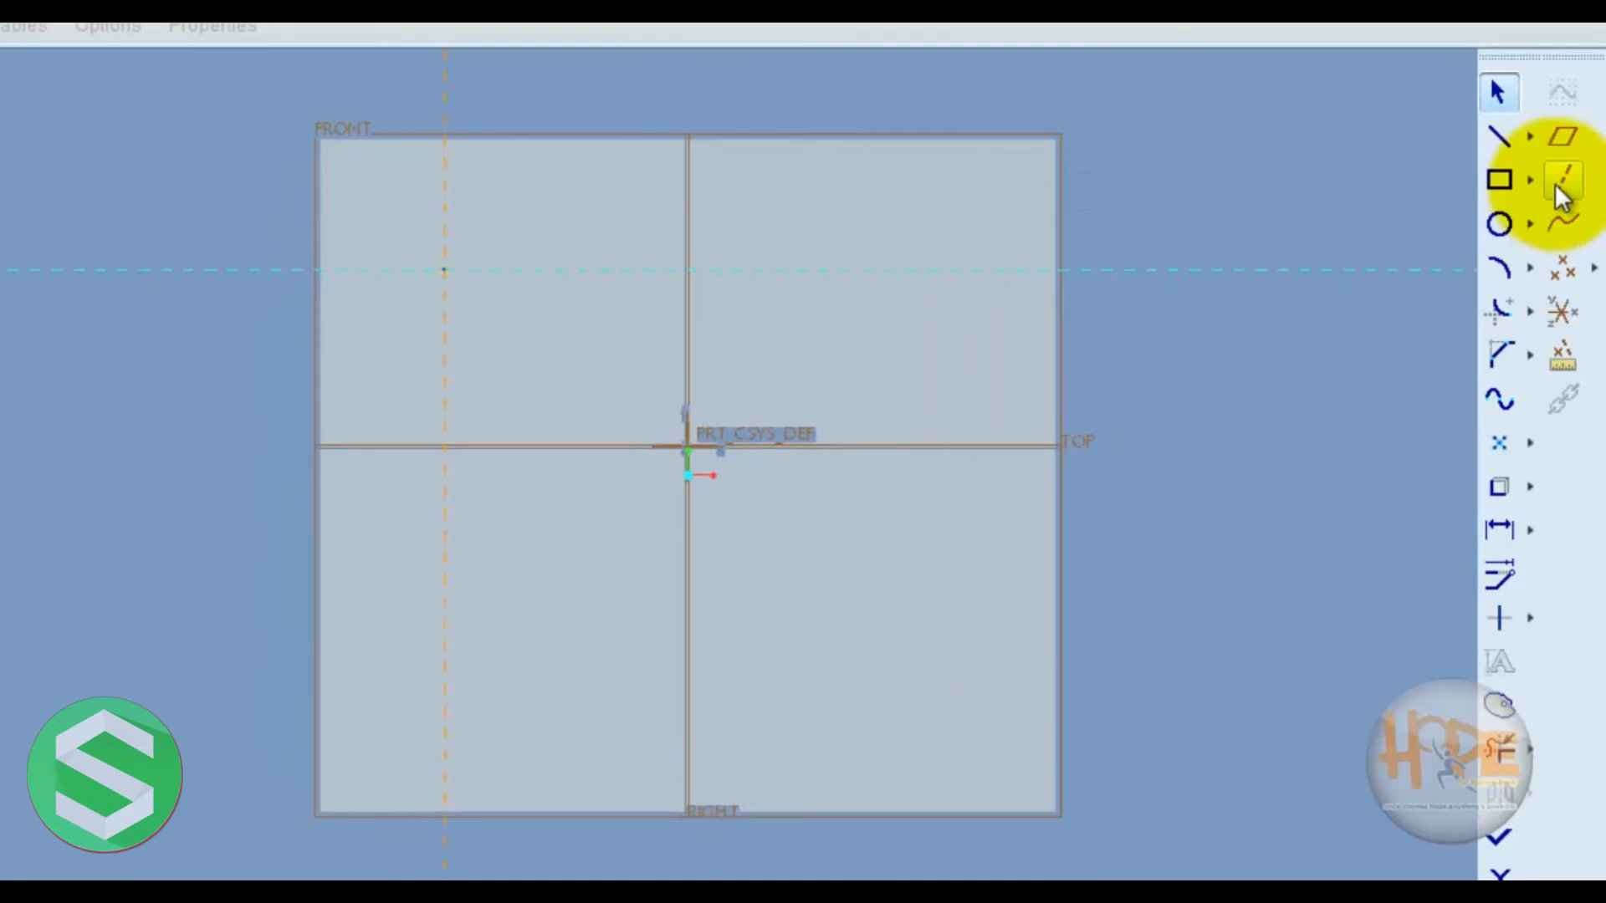
- Sketch the fill area as a rectangle from the boss's centre diagonally across the top face and finish the sketch
{"action": "left_click", "coordinate": [1492, 178]}
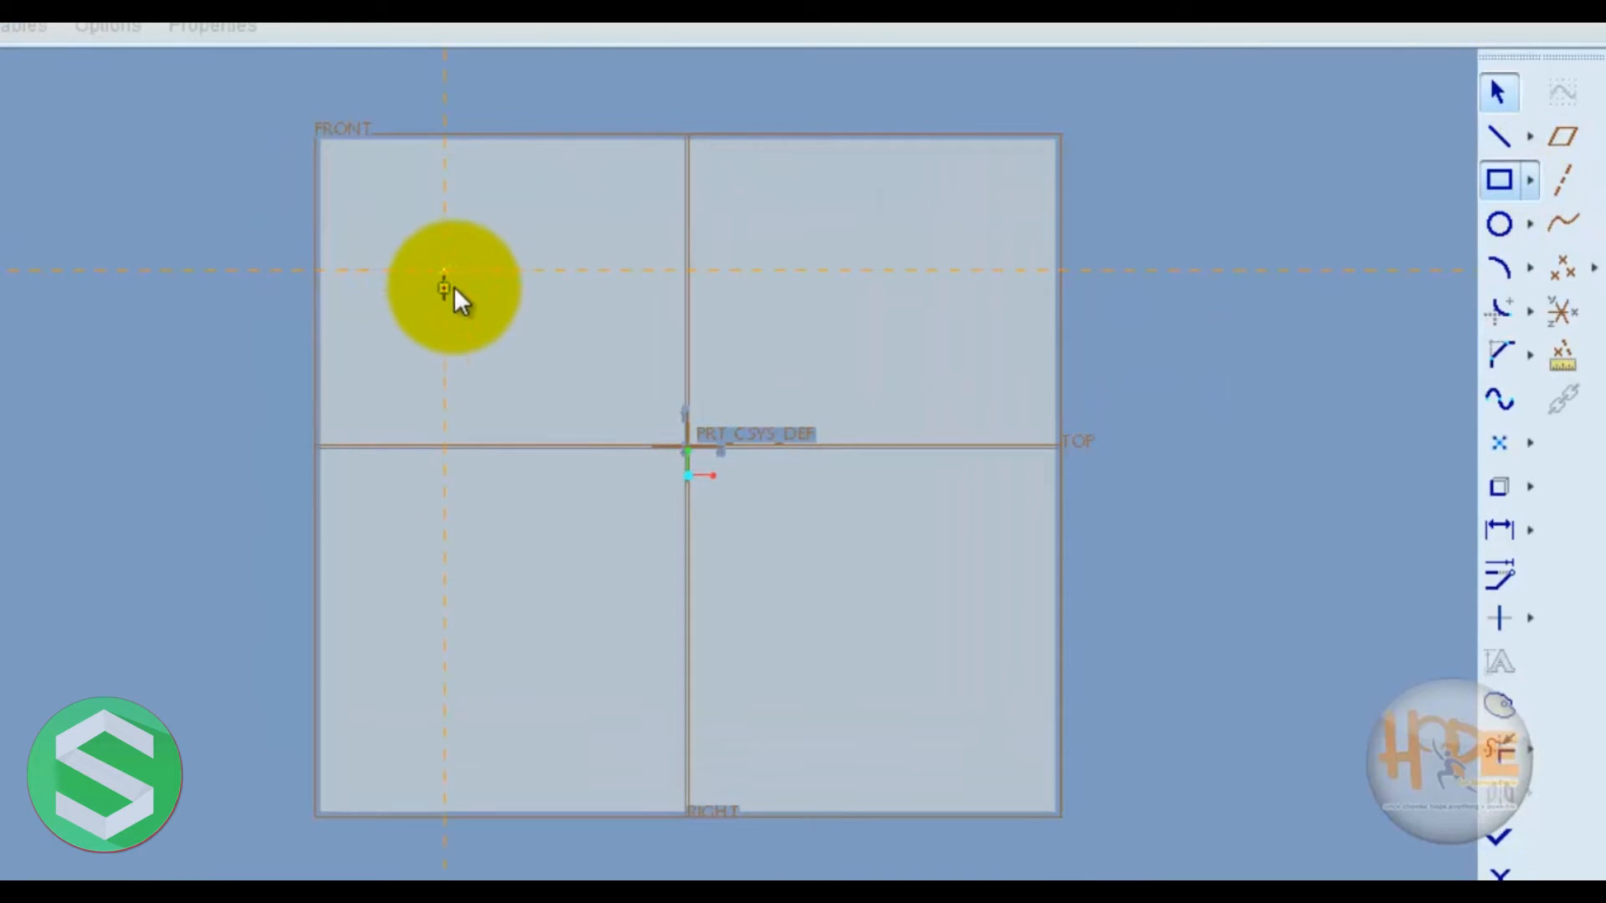
{"action": "left_click", "coordinate": [450, 274]}
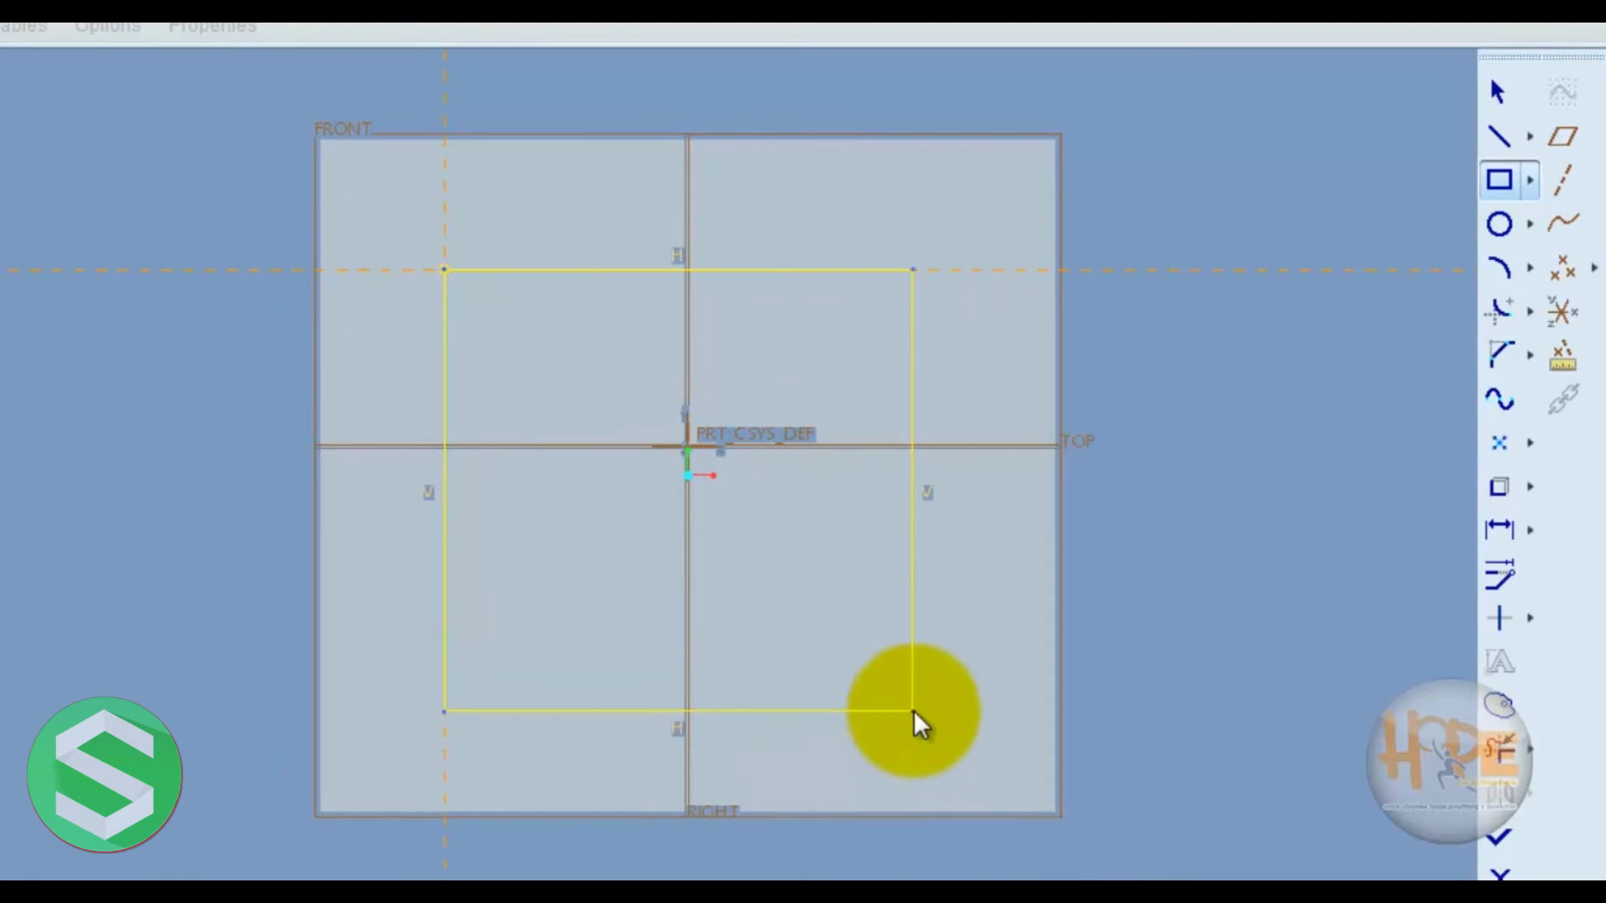
{"action": "left_click", "coordinate": [942, 645]}
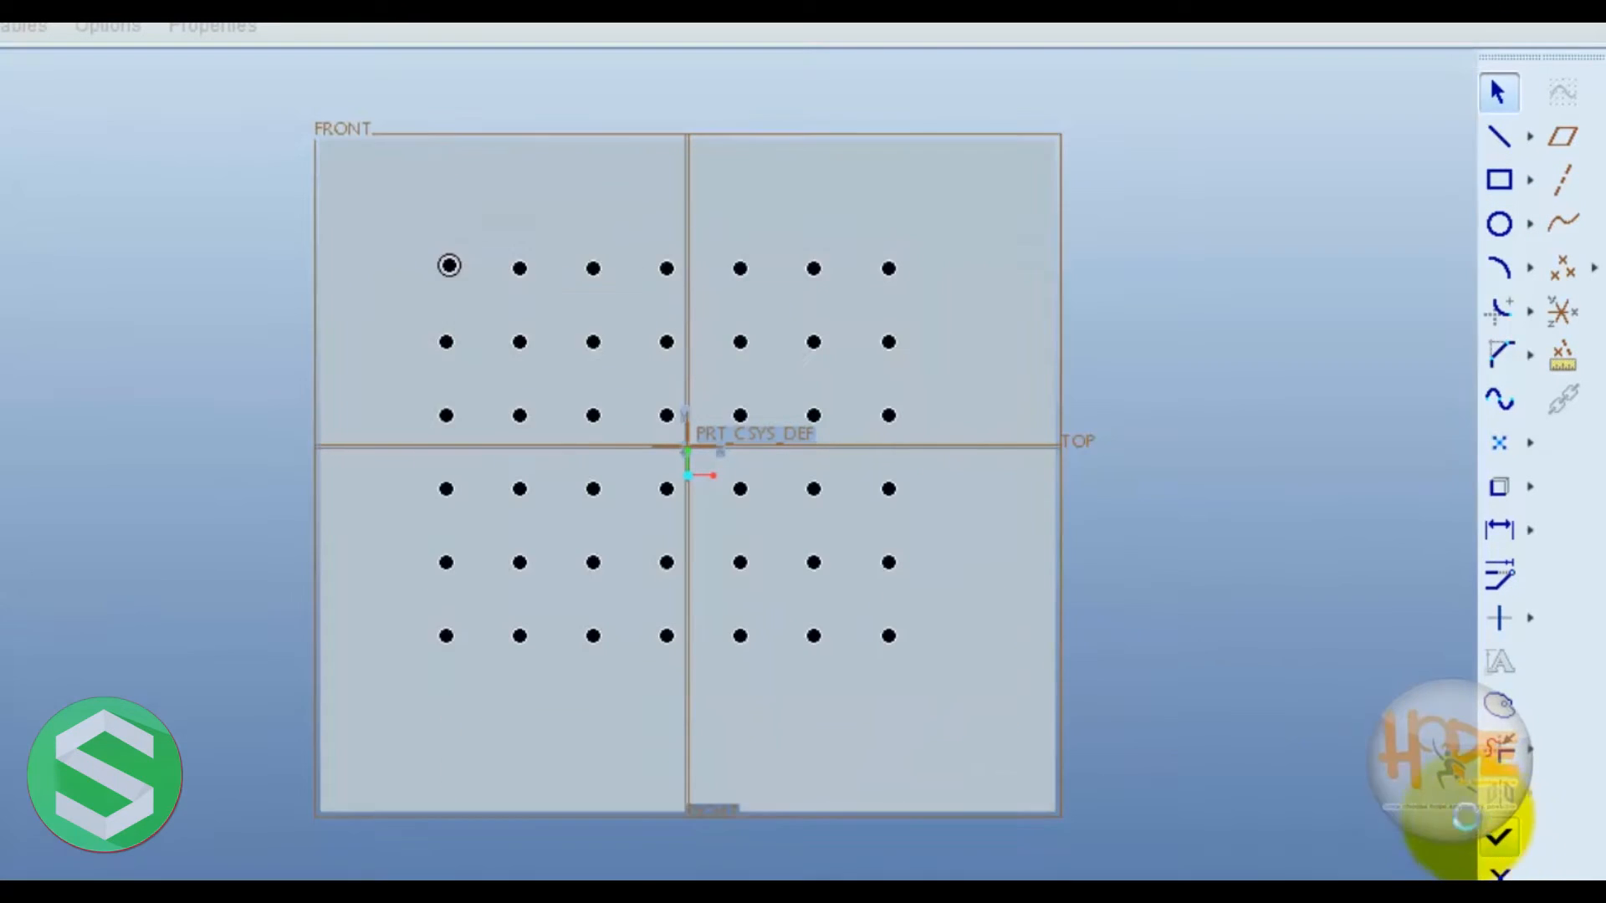
{"action": "mouse_move", "coordinate": [1241, 691]}
{"action": "middle_mouse_down"}
{"action": "mouse_move", "coordinate": [1238, 581]}
{"action": "mouse_move", "coordinate": [1236, 646]}
{"action": "middle_mouse_up"}
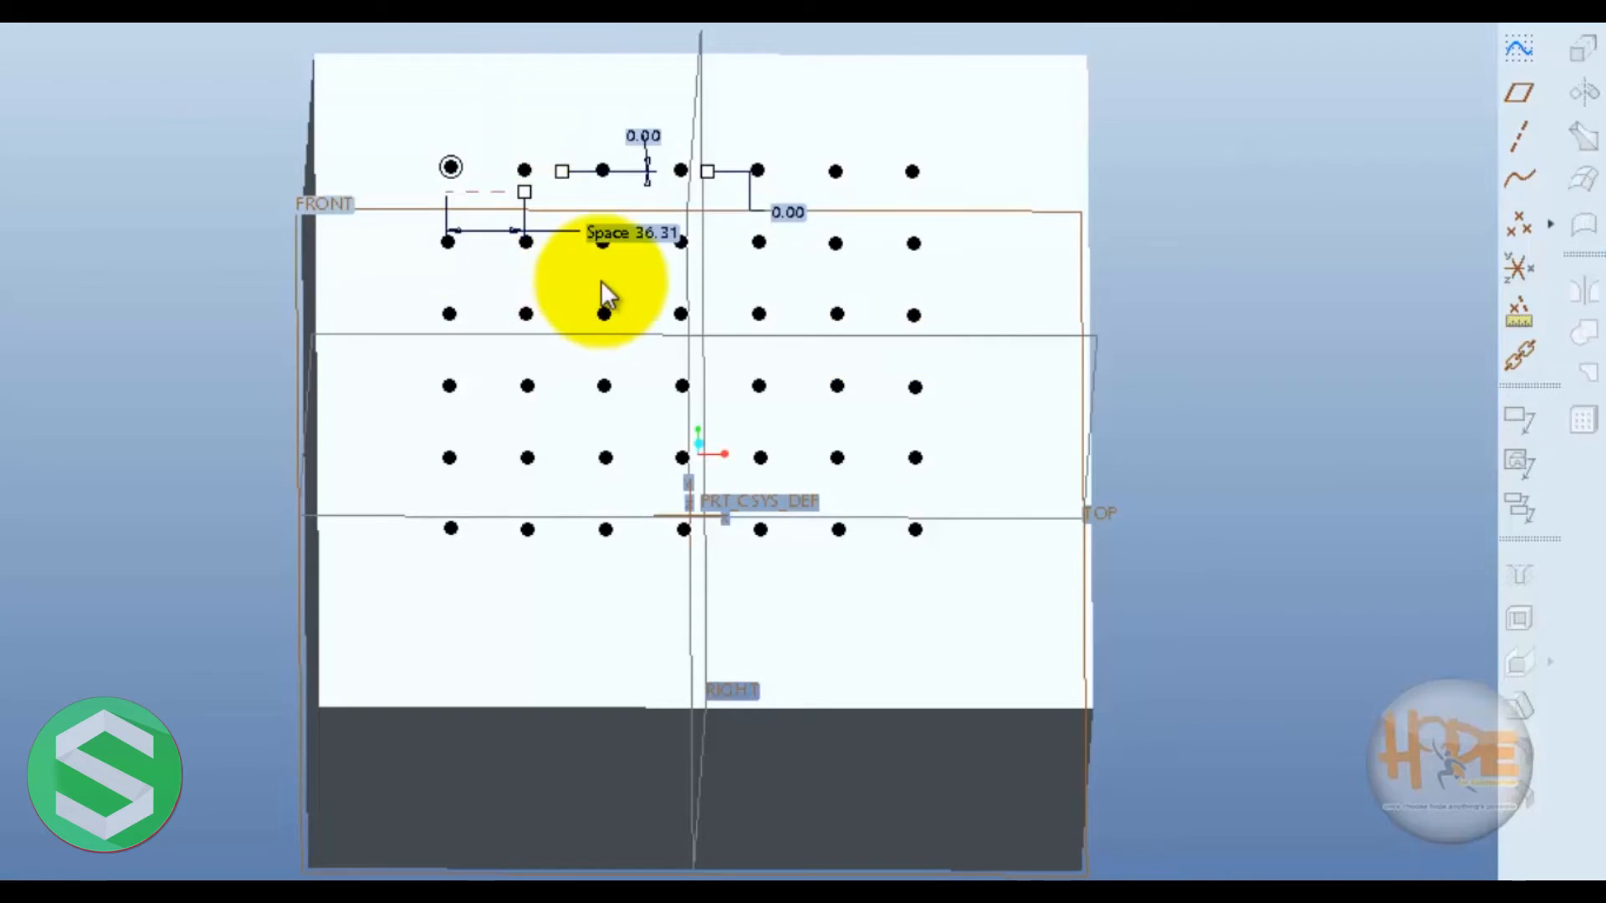
- Set the spacing between the fill pattern members to 50
{"action": "left_click", "coordinate": [633, 236]}
{"action": "double_click", "coordinate": [644, 229]}
{"action": "type", "text": "5"}
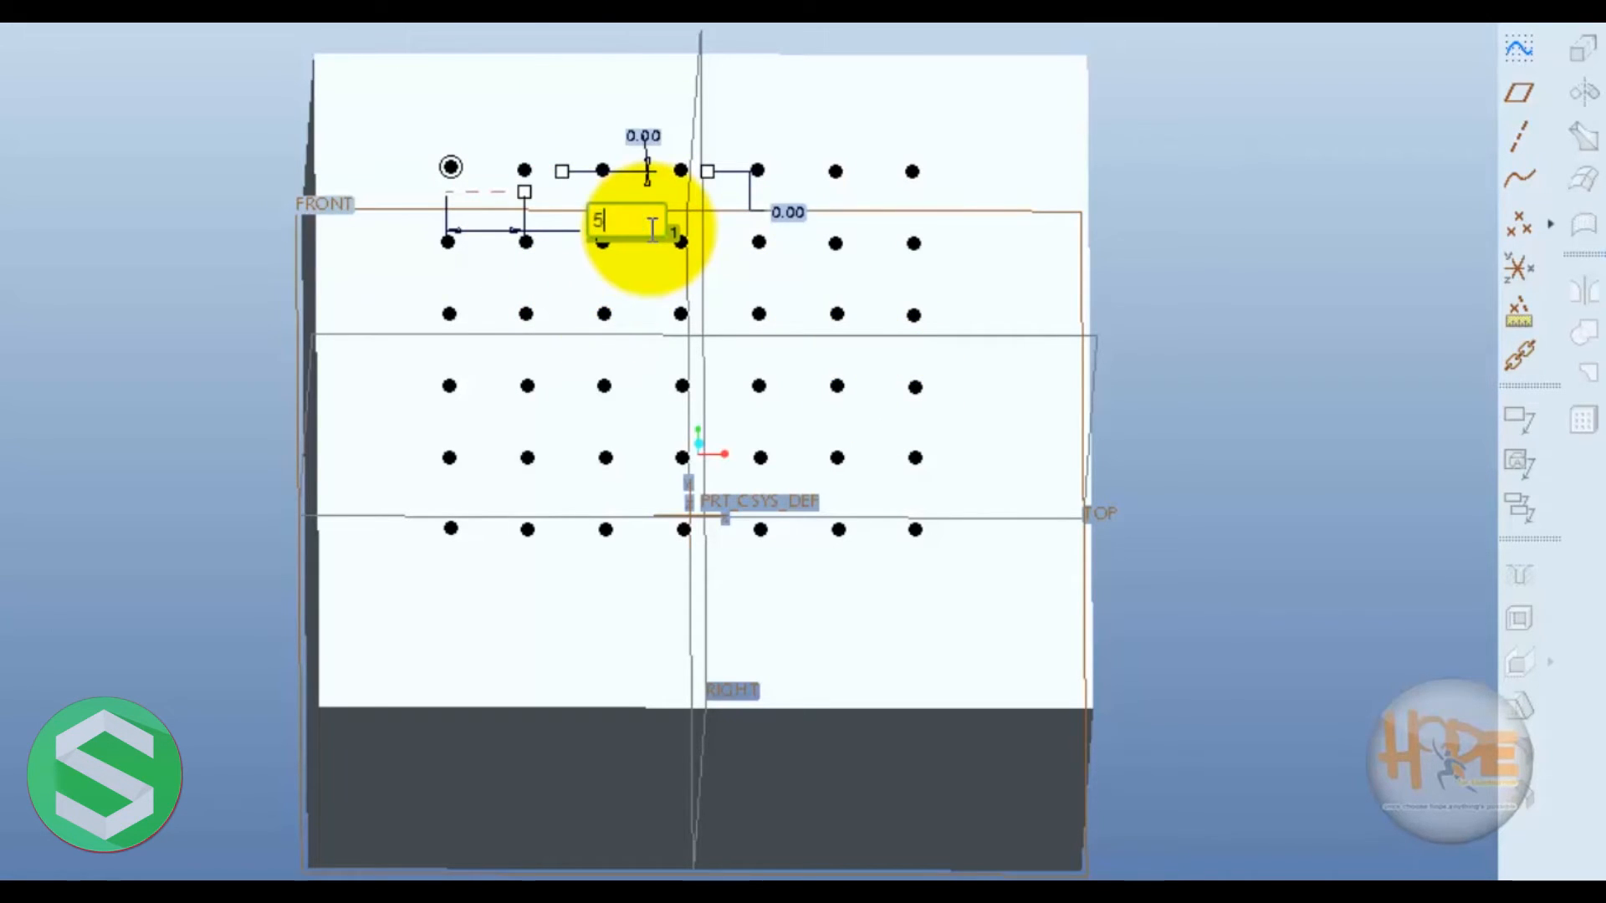
{"action": "type", "text": "0"}
{"action": "key", "text": "Return"}
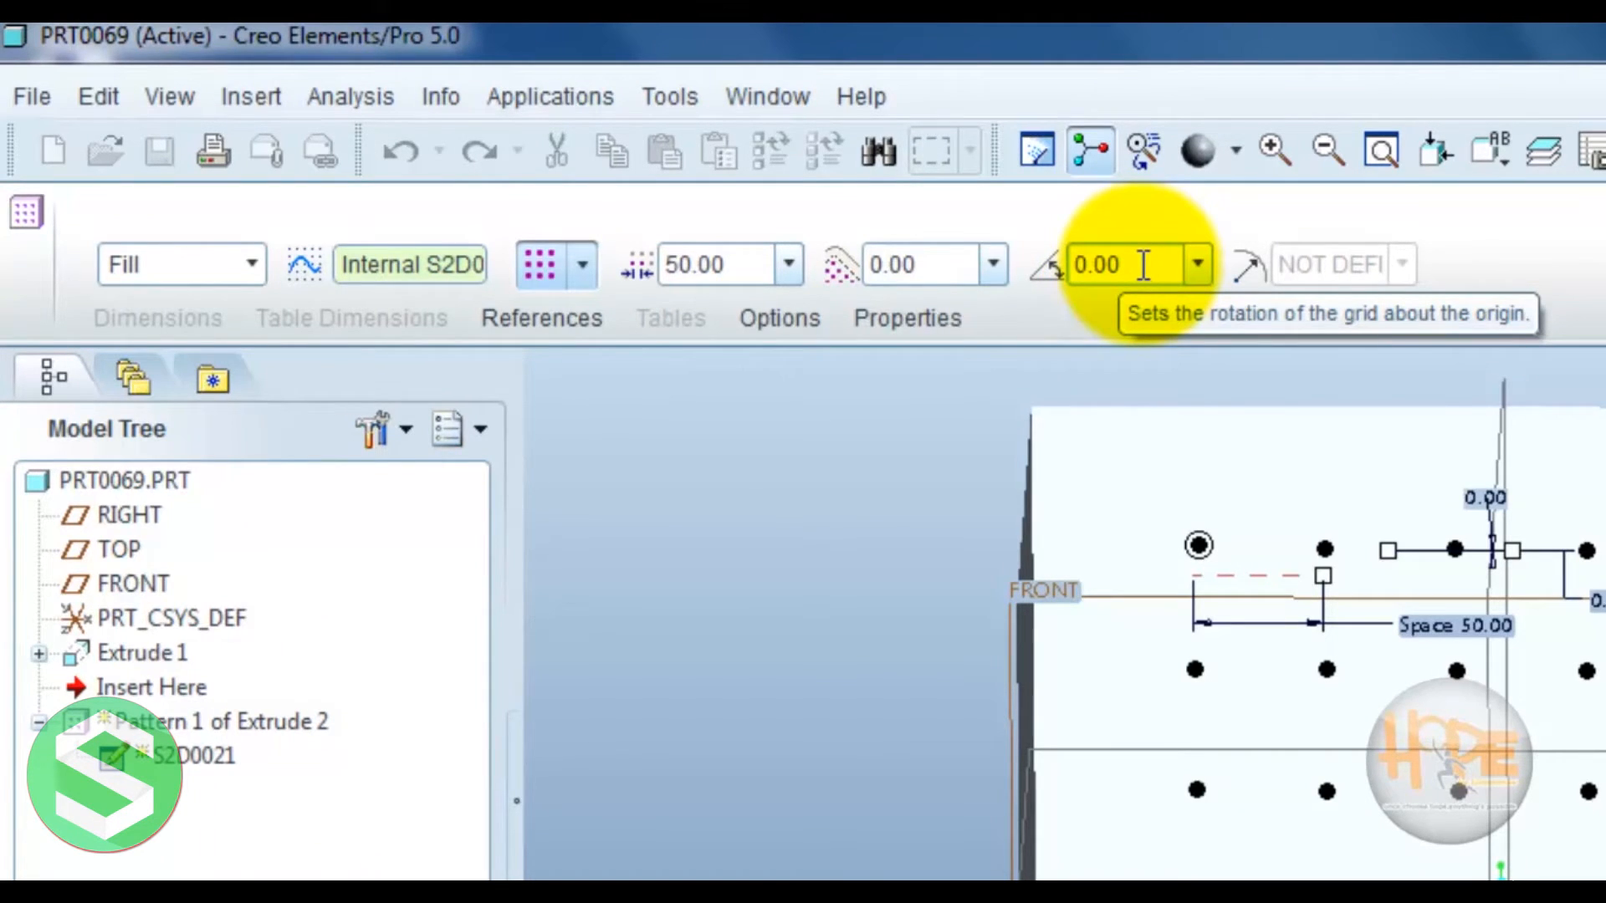
- Set the fill grid's rotation about the origin to 10 and complete the fill pattern
{"action": "left_click", "coordinate": [1139, 266]}
{"action": "key", "text": "Return"}
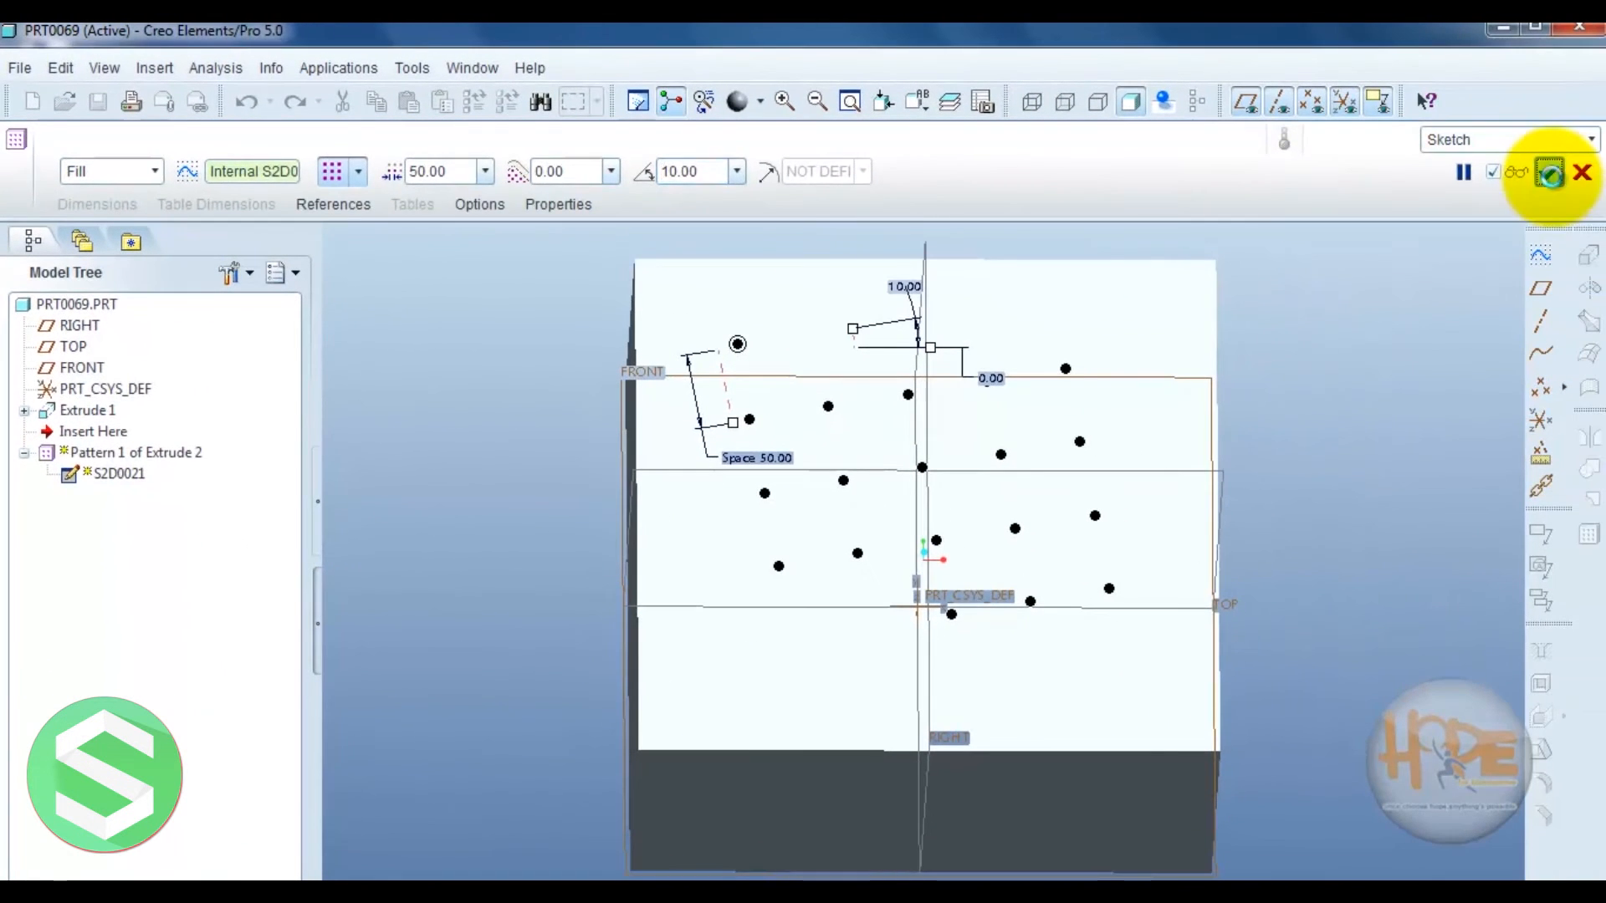
{"action": "left_click", "coordinate": [1548, 168]}
{"action": "middle_click_drag", "start_coordinate": [1307, 489], "coordinate": [1347, 484]}
{"action": "left_click", "coordinate": [1348, 469]}
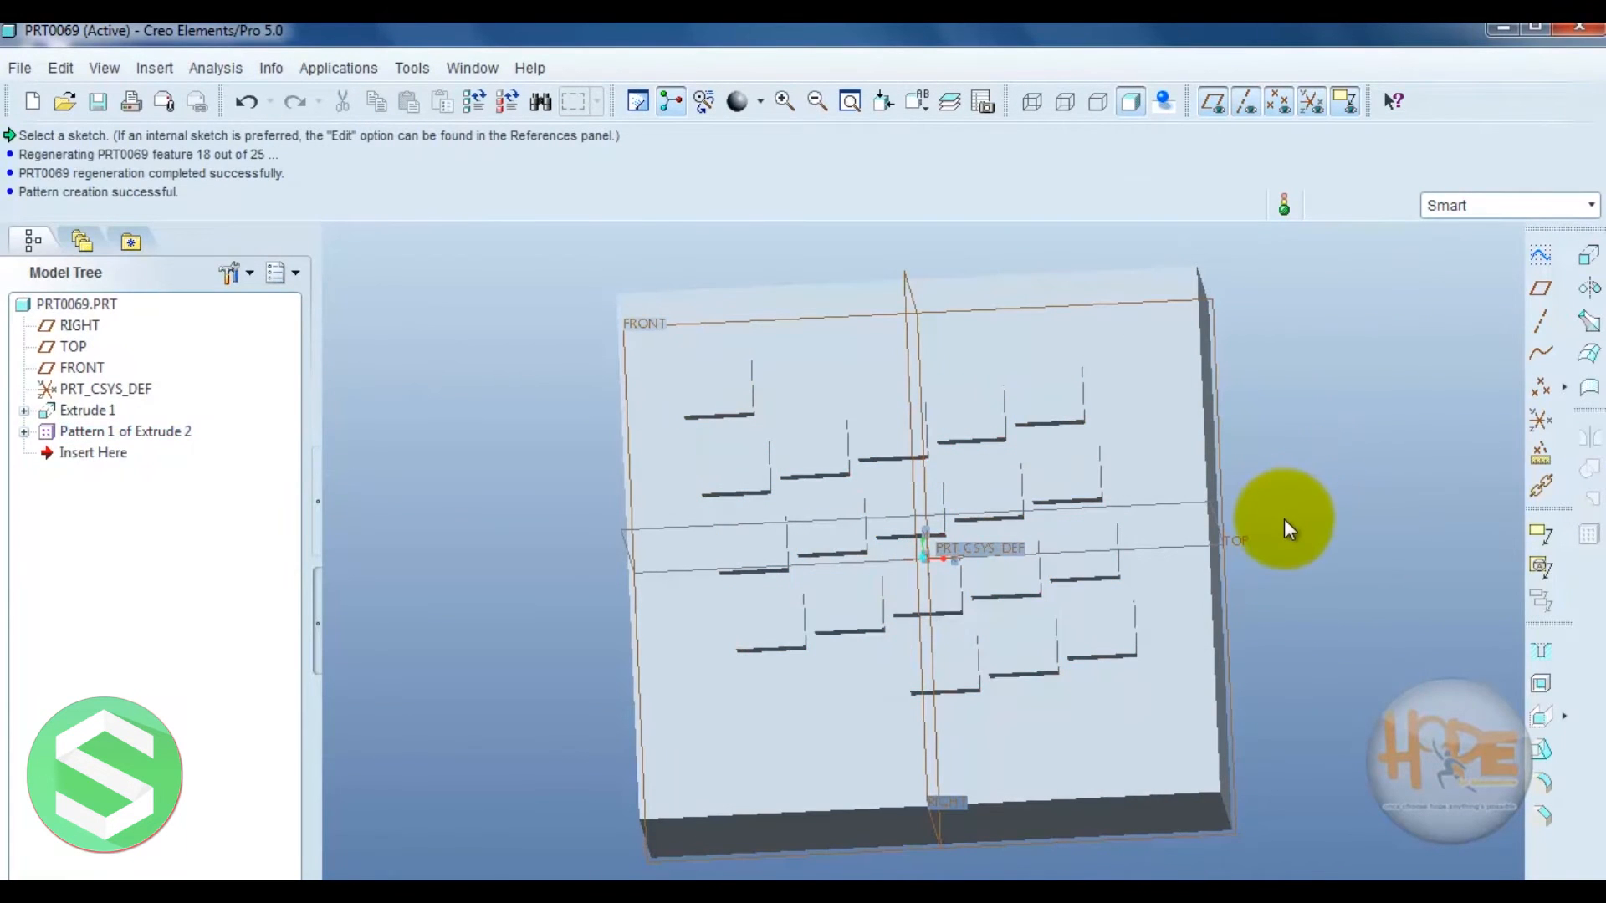
{"action": "middle_click_drag", "start_coordinate": [1266, 563], "coordinate": [1237, 544]}
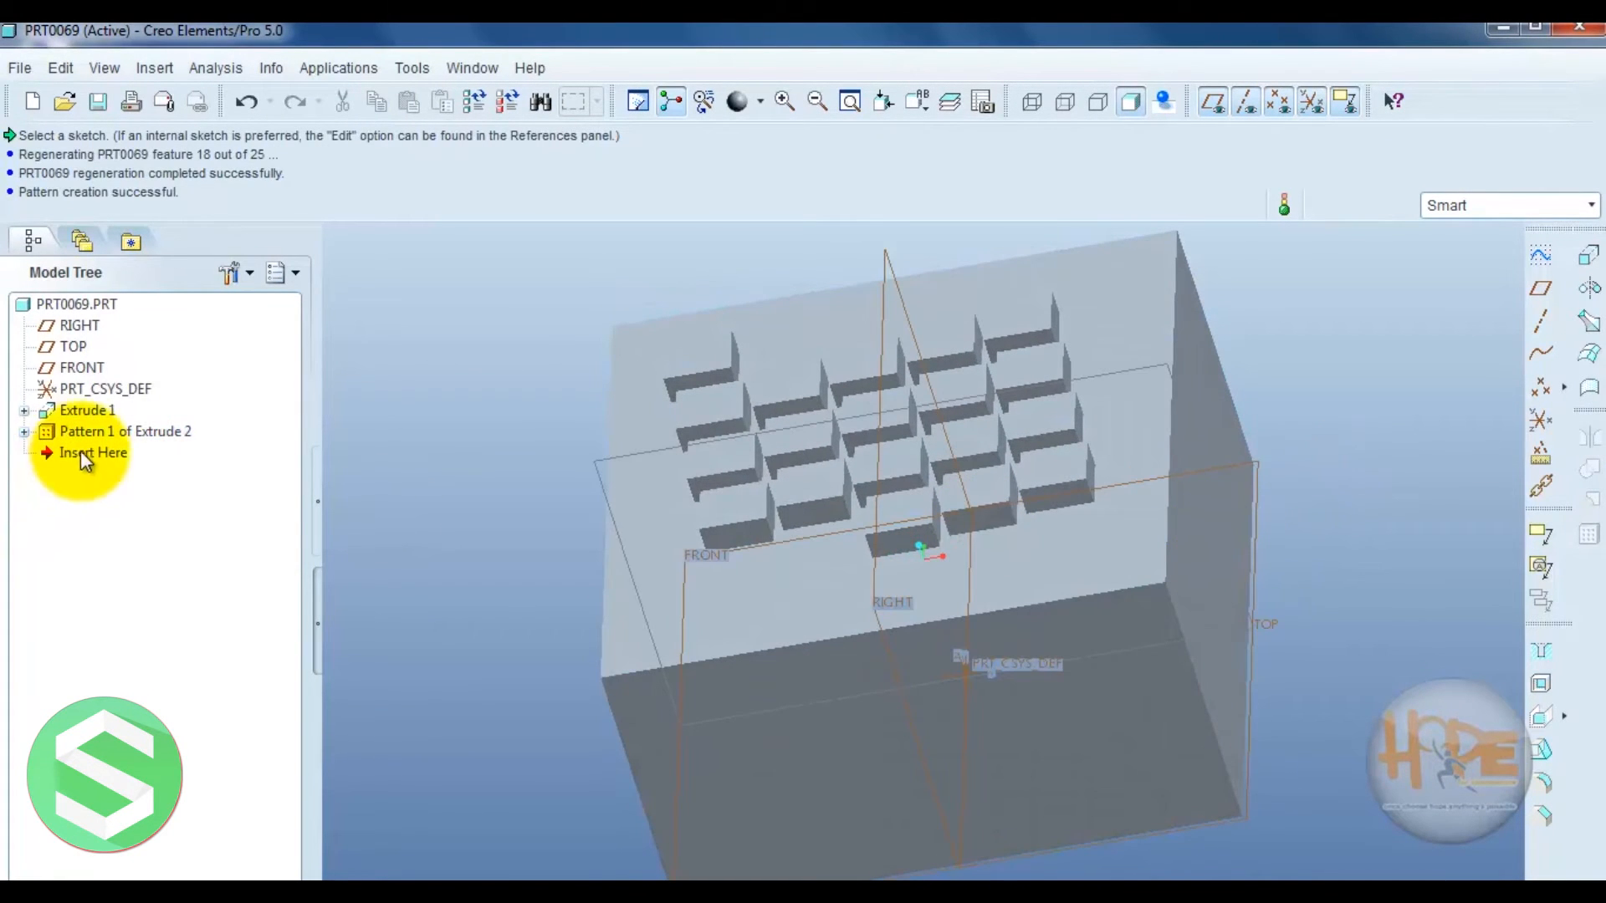
- Delete the fill pattern while keeping the original boss, and select the boss for another pattern
{"action": "right_click", "coordinate": [57, 432]}
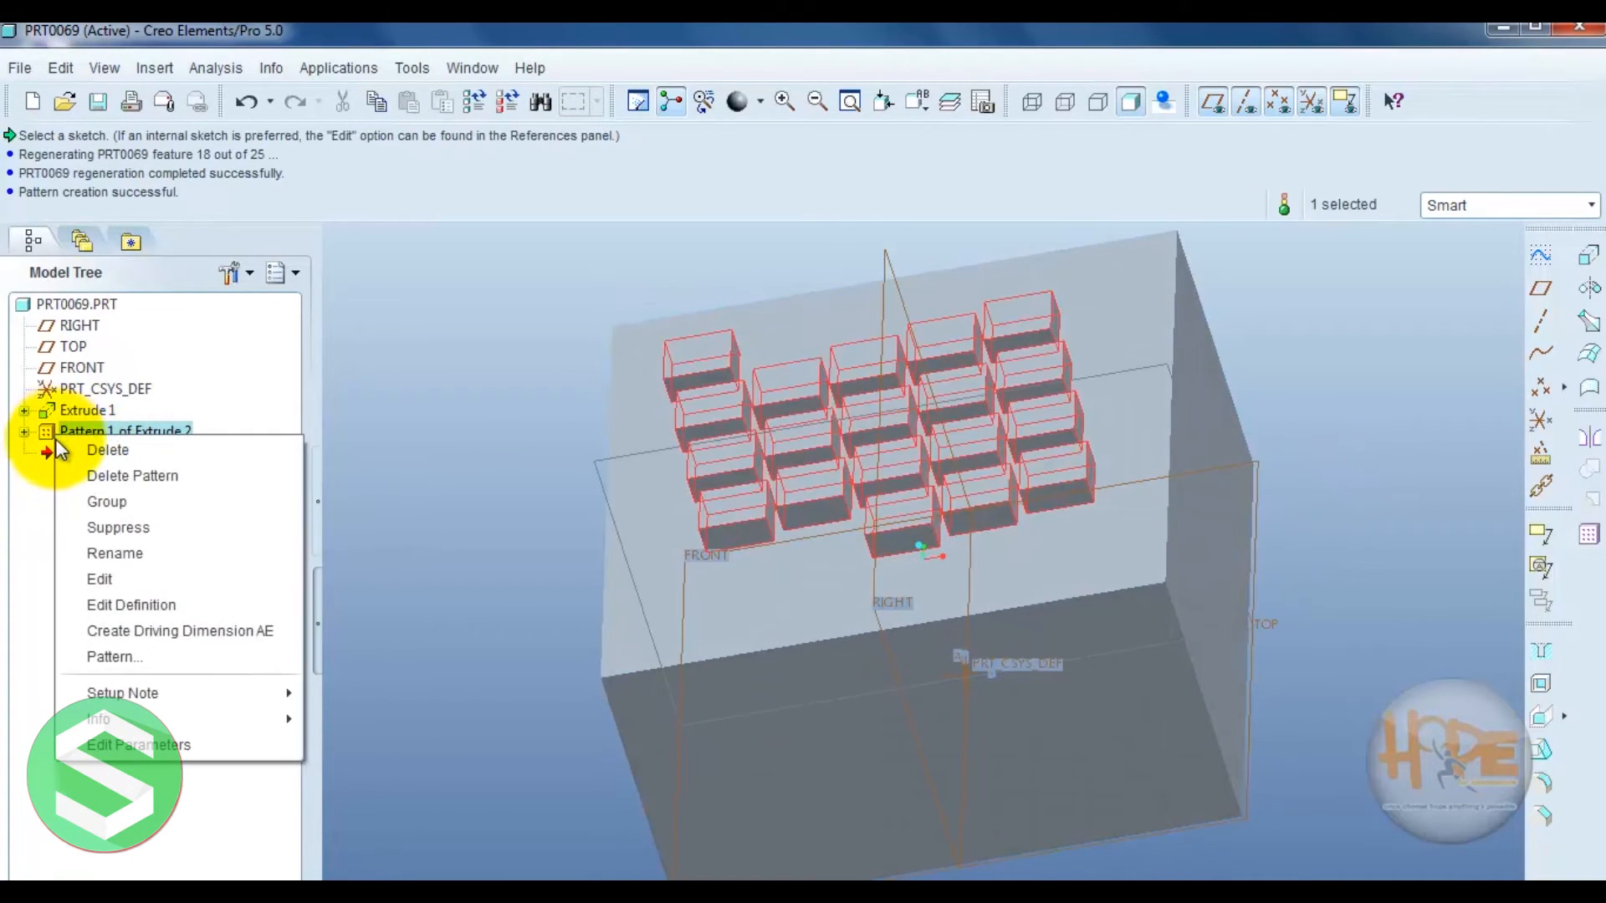
{"action": "left_click", "coordinate": [125, 476]}
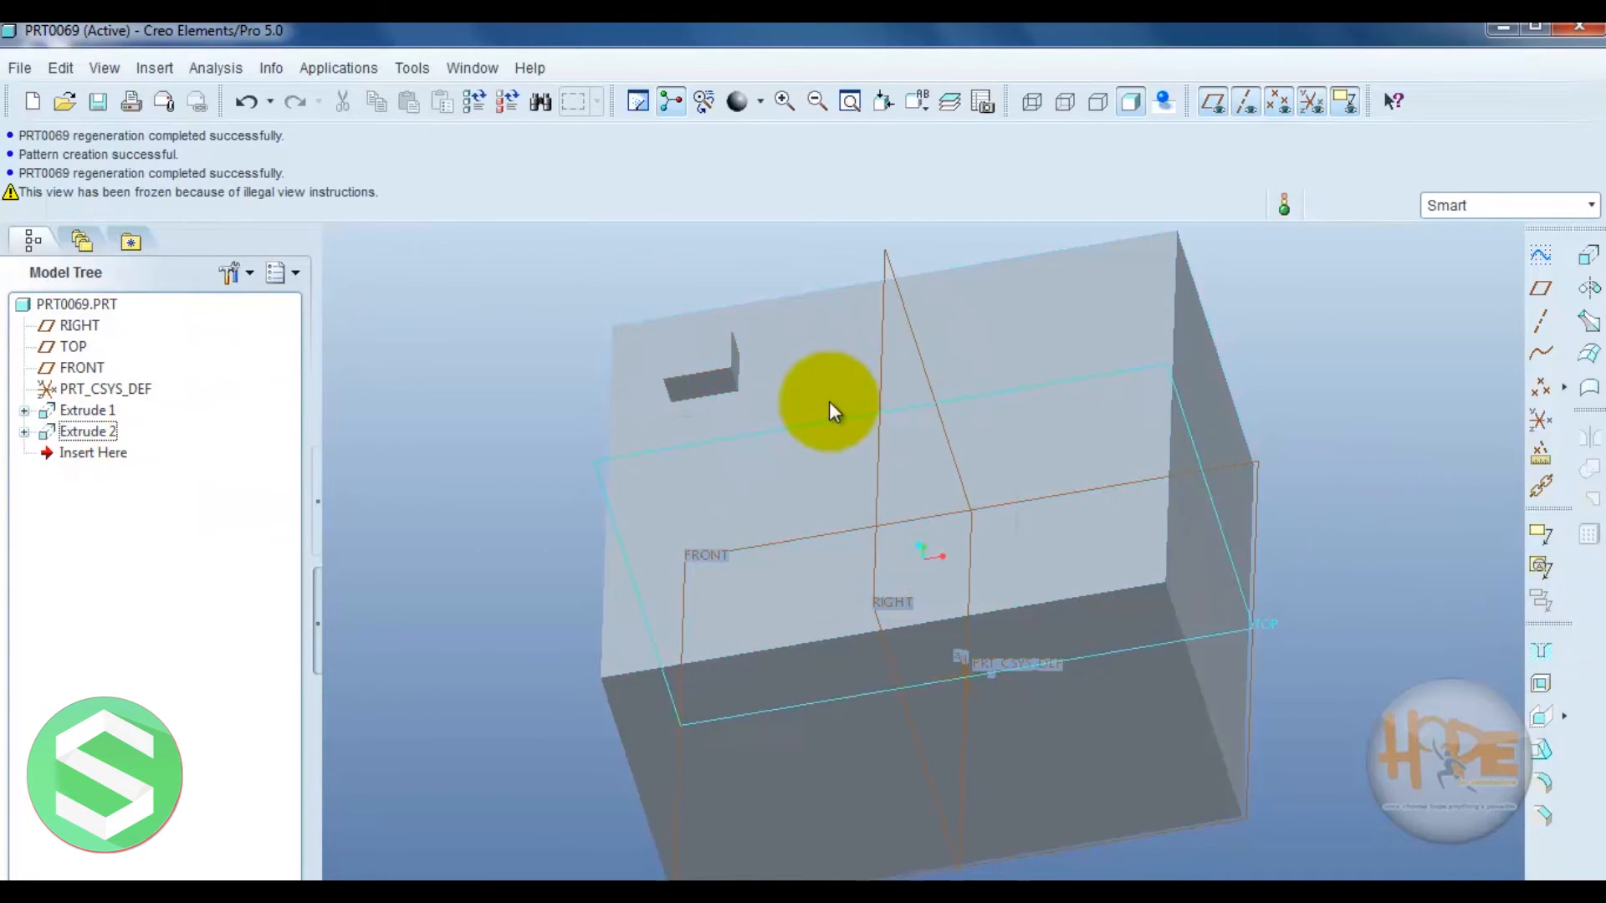
{"action": "left_click", "coordinate": [710, 383]}
{"action": "scroll", "coordinate": [792, 543], "scroll_direction": "up", "scroll_amount": 3}
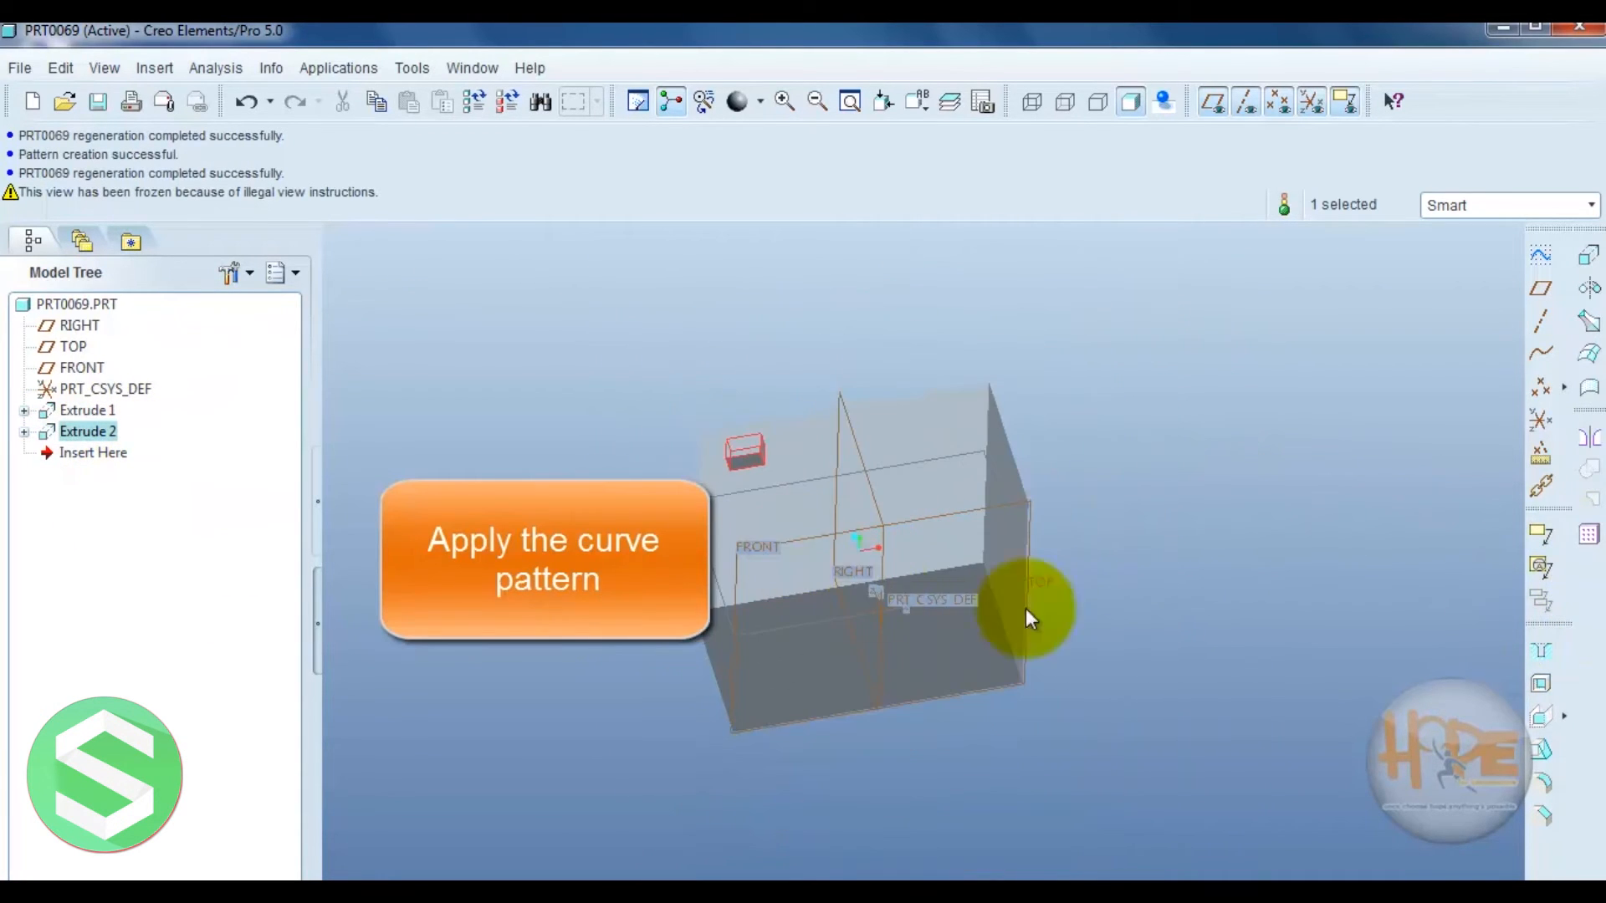
- Start a curve pattern of the boss and open its internal sketch on the block's top face, with RIGHT as the right-facing reference
{"action": "left_click", "coordinate": [1588, 534]}
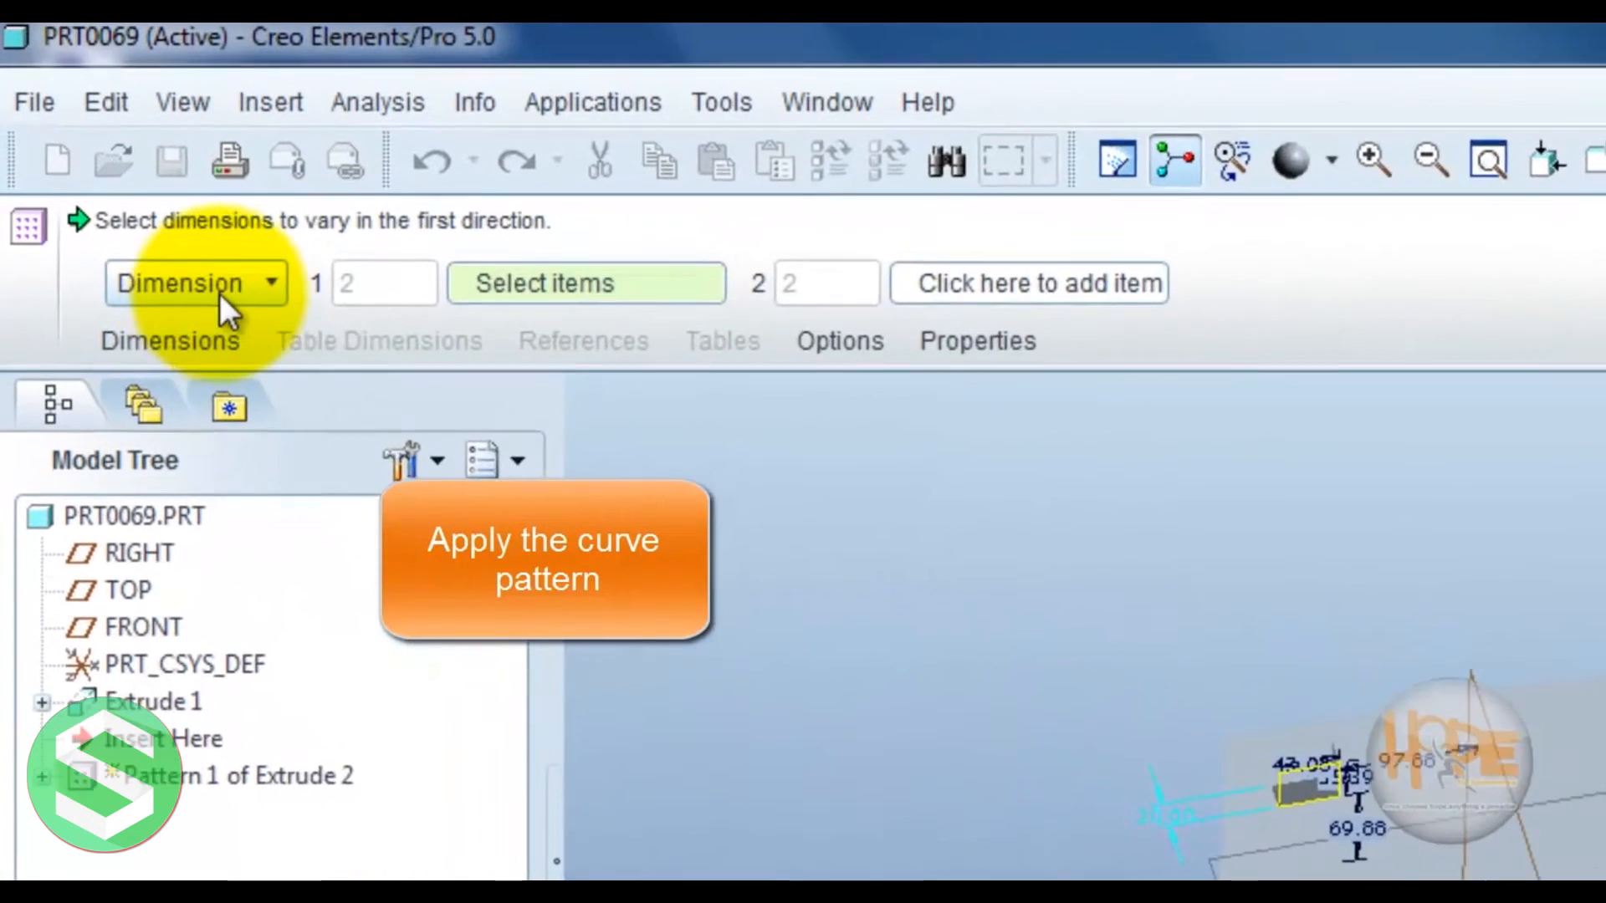
{"action": "left_click", "coordinate": [208, 290]}
{"action": "left_click", "coordinate": [222, 540]}
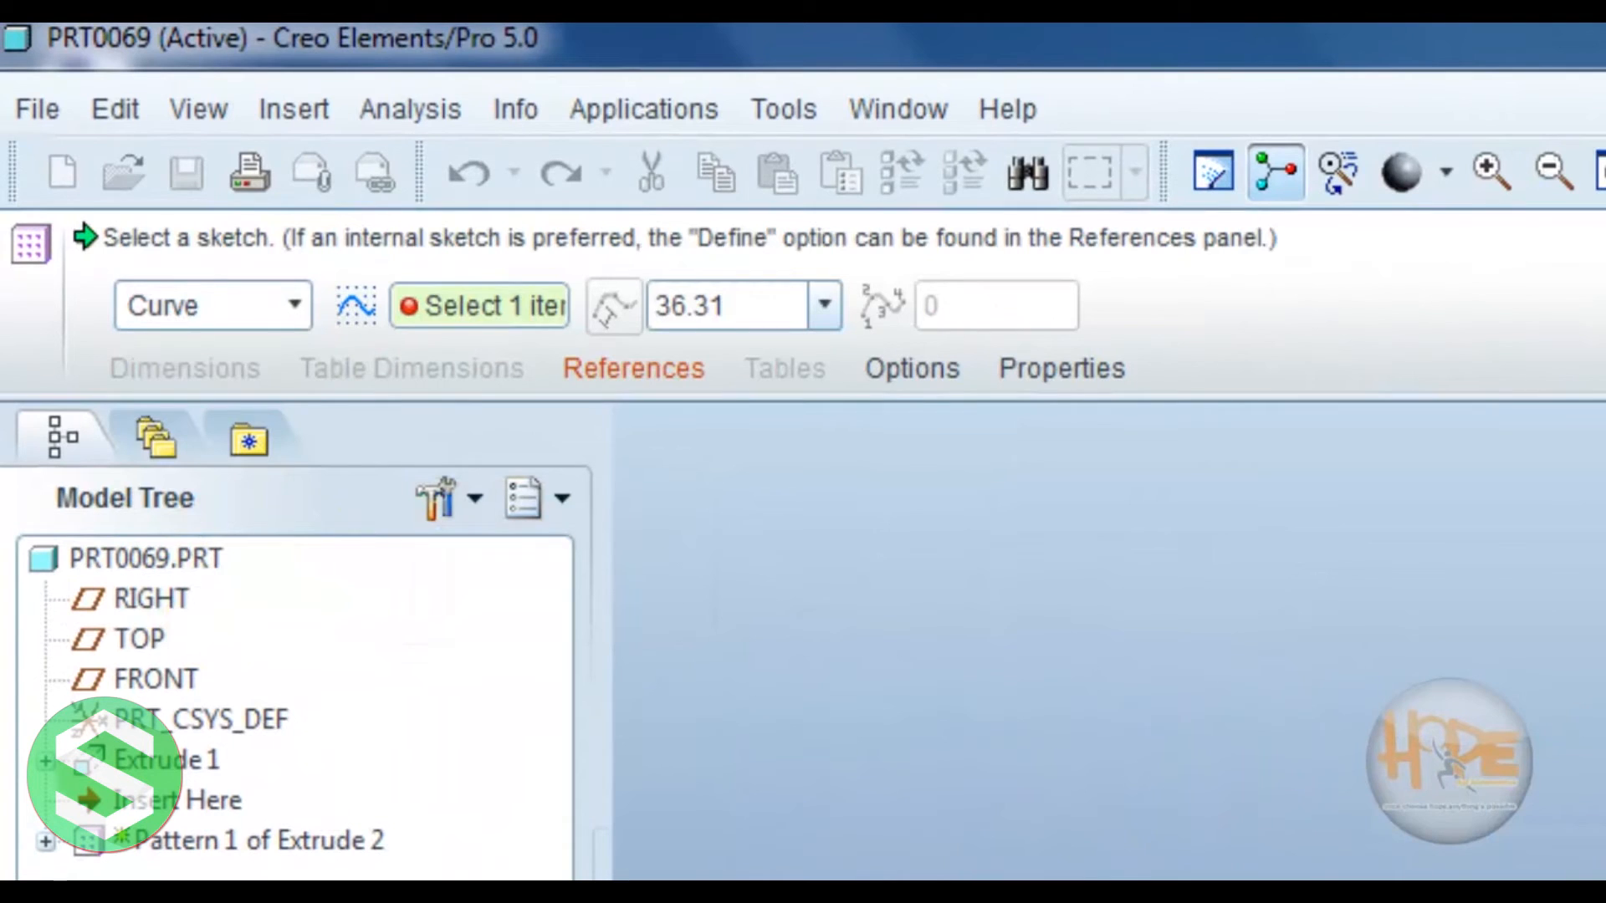
{"action": "left_click", "coordinate": [619, 377]}
{"action": "left_click", "coordinate": [954, 534]}
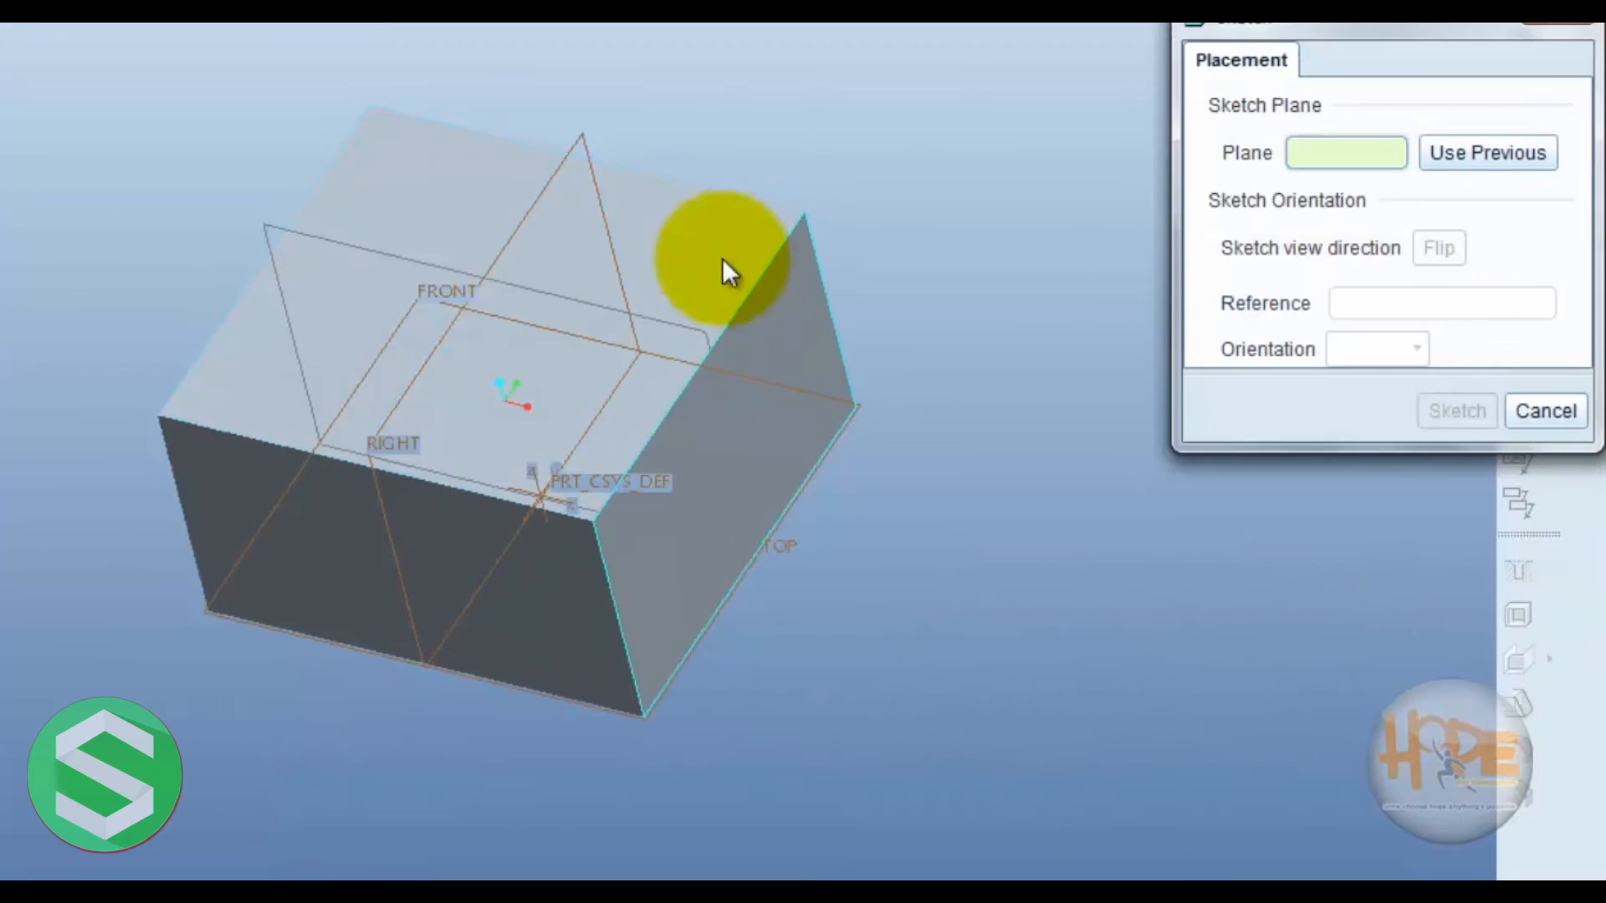
{"action": "left_click", "coordinate": [653, 244]}
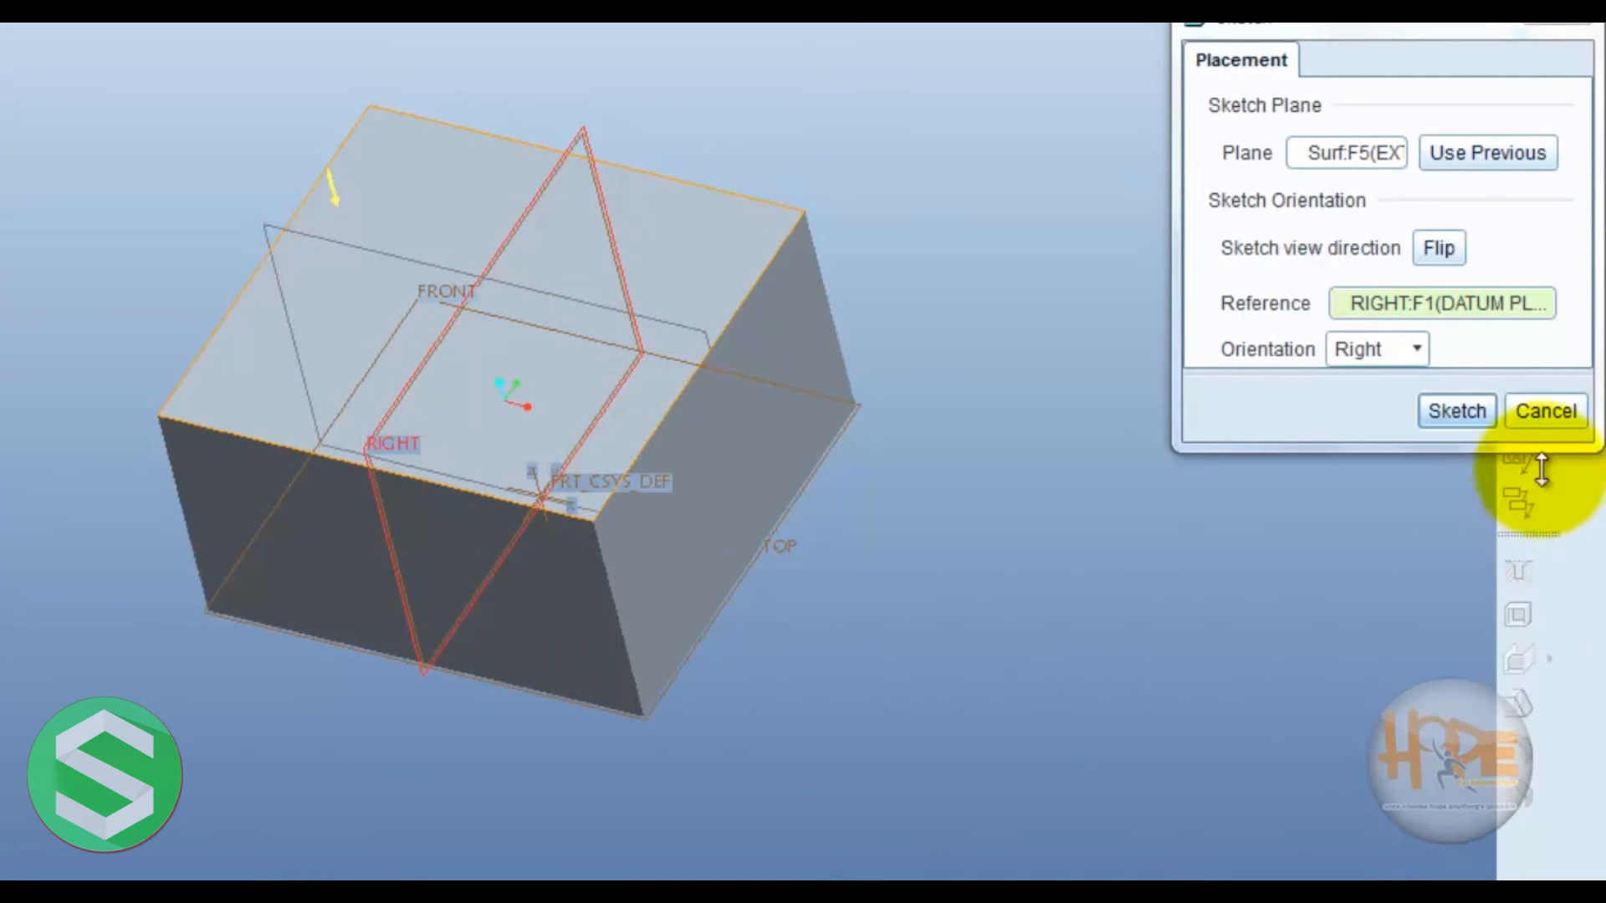
{"action": "left_click", "coordinate": [1457, 411]}
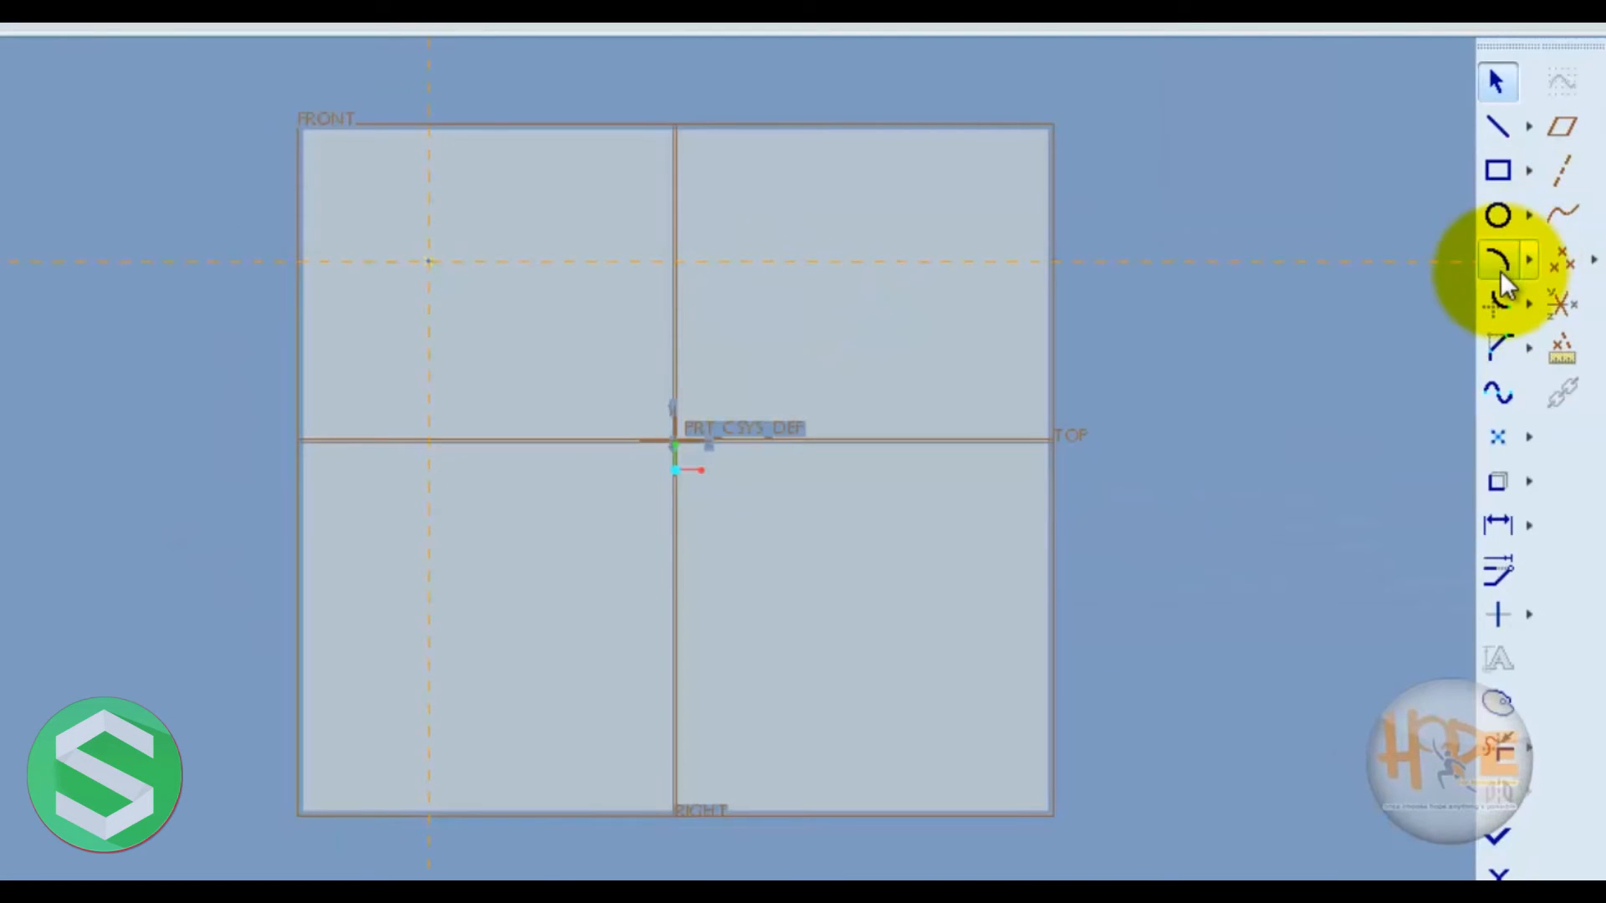
- Sketch a winding seven-point spline from the boss's centre across the top face, ending just past the vertical centreline below the middle, and finish the sketch
{"action": "left_click", "coordinate": [1500, 391]}
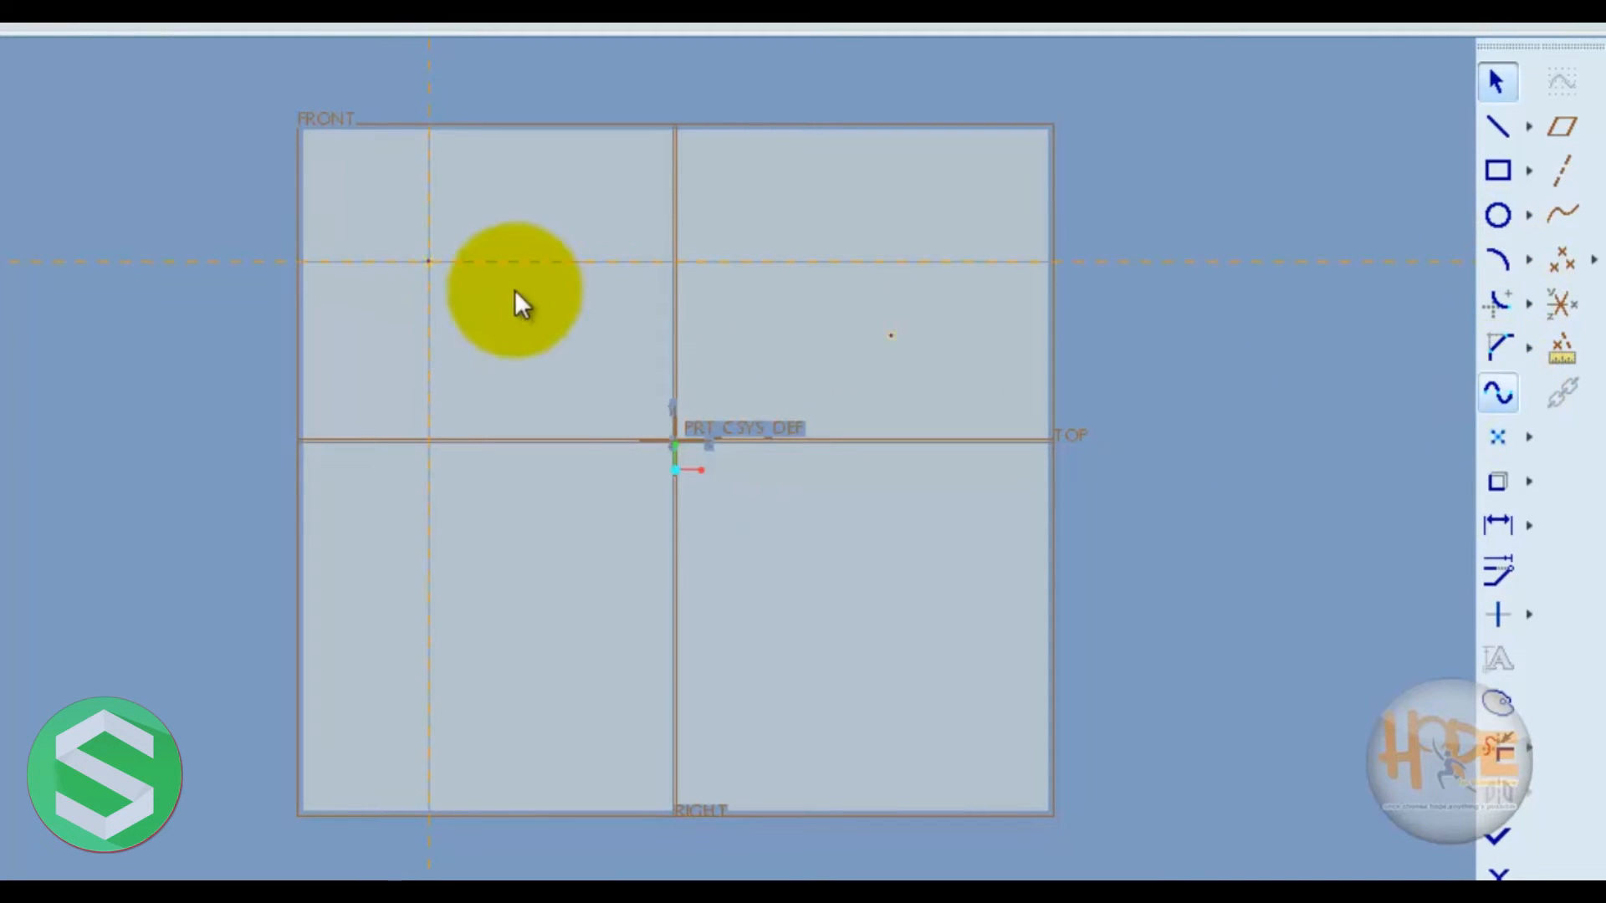
{"action": "left_click", "coordinate": [442, 272]}
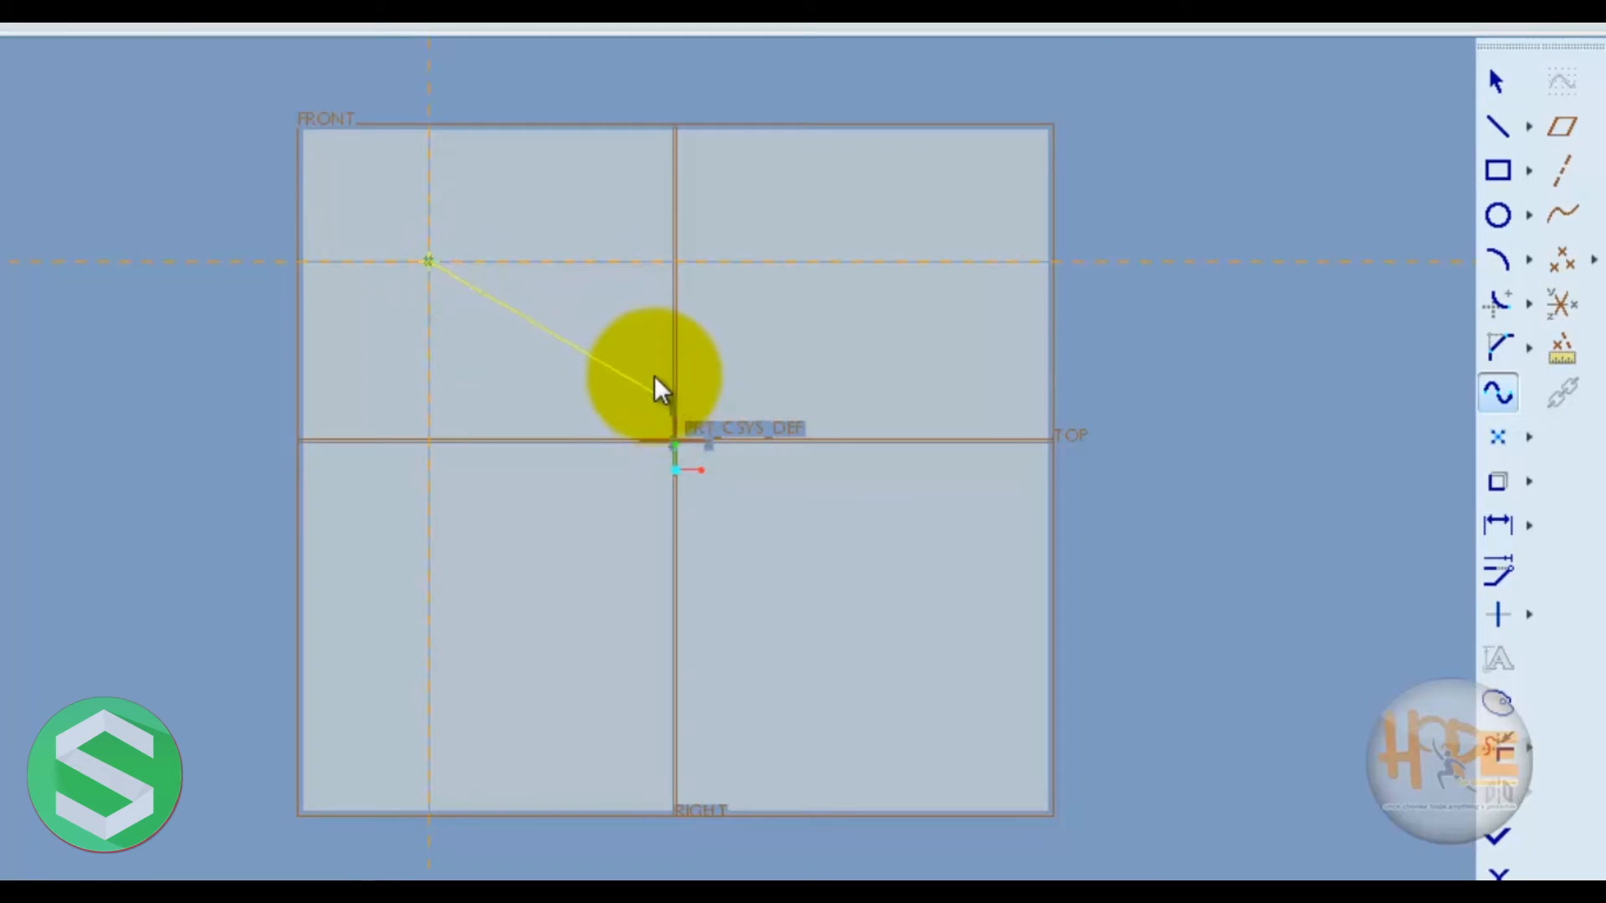
{"action": "left_click", "coordinate": [633, 326]}
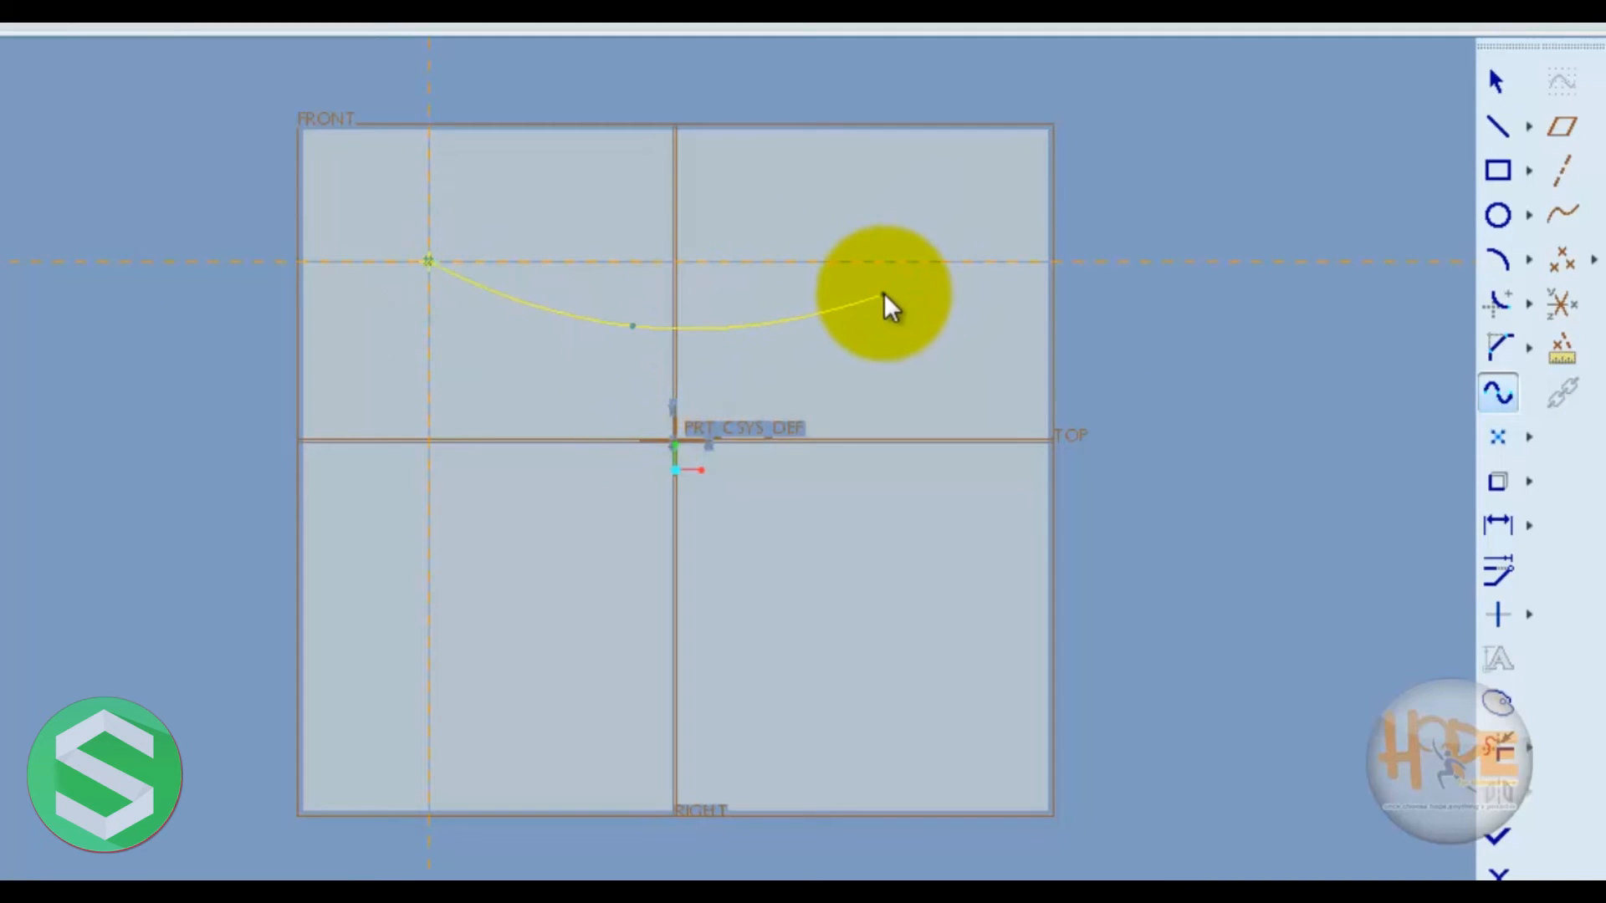
{"action": "left_click", "coordinate": [883, 294]}
{"action": "left_click", "coordinate": [968, 431]}
{"action": "left_click", "coordinate": [951, 516]}
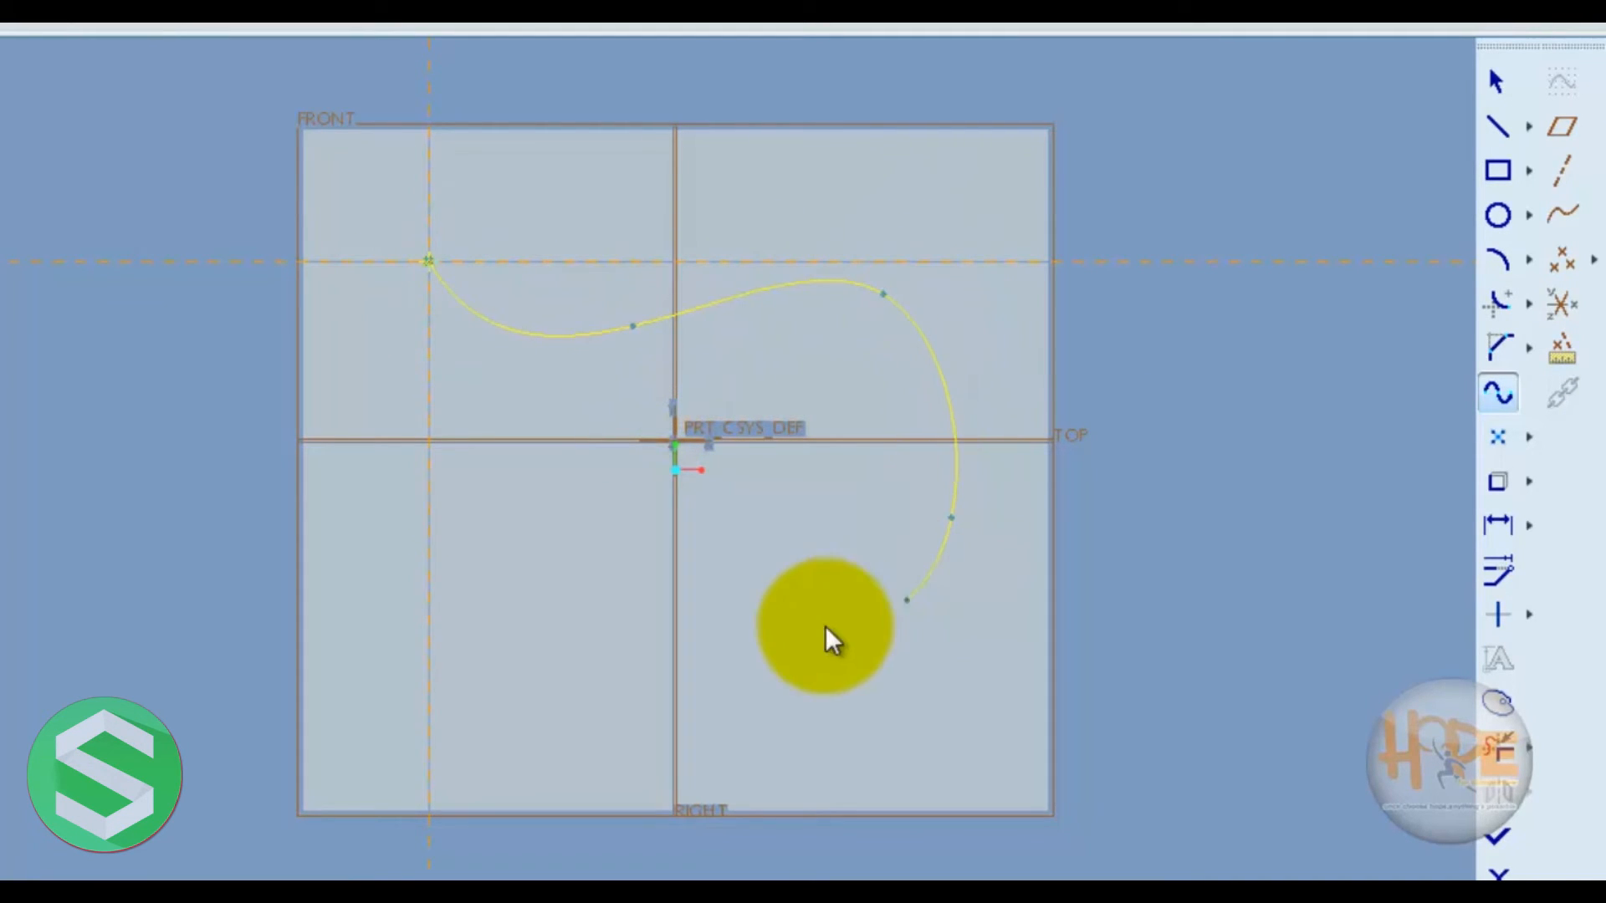
{"action": "left_click", "coordinate": [791, 633]}
{"action": "left_click", "coordinate": [841, 730]}
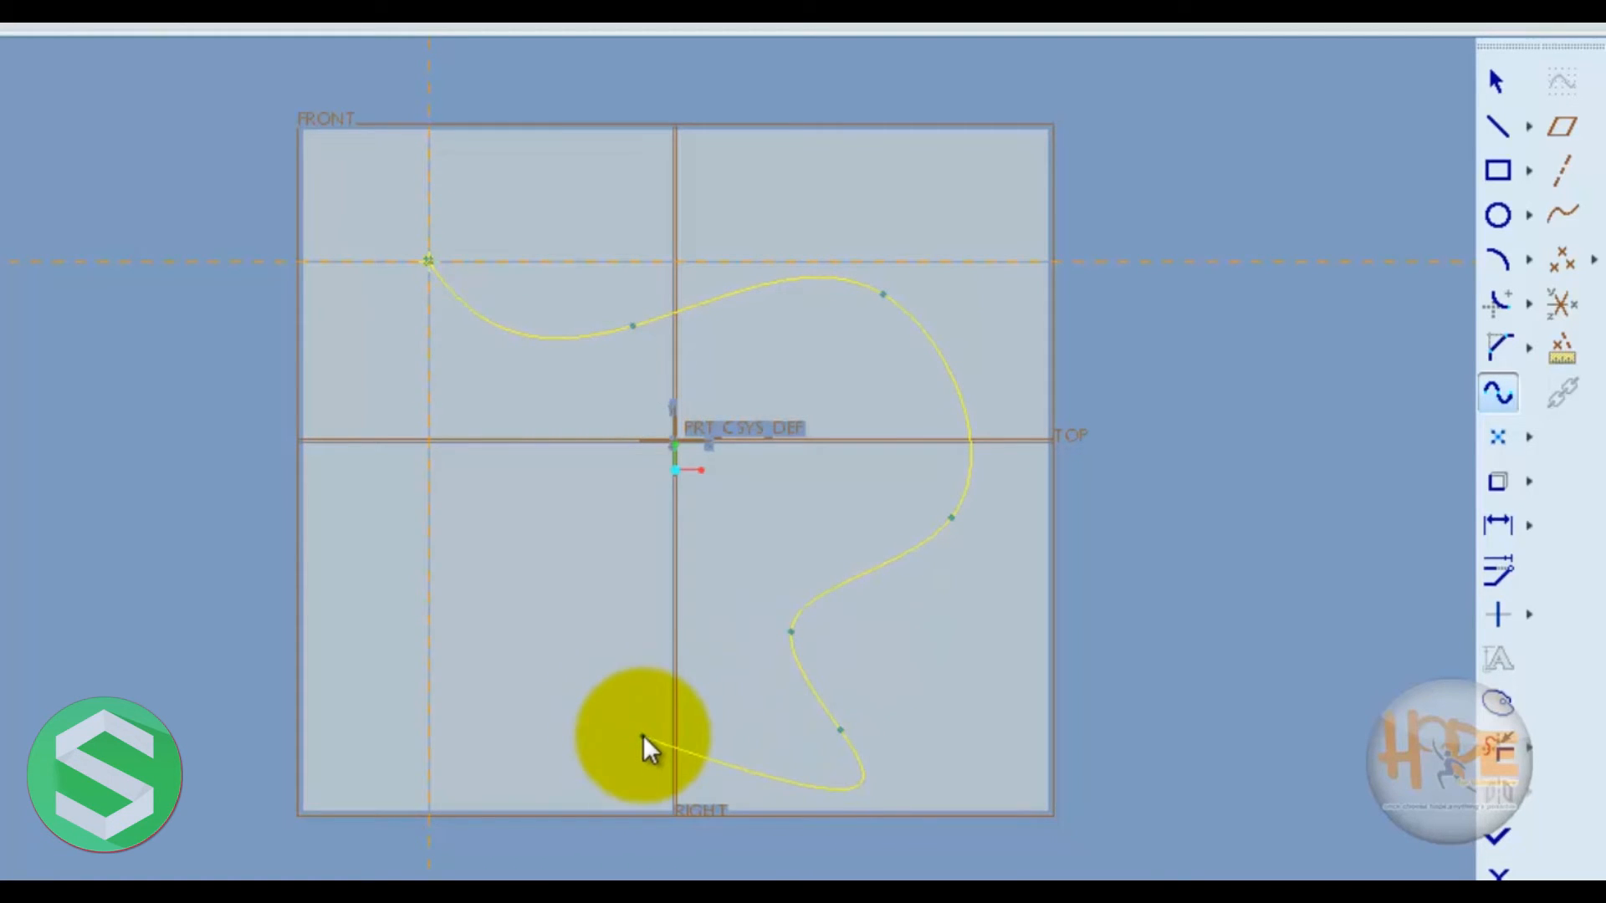
{"action": "left_click", "coordinate": [624, 638]}
{"action": "middle_click", "coordinate": [929, 614]}
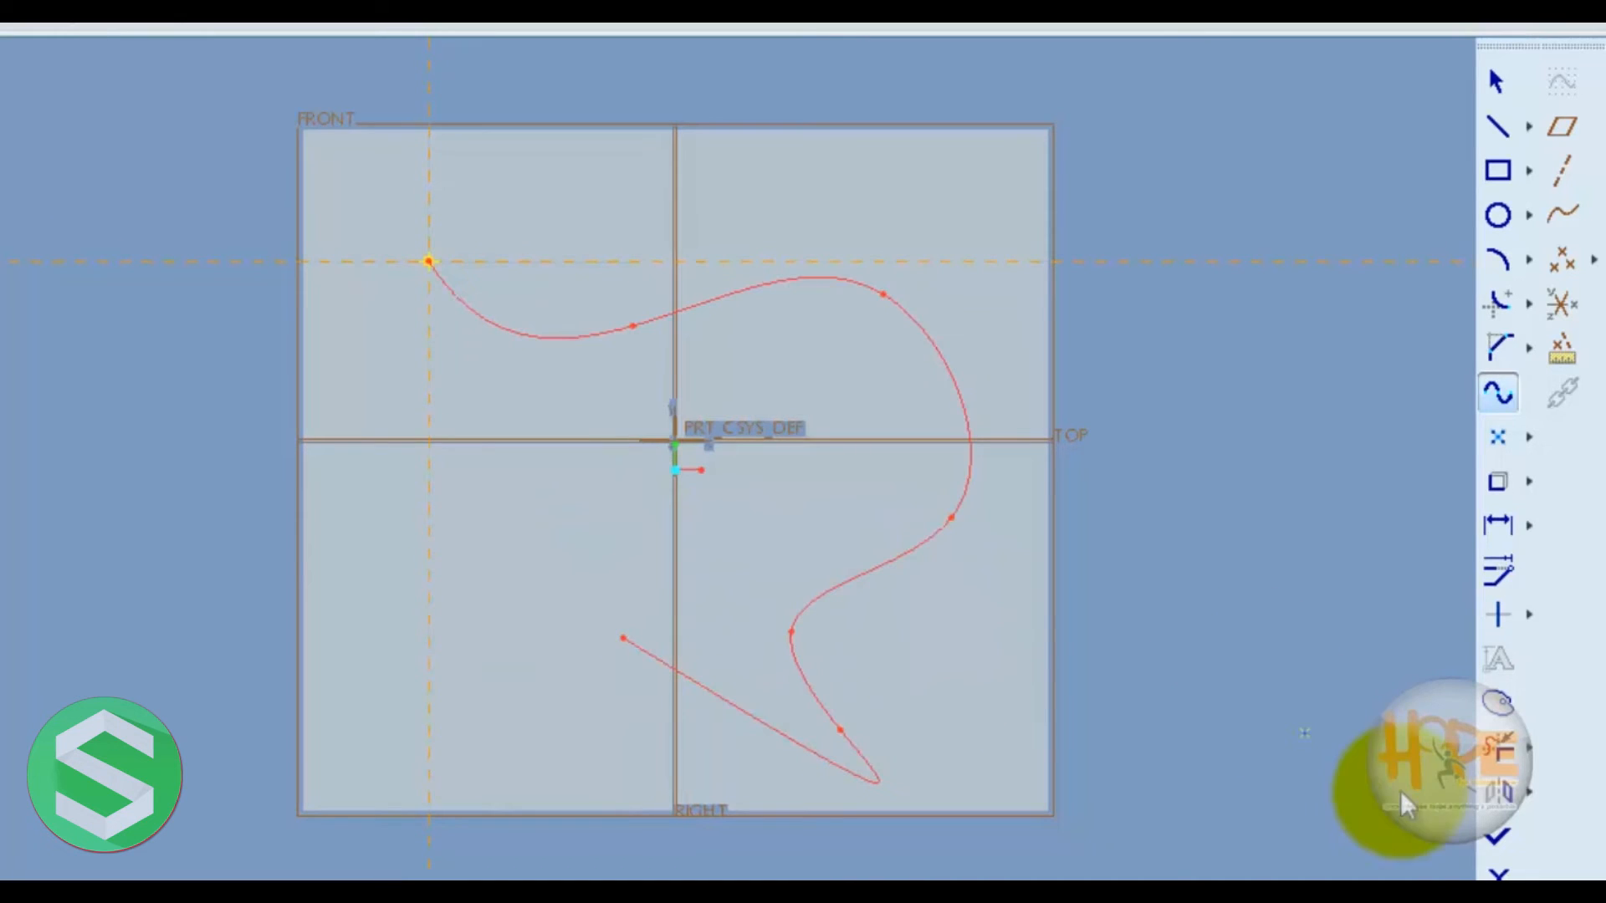
{"action": "left_click", "coordinate": [1497, 834]}
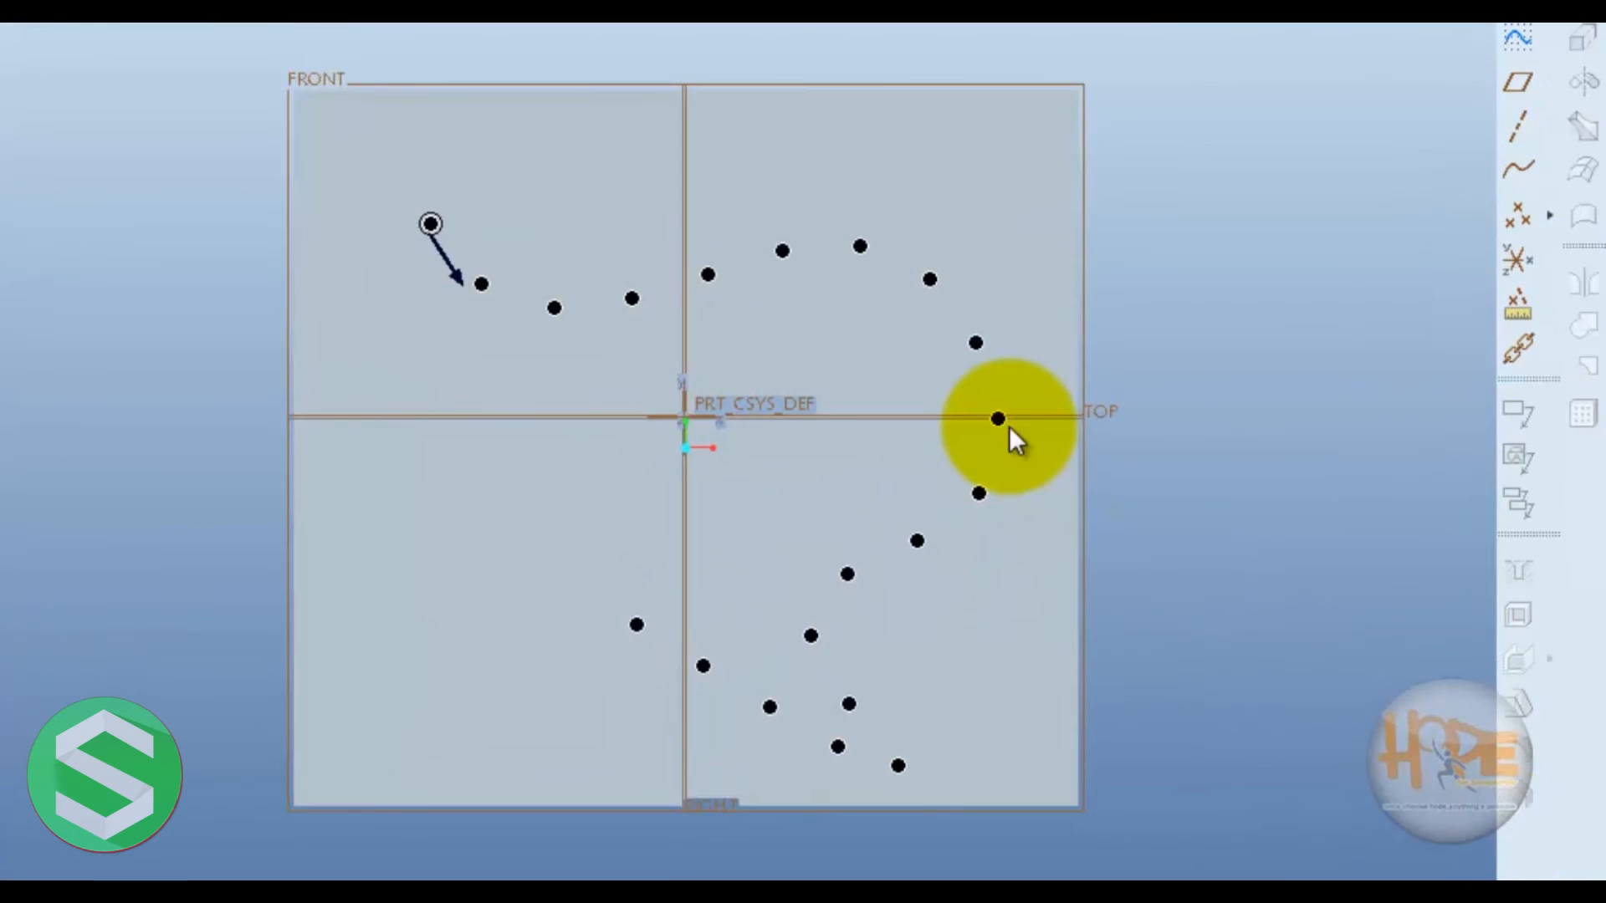
- Set the spacing between the curve pattern members to 50 and complete the pattern
{"action": "scroll", "coordinate": [1008, 424], "scroll_direction": "down", "scroll_amount": 3}
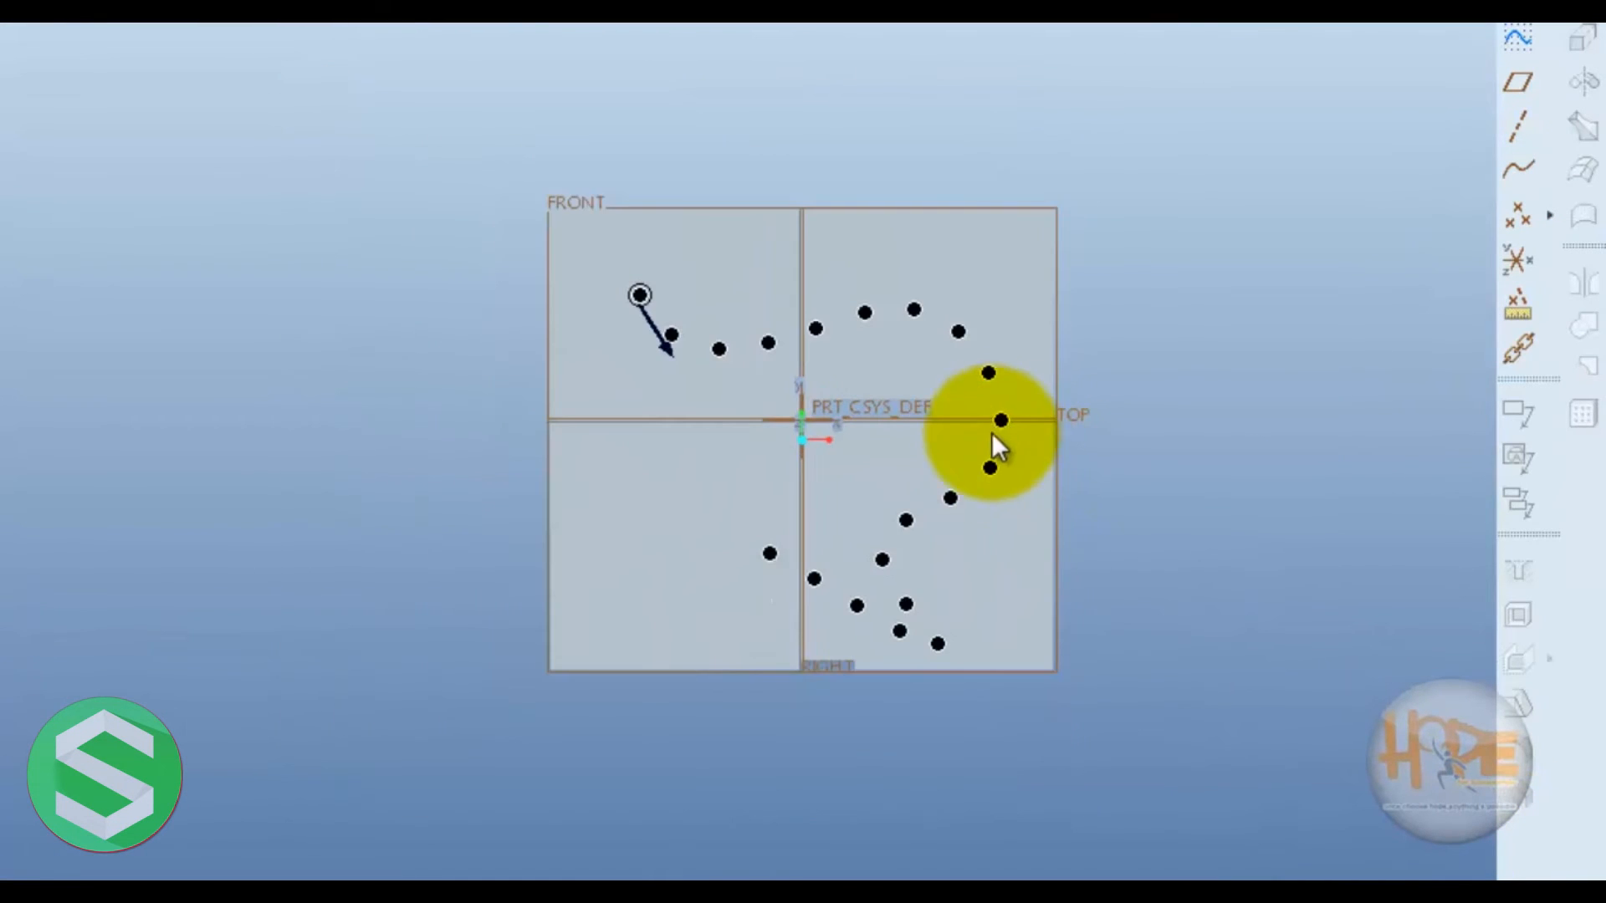
{"action": "scroll", "coordinate": [1058, 628], "scroll_direction": "up", "scroll_amount": 1}
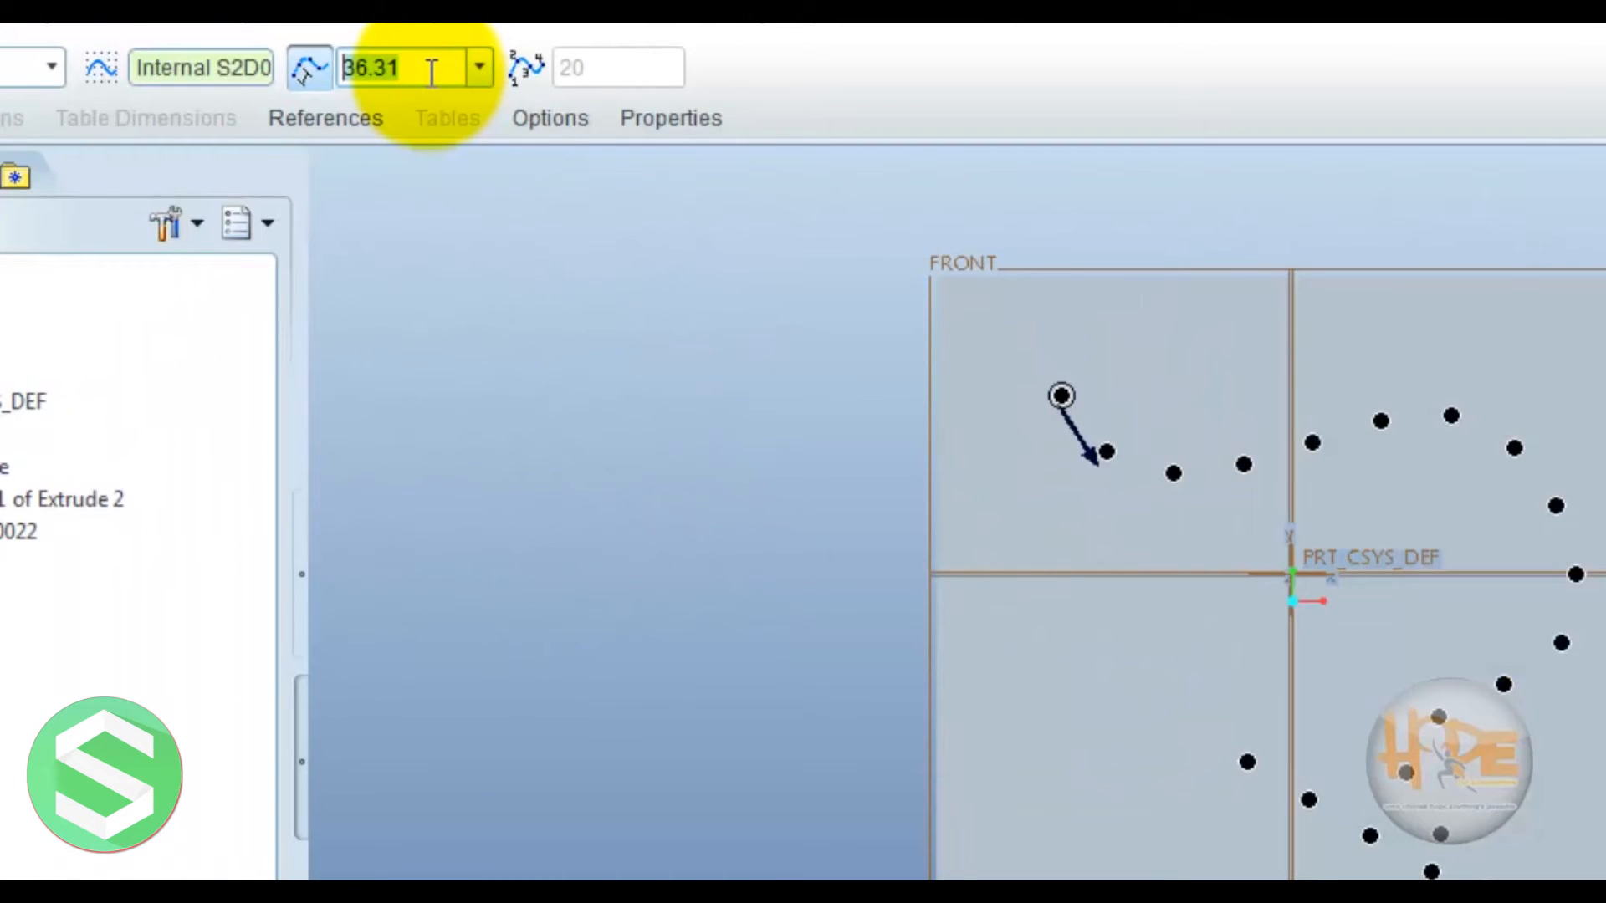
{"action": "key", "text": "Return"}
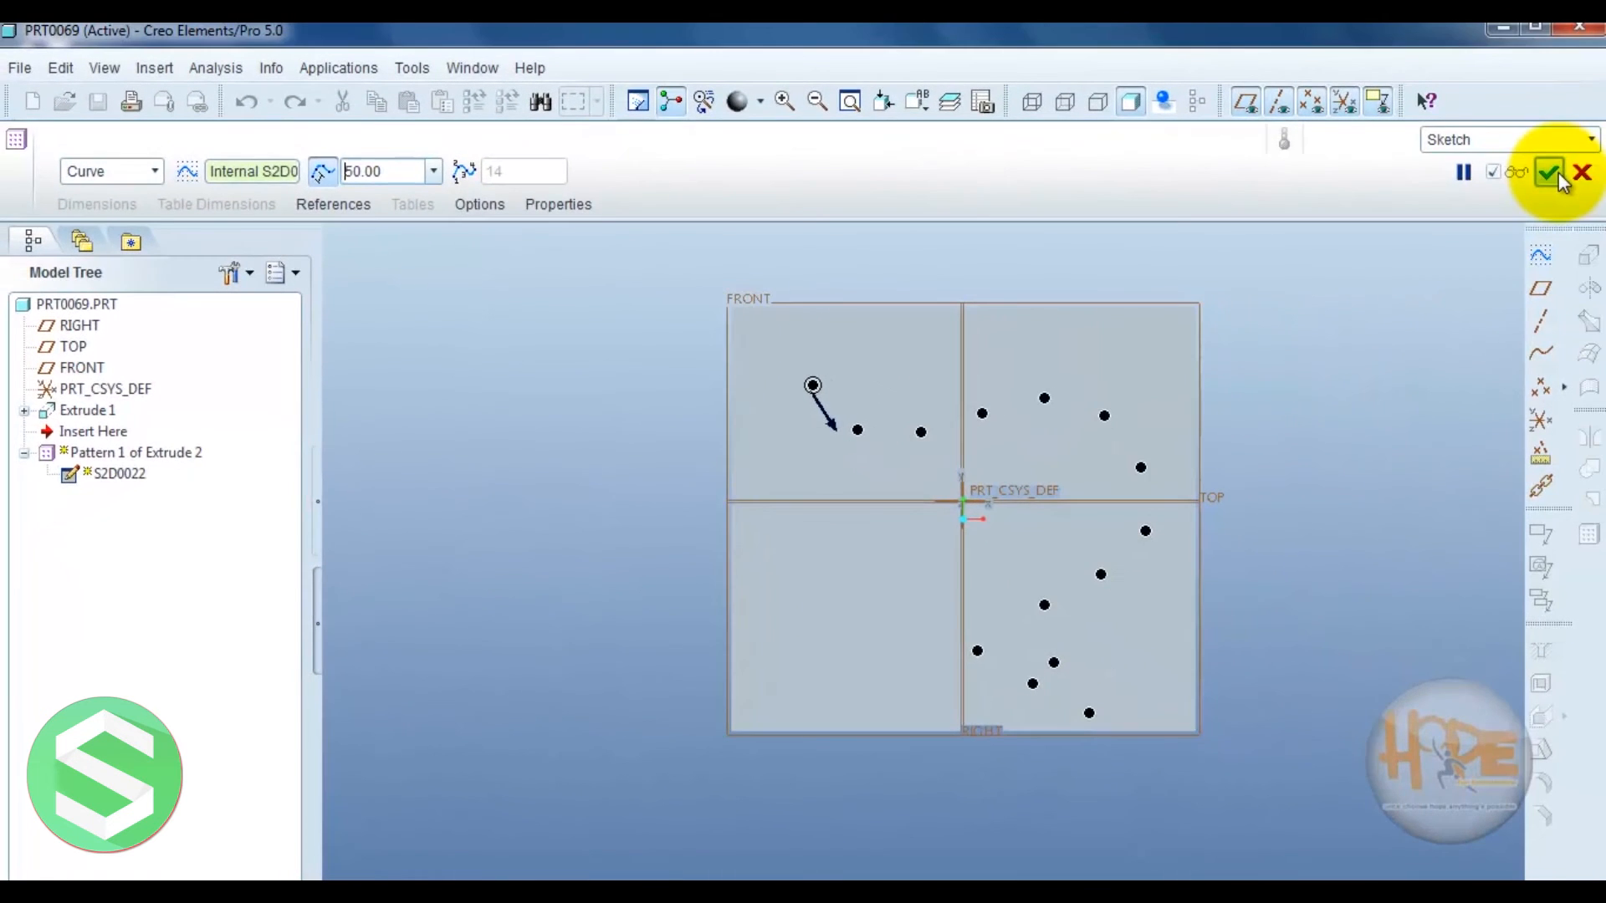
{"action": "left_click", "coordinate": [1551, 173]}
{"action": "middle_click_drag", "start_coordinate": [947, 565], "coordinate": [1322, 384]}
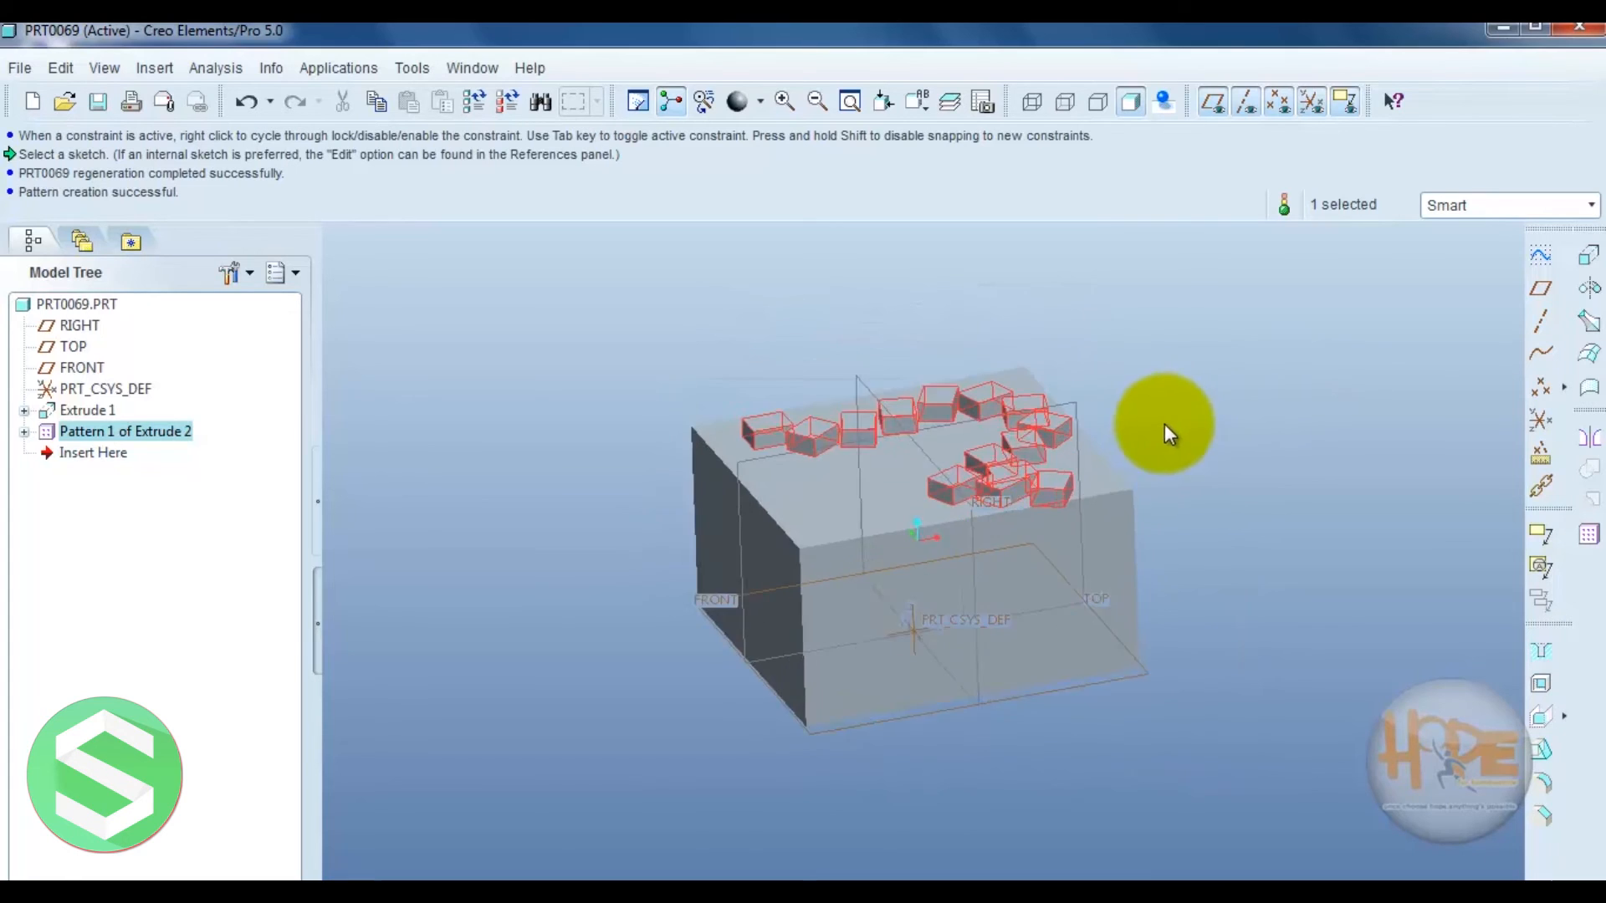
{"action": "middle_click_drag", "start_coordinate": [1167, 423], "coordinate": [1133, 433]}
{"action": "middle_click_drag", "start_coordinate": [1237, 430], "coordinate": [1223, 447]}
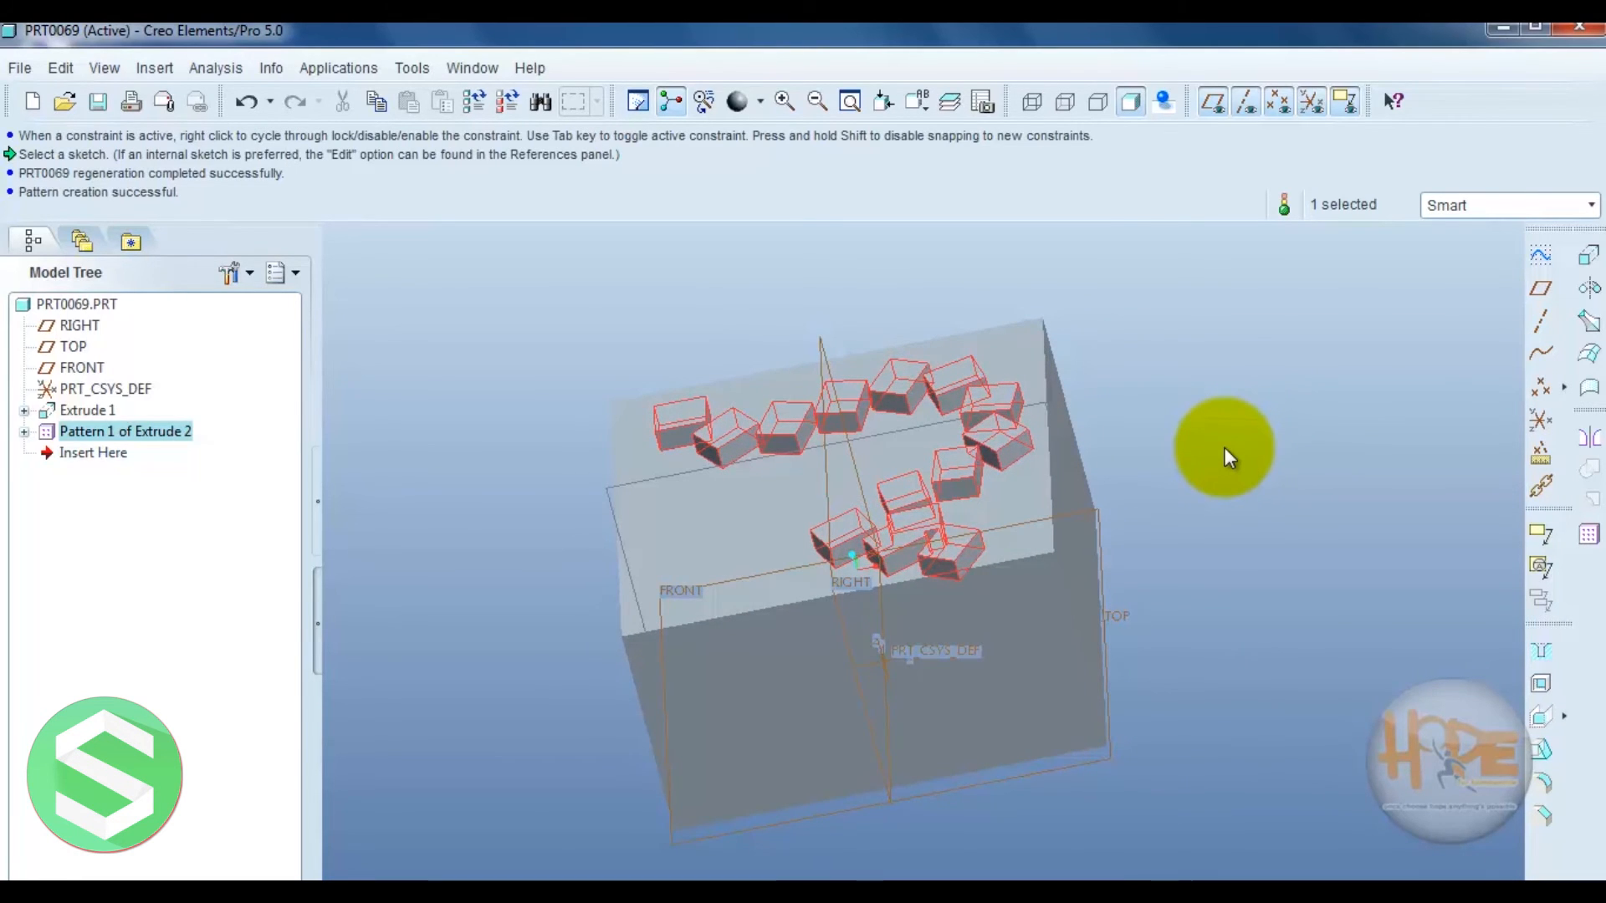
{"action": "scroll", "coordinate": [1009, 419], "scroll_direction": "up", "scroll_amount": 5}
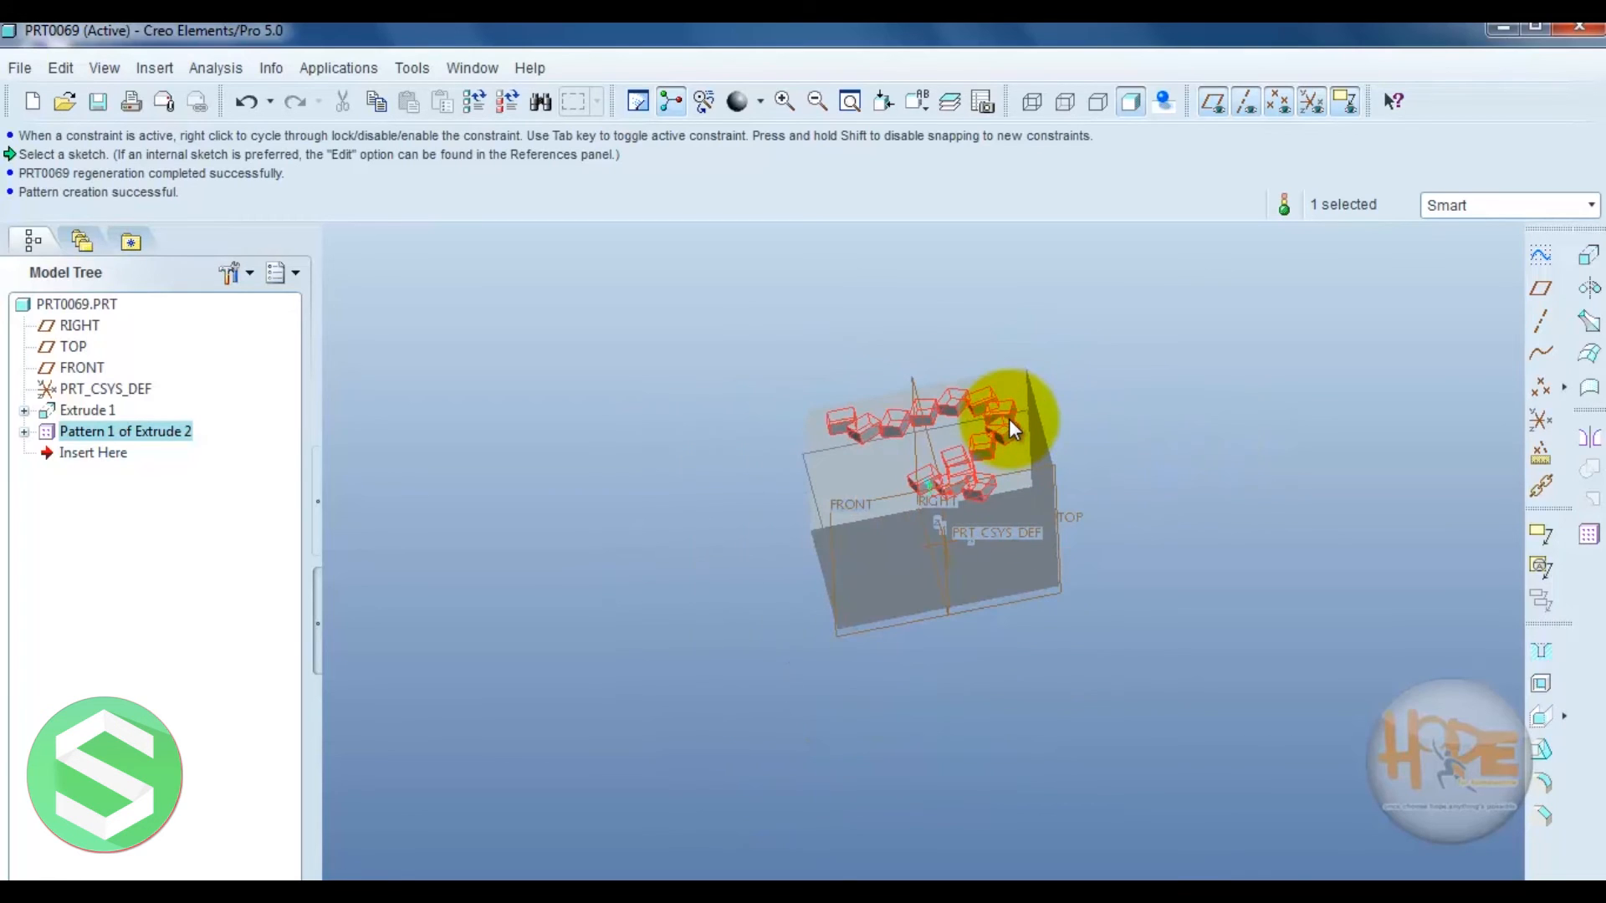
- Delete the block and its boss pattern, and open a new extrusion's sketch on the FRONT plane
{"action": "left_click_drag", "start_coordinate": [88, 452], "coordinate": [34, 402]}
{"action": "left_click", "coordinate": [1590, 322]}
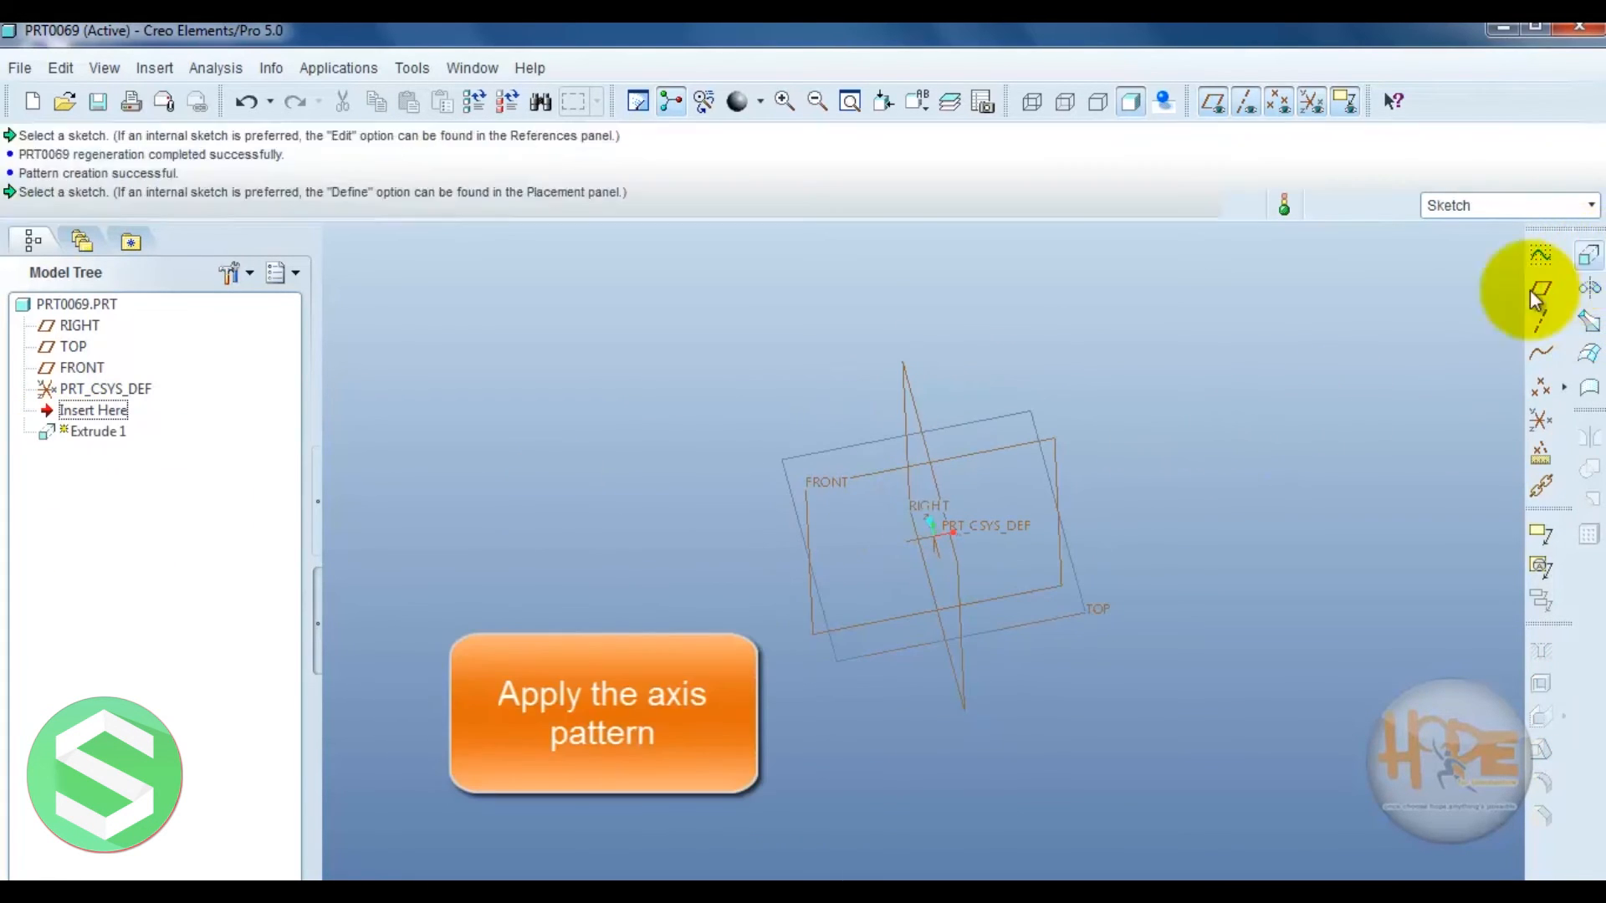
{"action": "left_click", "coordinate": [93, 204]}
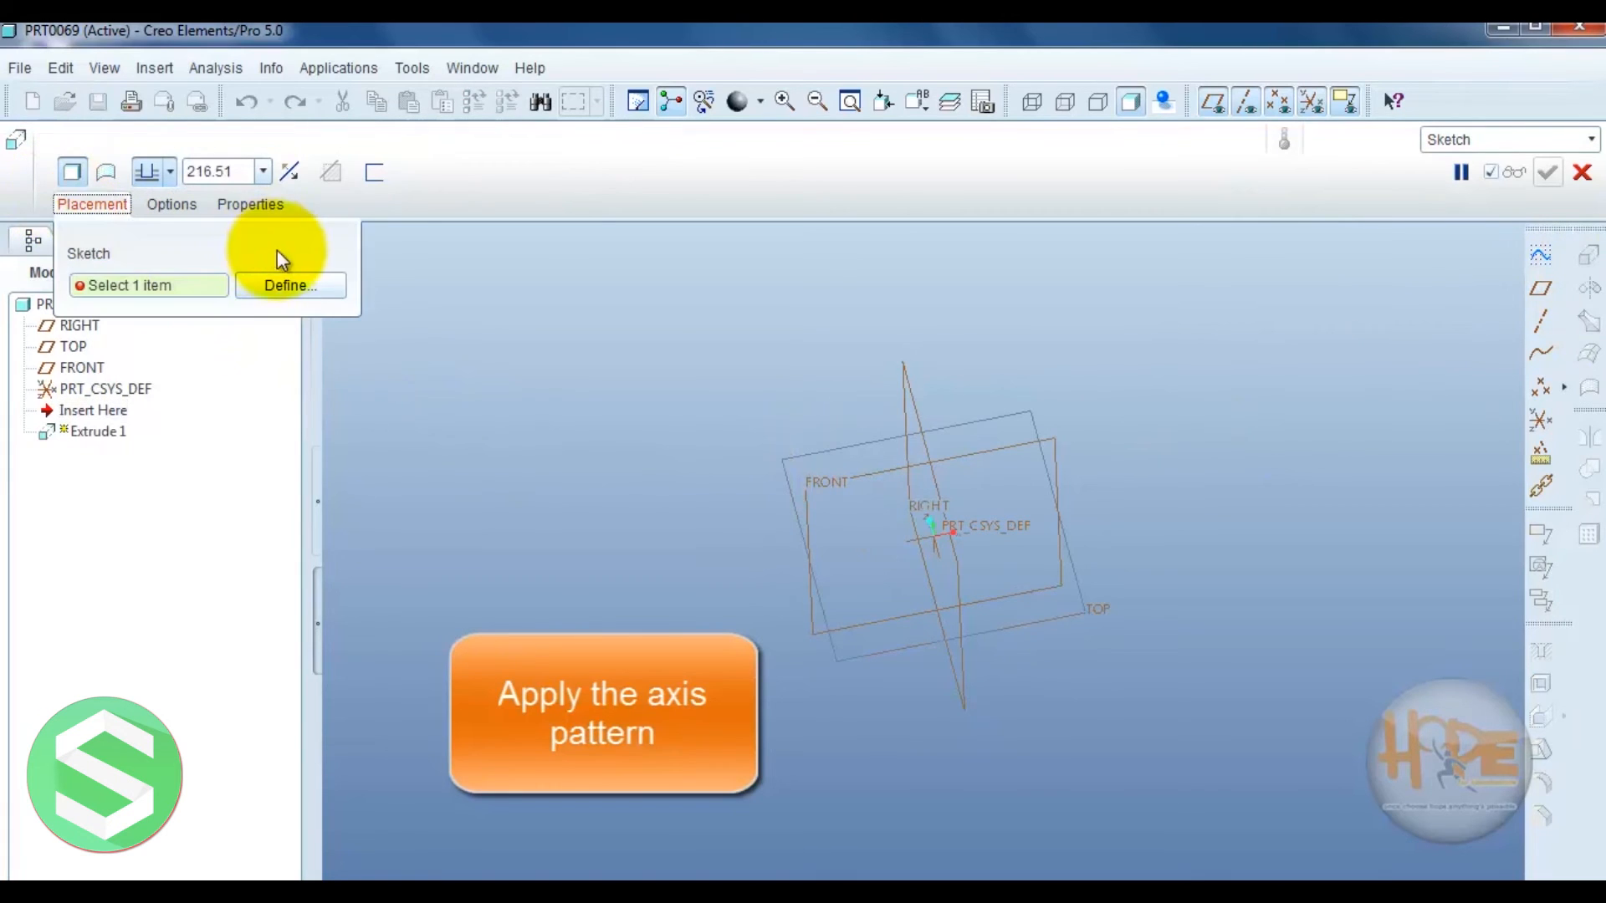
{"action": "left_click", "coordinate": [282, 283]}
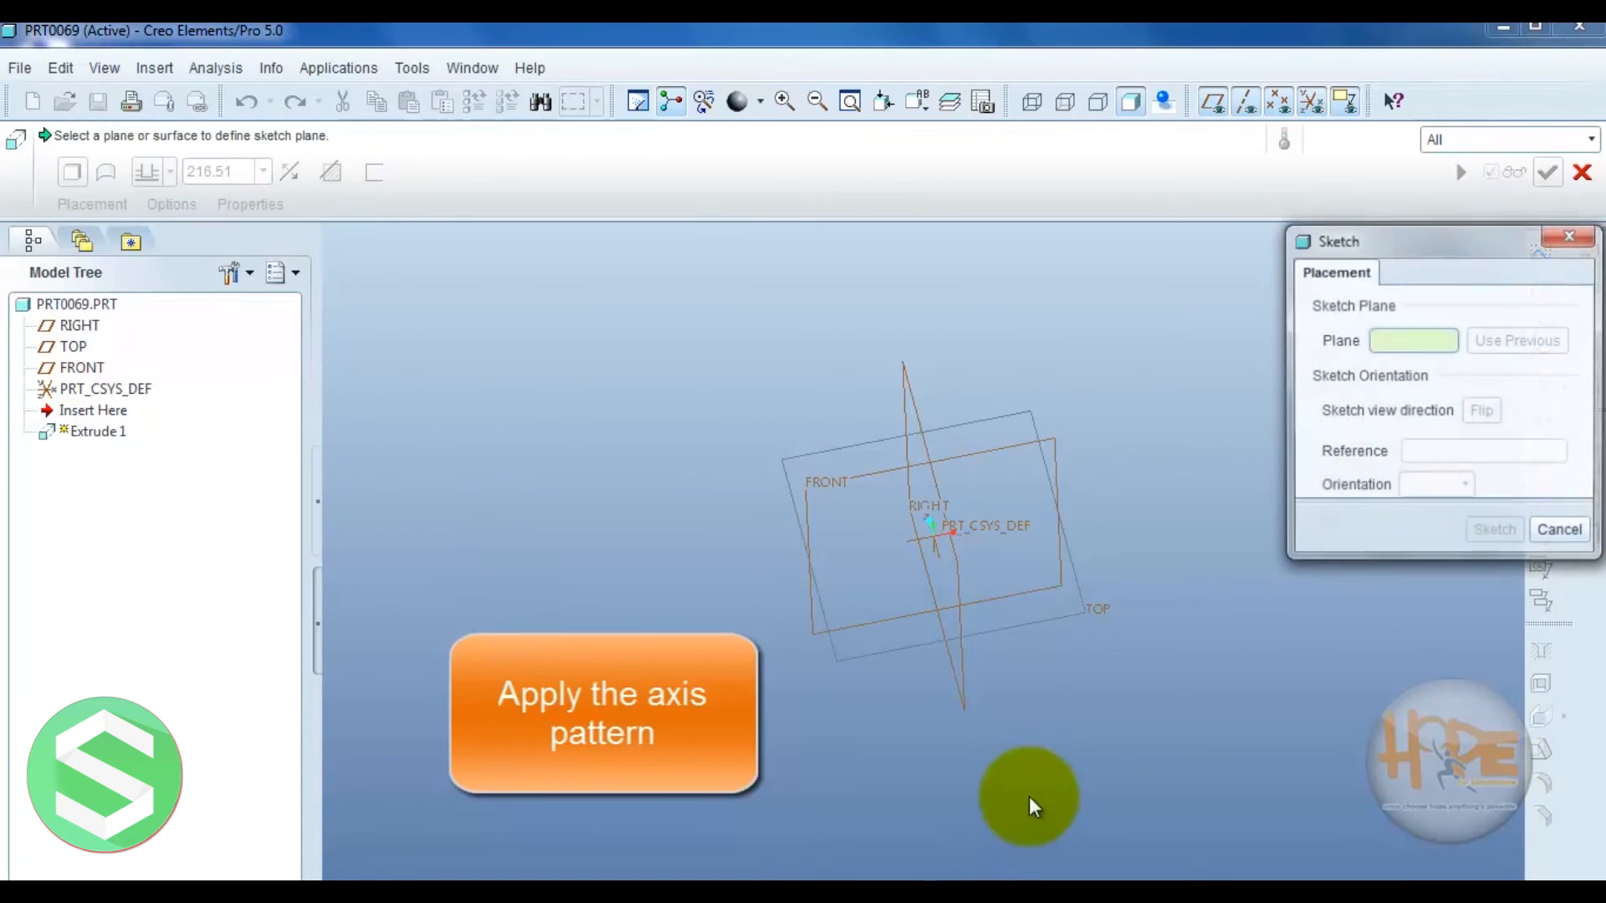
{"action": "left_click", "coordinate": [817, 491]}
{"action": "left_click", "coordinate": [1496, 533]}
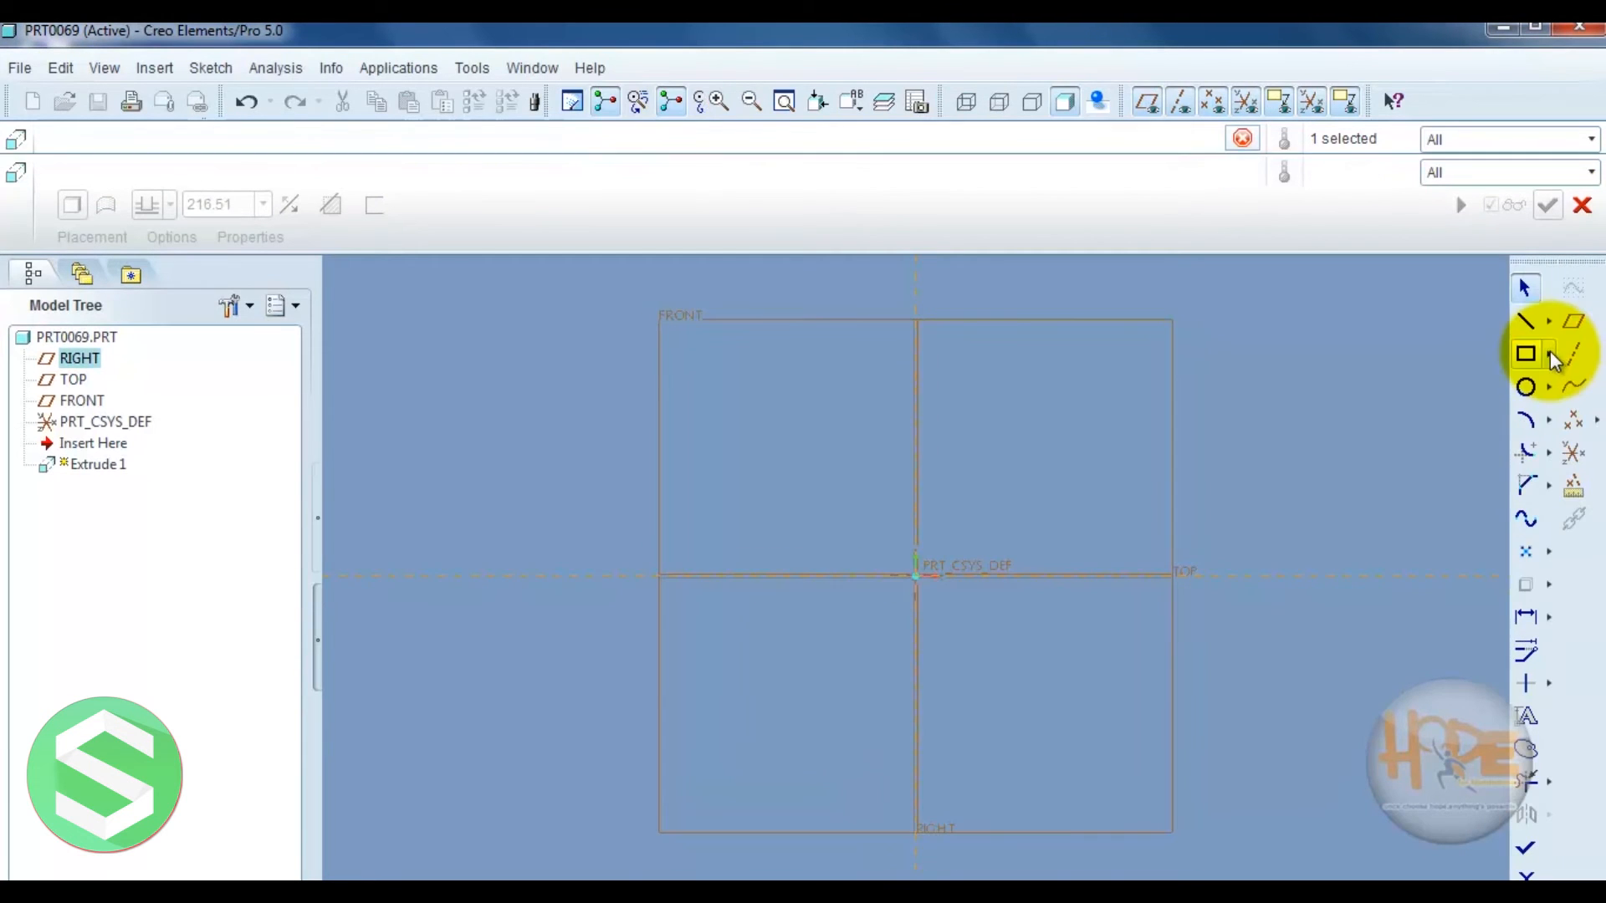
- Sketch a circle centred on the origin, about two thirds as wide as the FRONT plane outline, and finish the sketch
{"action": "left_click", "coordinate": [1526, 387]}
{"action": "left_click", "coordinate": [917, 576]}
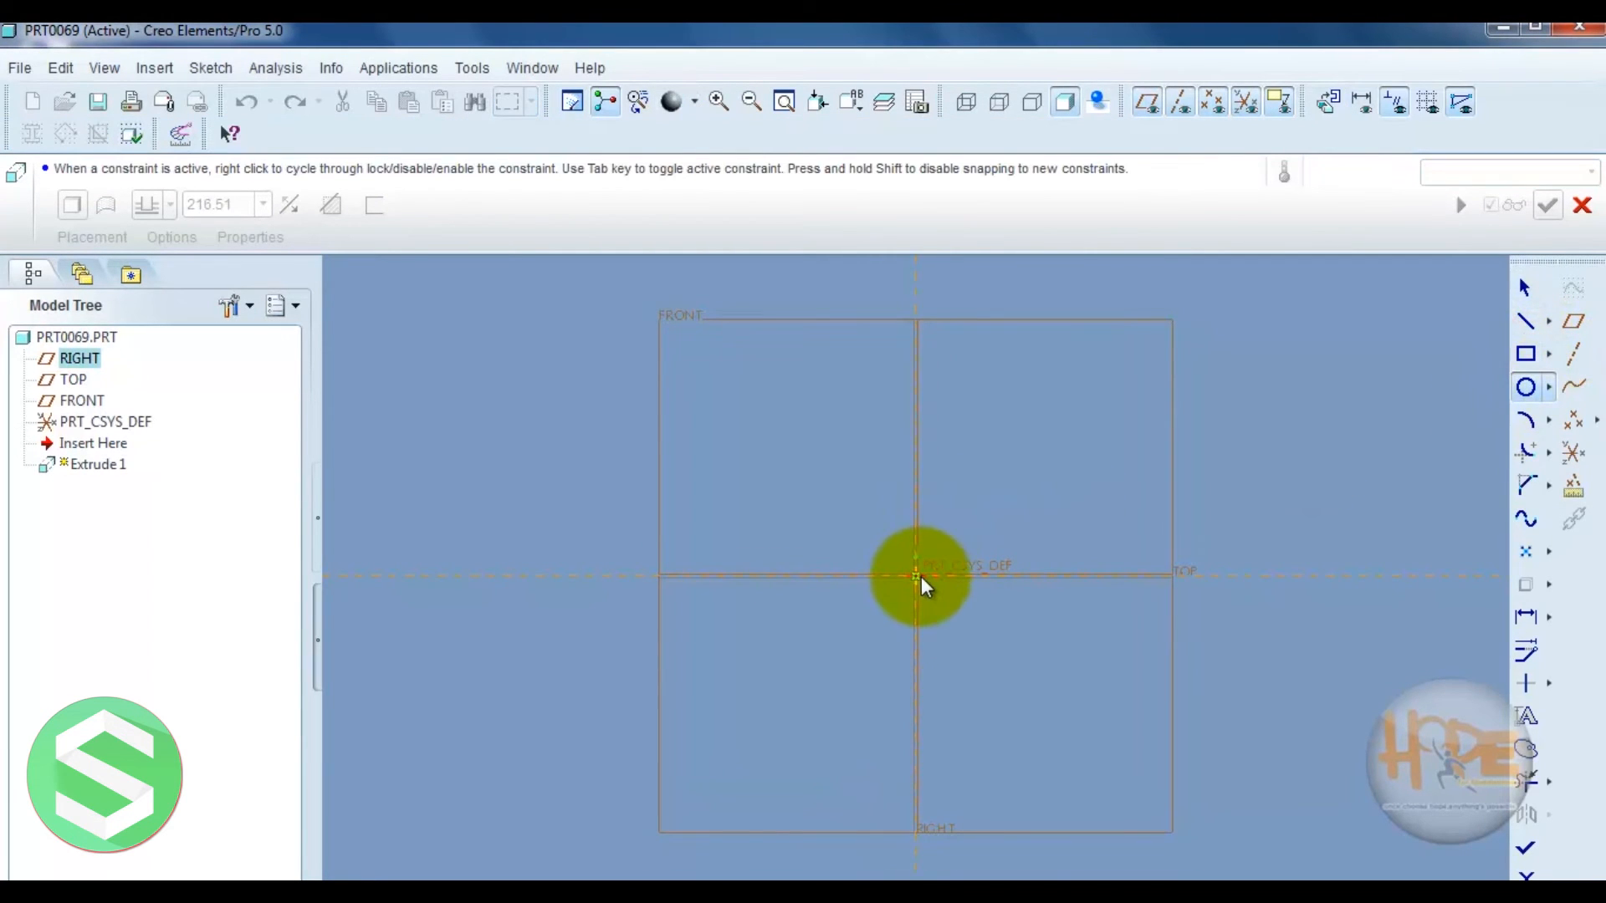
{"action": "left_click", "coordinate": [968, 424]}
{"action": "middle_click", "coordinate": [1014, 394]}
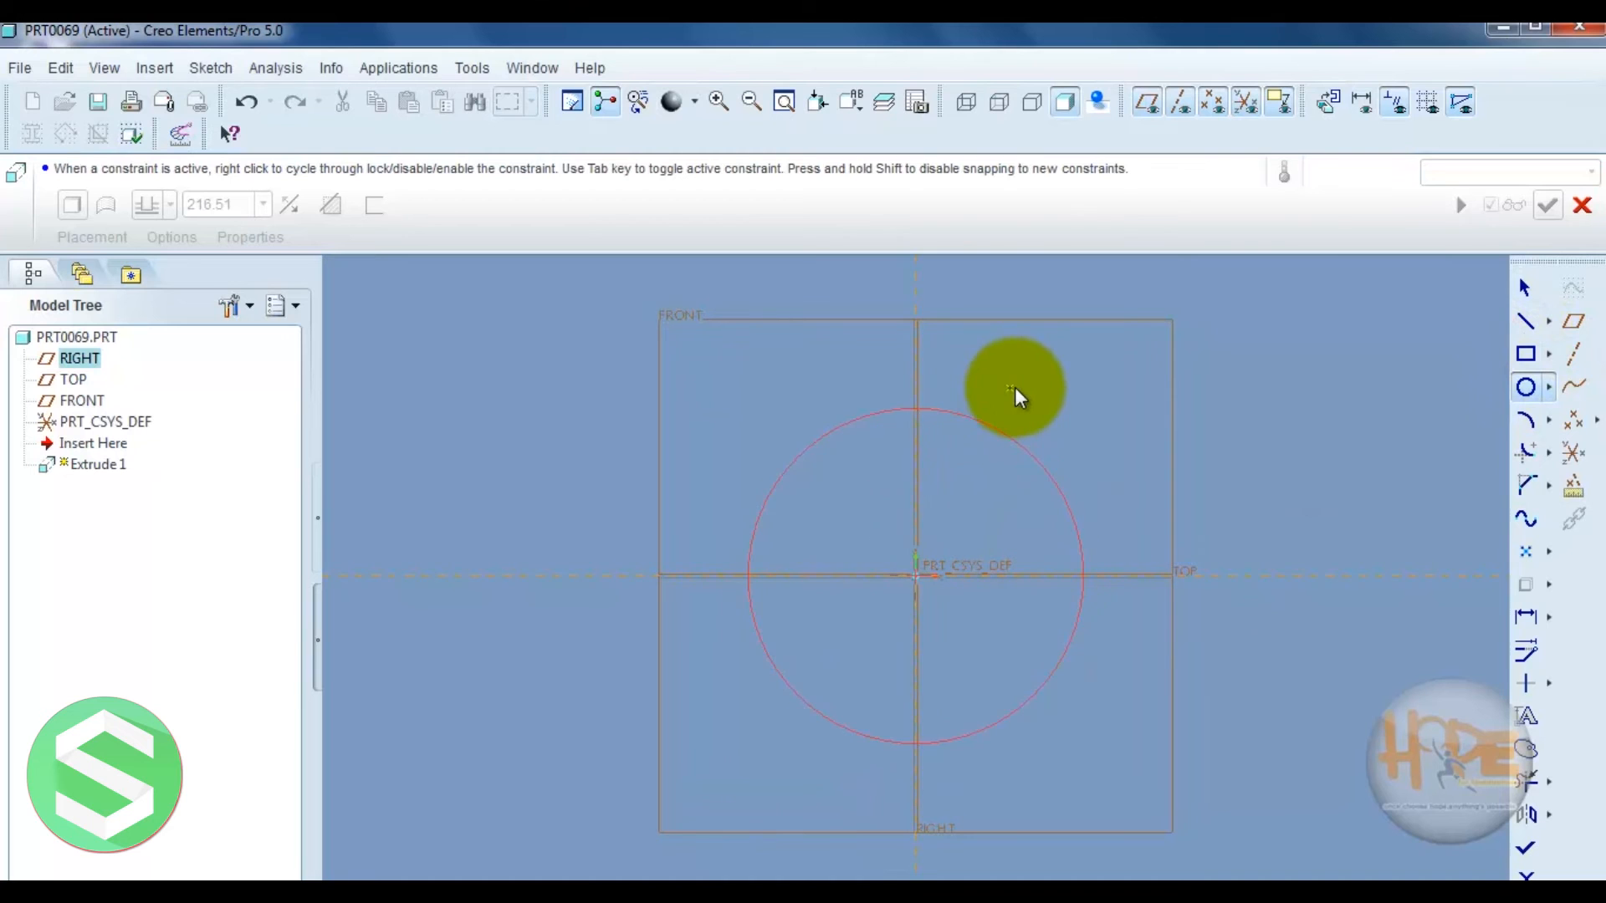
{"action": "left_click", "coordinate": [1526, 848]}
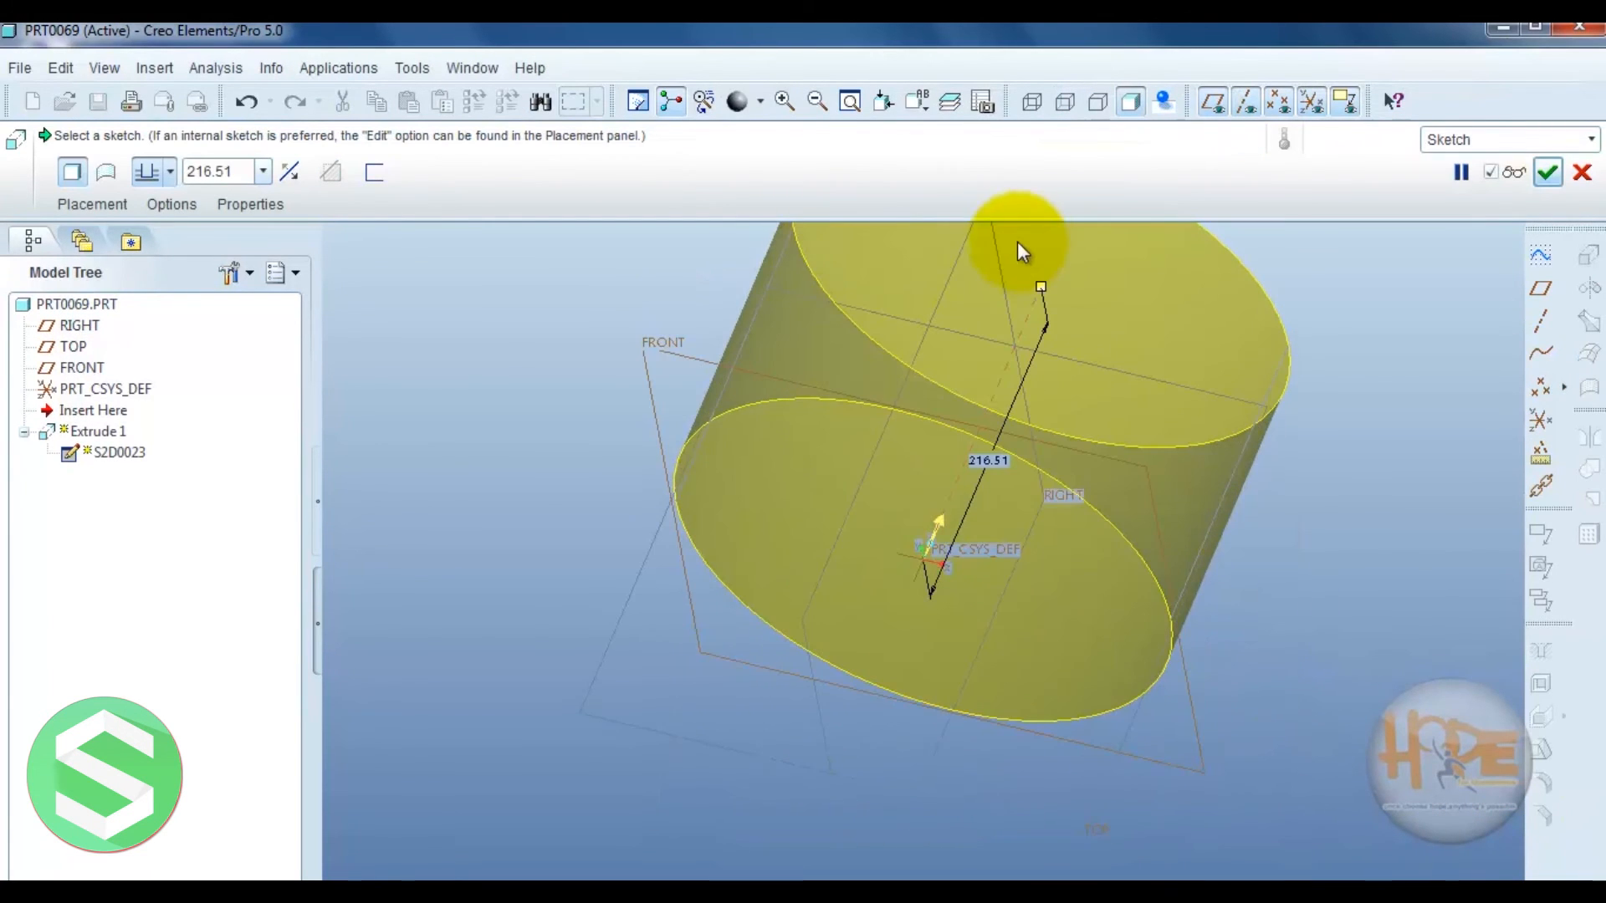
- Reduce the circle's extrusion depth to about 46 and complete the disc
{"action": "left_click_drag", "start_coordinate": [1034, 284], "coordinate": [958, 511]}
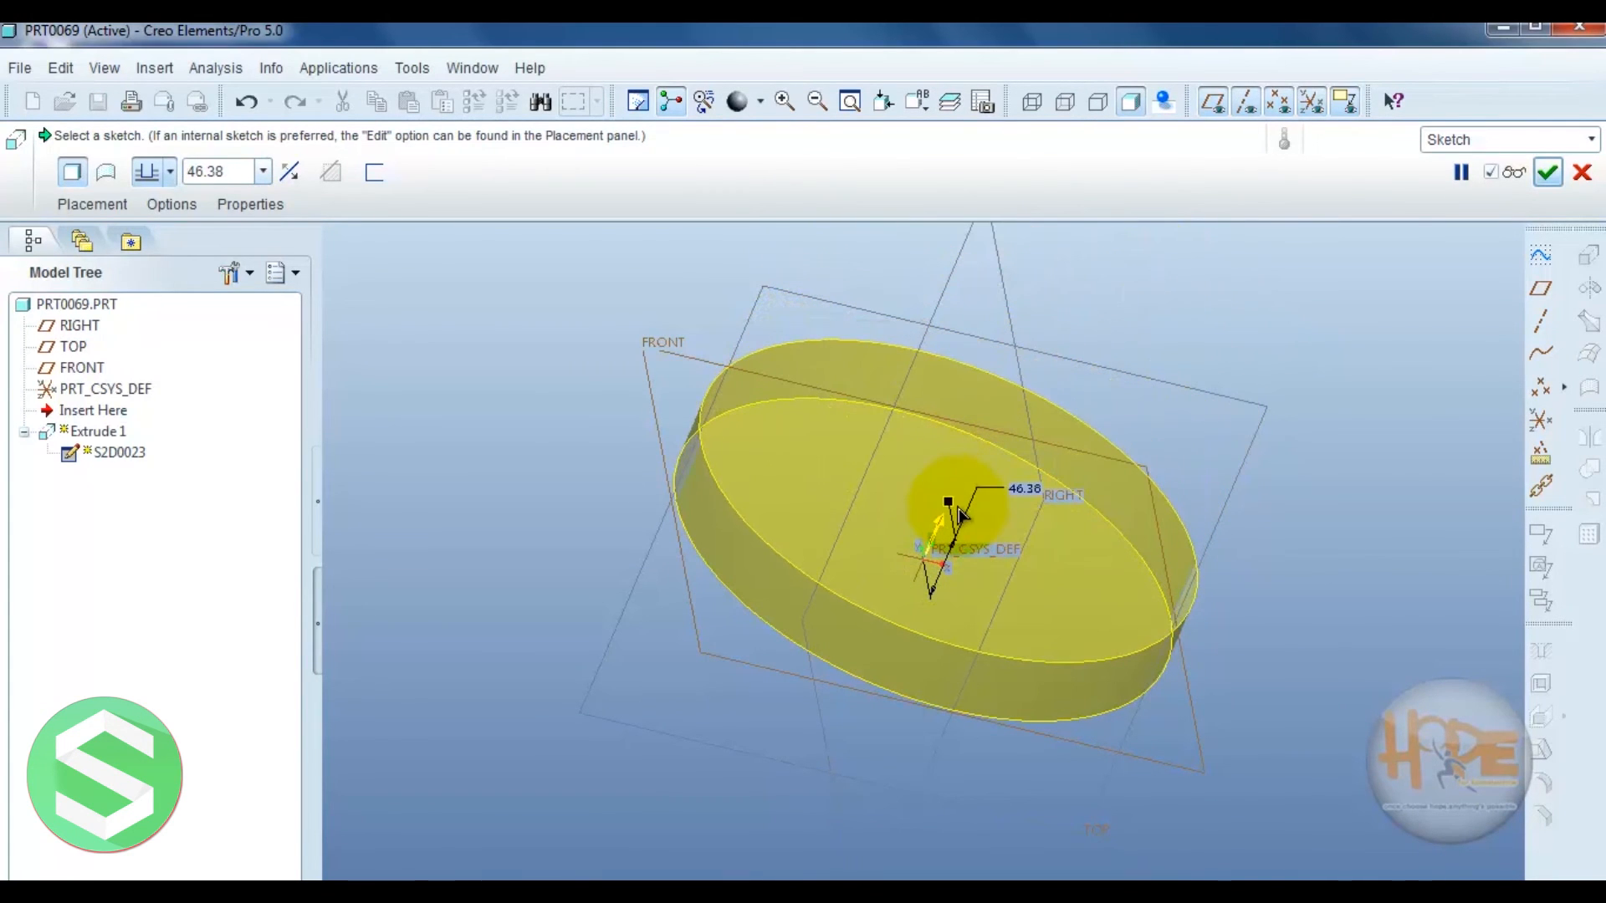
{"action": "middle_click", "coordinate": [1305, 314]}
{"action": "mouse_move", "coordinate": [1226, 431]}
{"action": "middle_mouse_down"}
{"action": "mouse_move", "coordinate": [1093, 513]}
{"action": "mouse_move", "coordinate": [1218, 430]}
{"action": "middle_mouse_up"}
{"action": "scroll", "coordinate": [1230, 410], "scroll_direction": "up", "scroll_amount": 3}
{"action": "key", "text": "ctrl+d"}
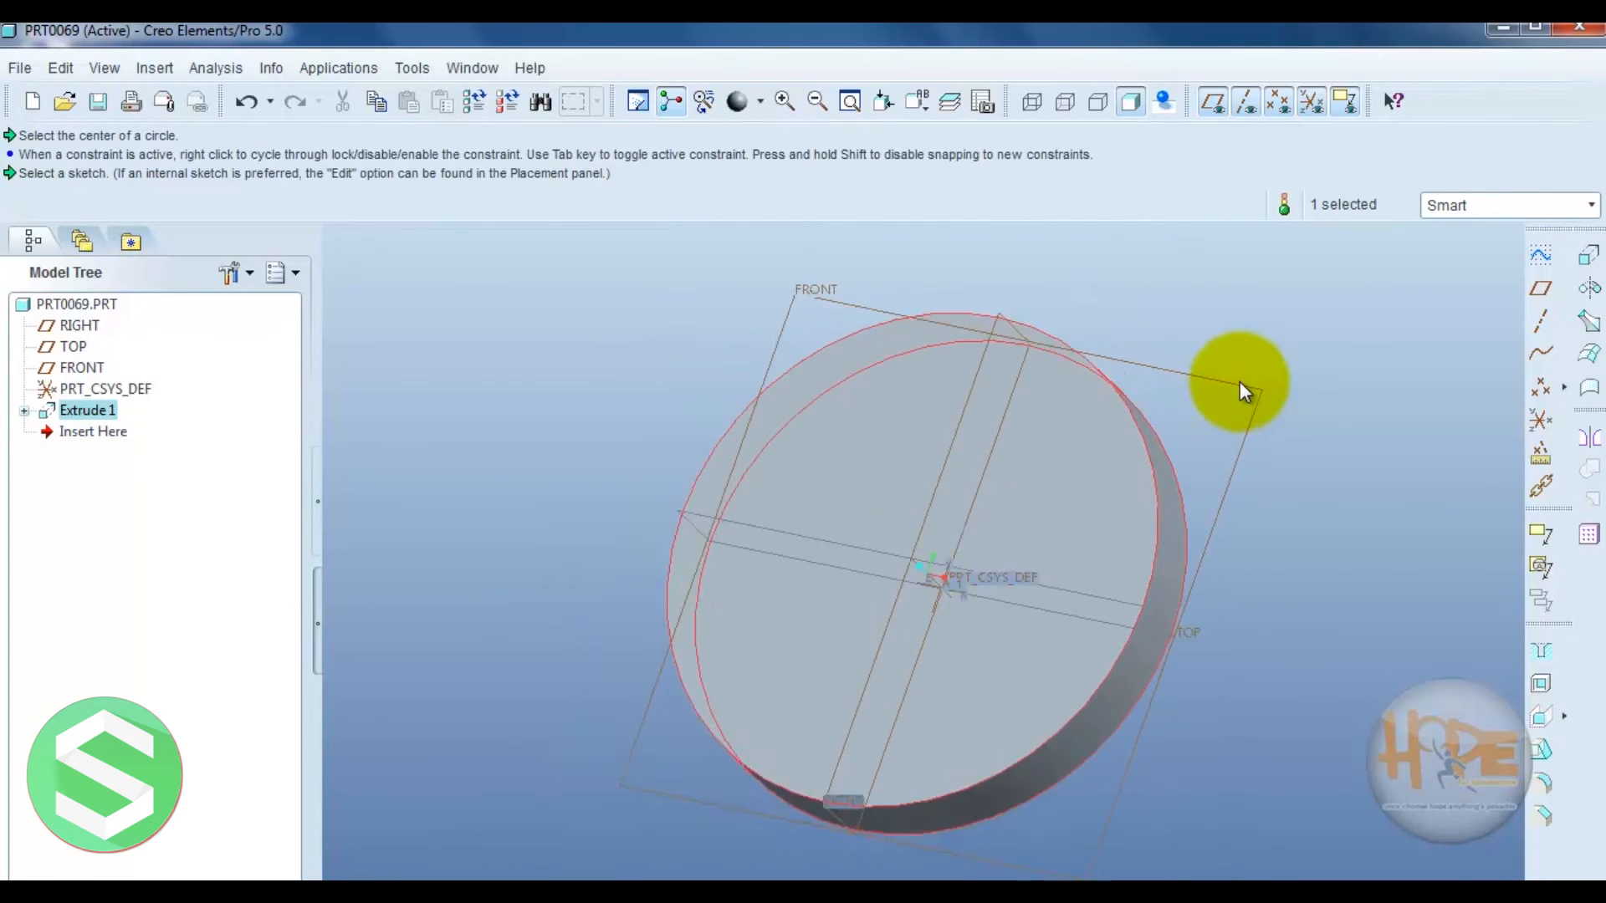
{"action": "left_click", "coordinate": [1261, 369]}
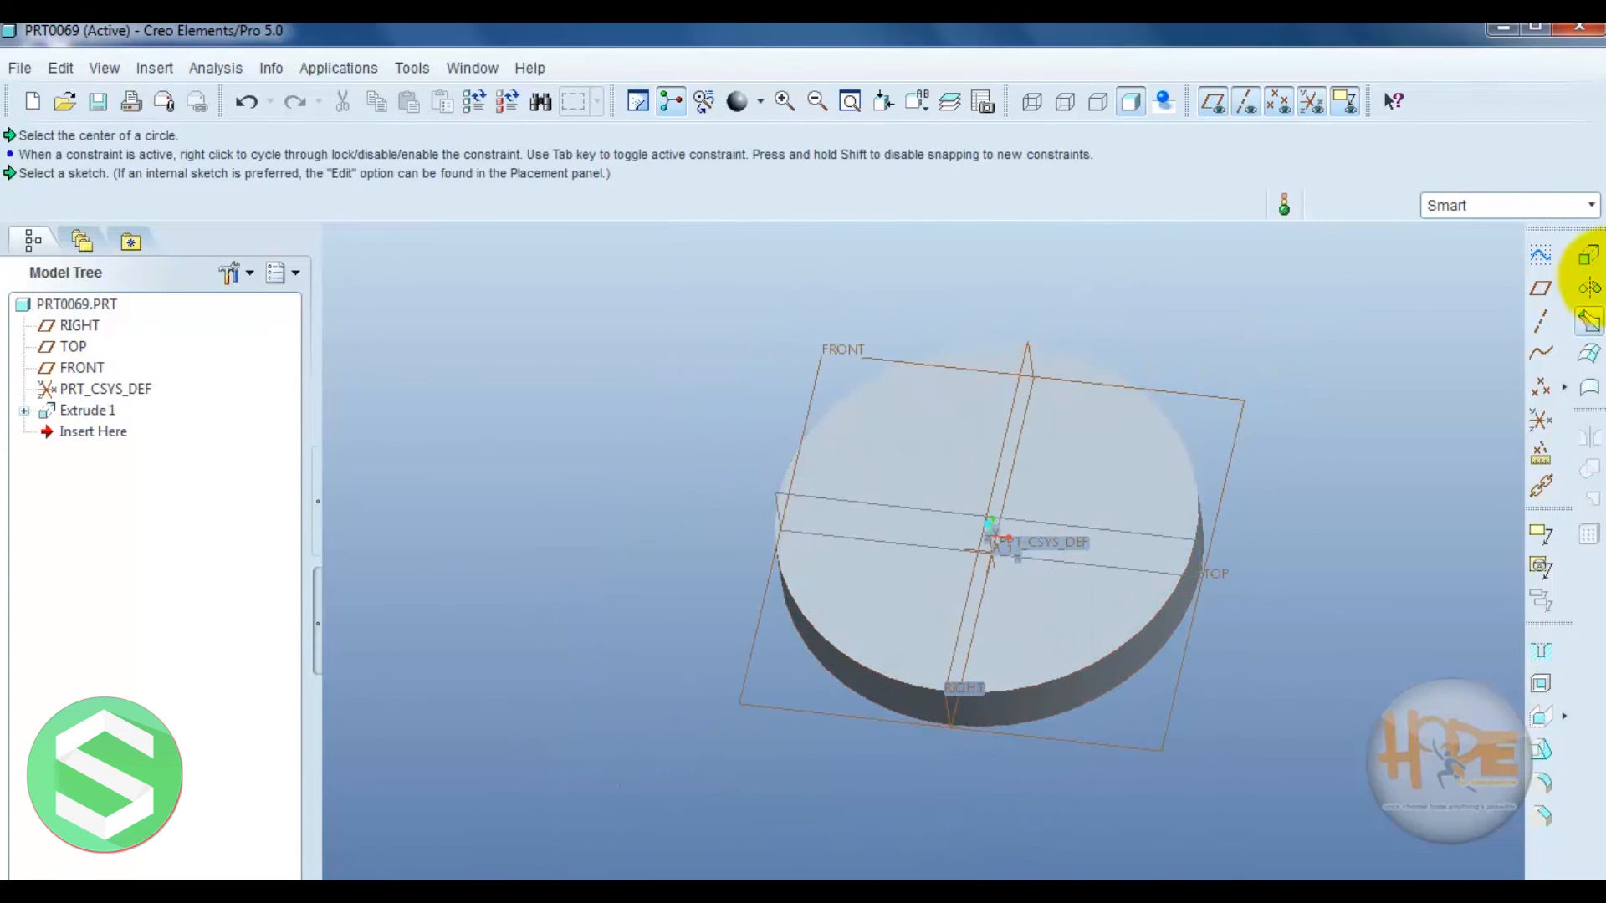
- Start an extrusion that removes material and open its sketch on the disc's top face, with RIGHT as the right-facing reference
{"action": "left_click", "coordinate": [1588, 255]}
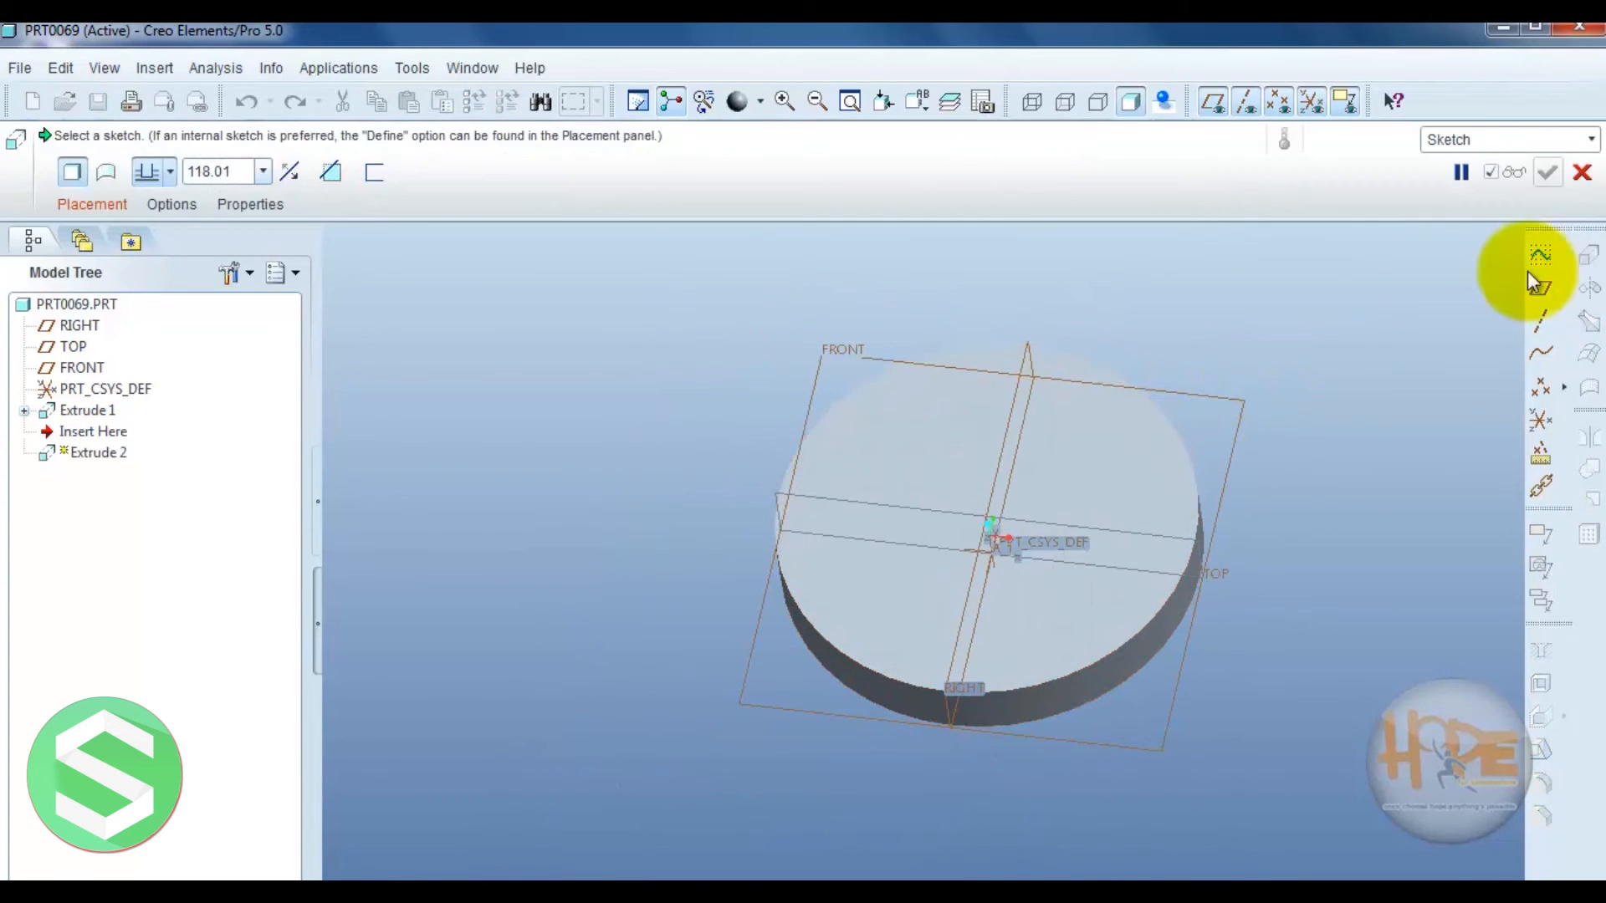
{"action": "left_click", "coordinate": [124, 204]}
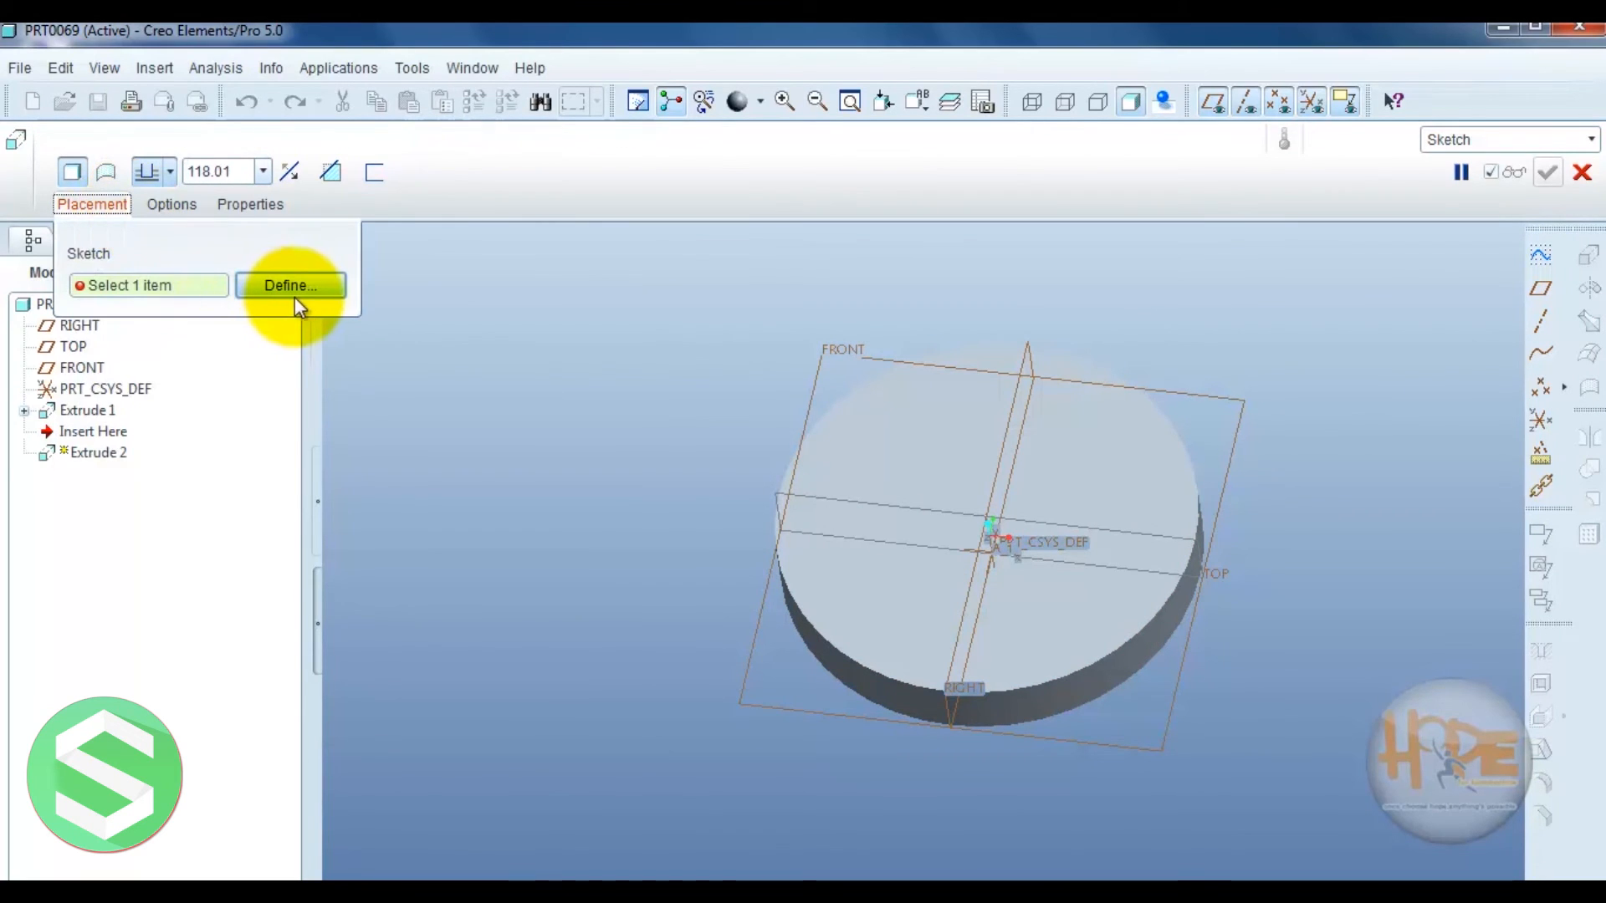
{"action": "left_click", "coordinate": [333, 172]}
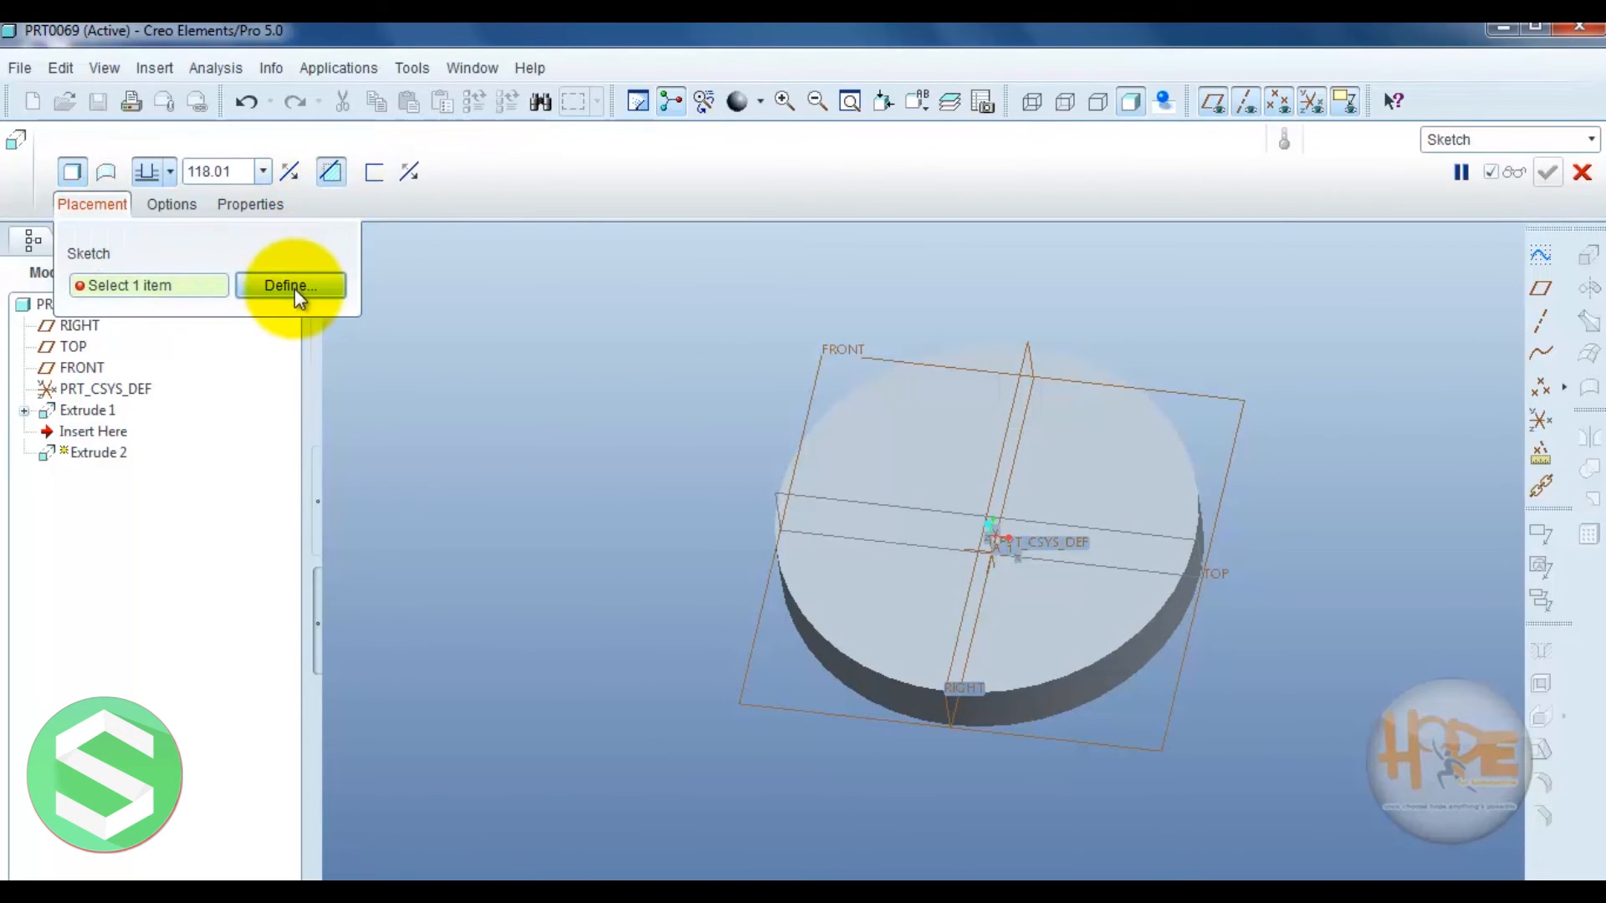
{"action": "left_click", "coordinate": [295, 287]}
{"action": "scroll", "coordinate": [944, 399], "scroll_direction": "up", "scroll_amount": 3}
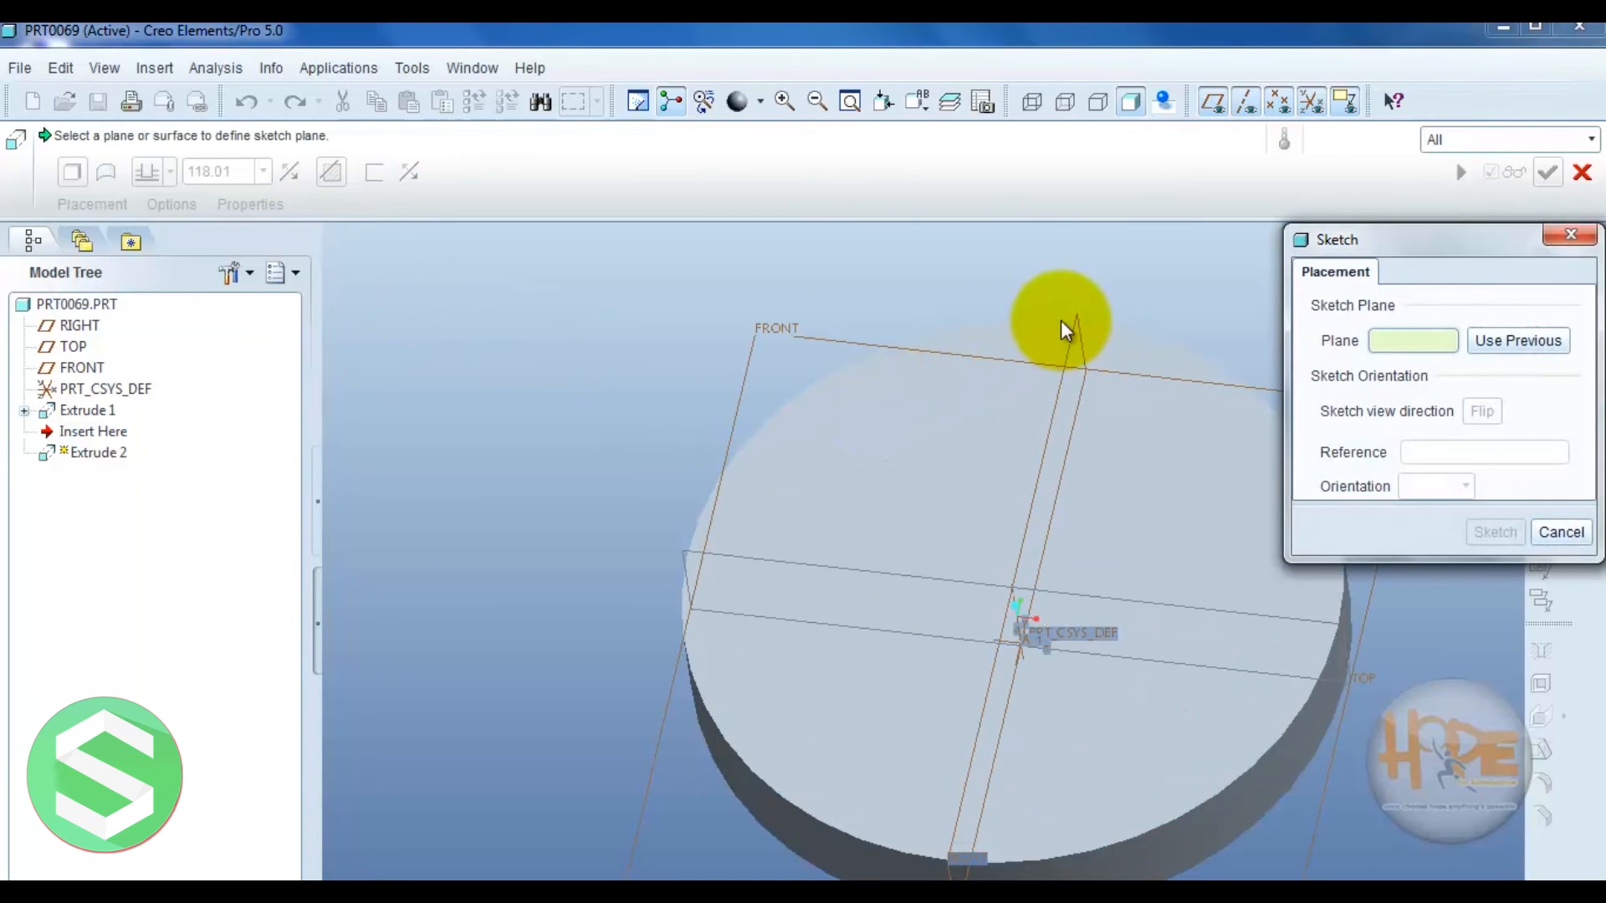
{"action": "left_click", "coordinate": [908, 501]}
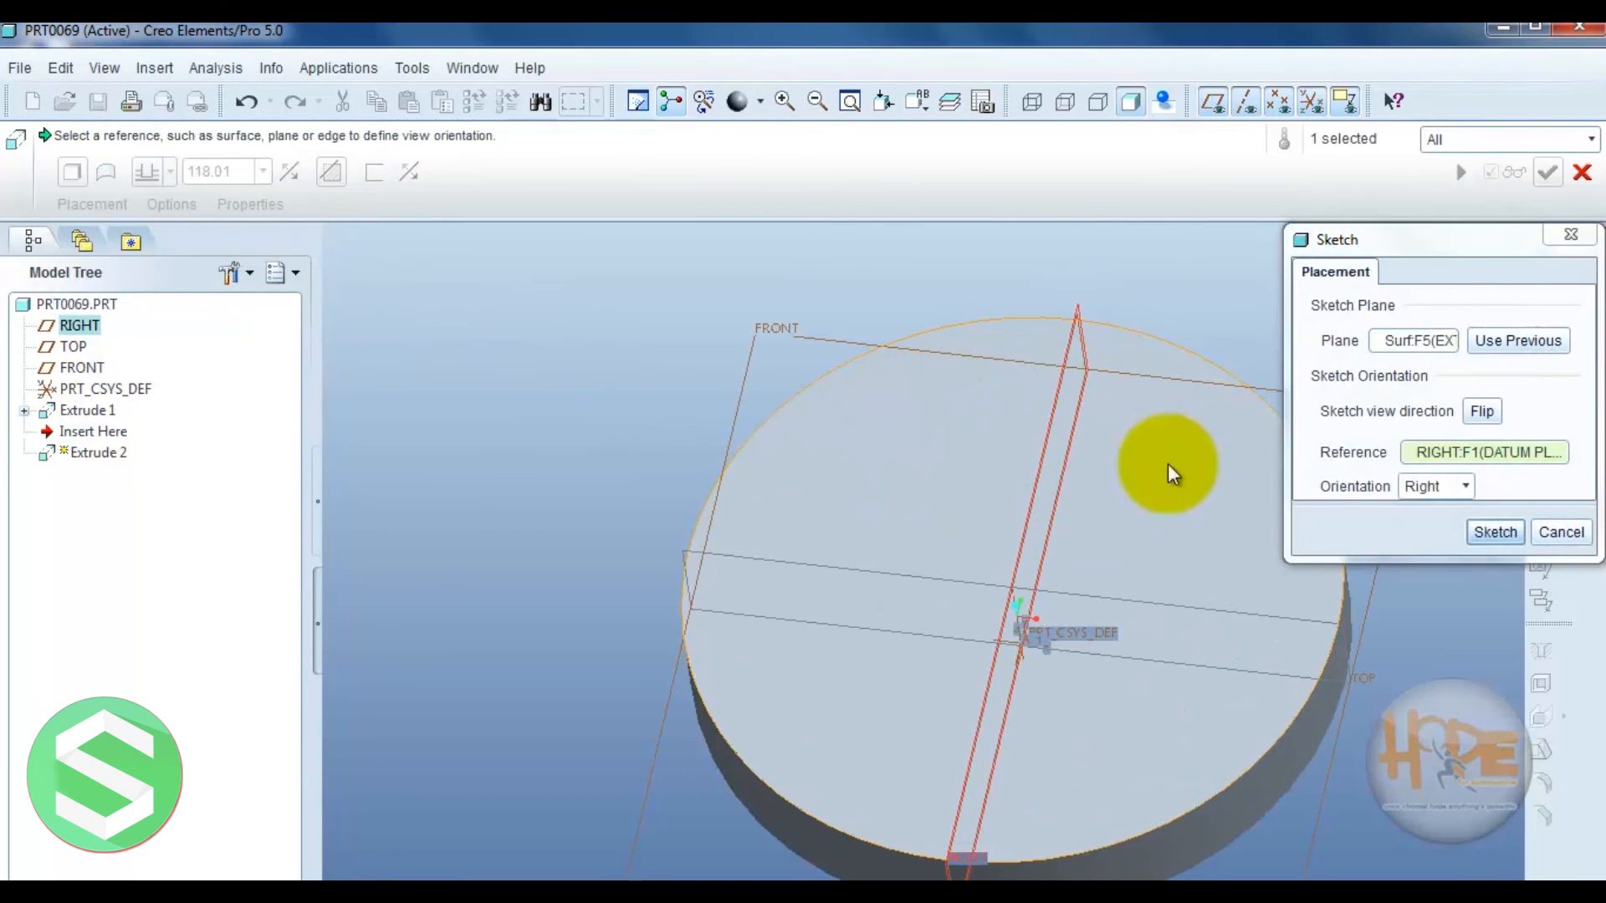
{"action": "left_click", "coordinate": [1493, 532]}
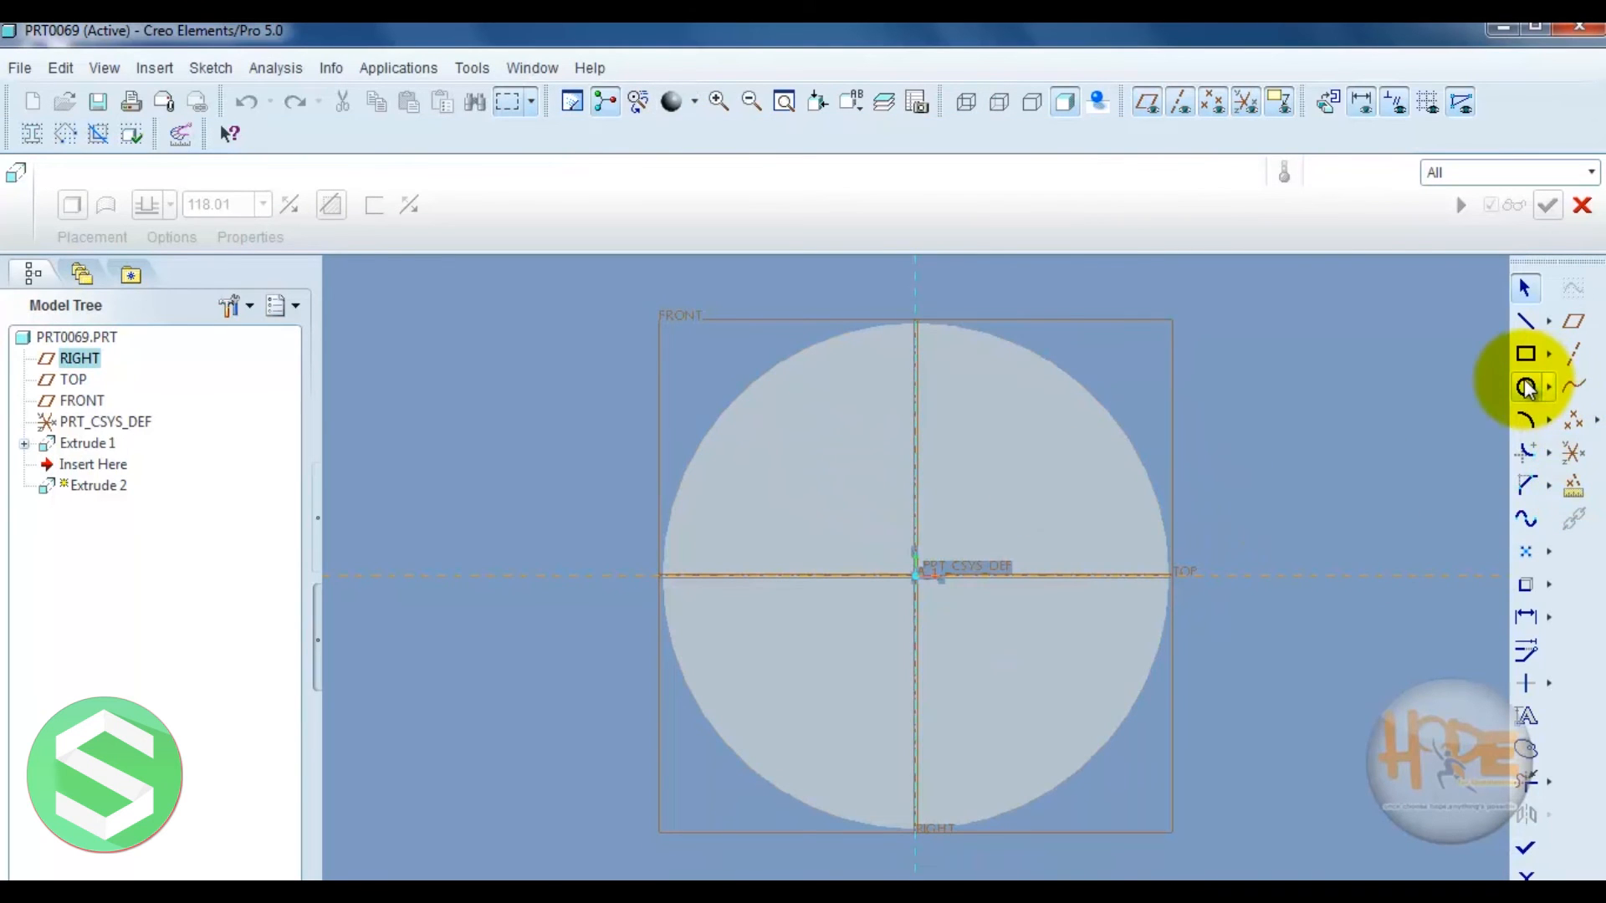
- Sketch a circle about 36 in diameter, about 85 right of and 93 above the disc's centre, and finish the sketch
{"action": "left_click", "coordinate": [1525, 387]}
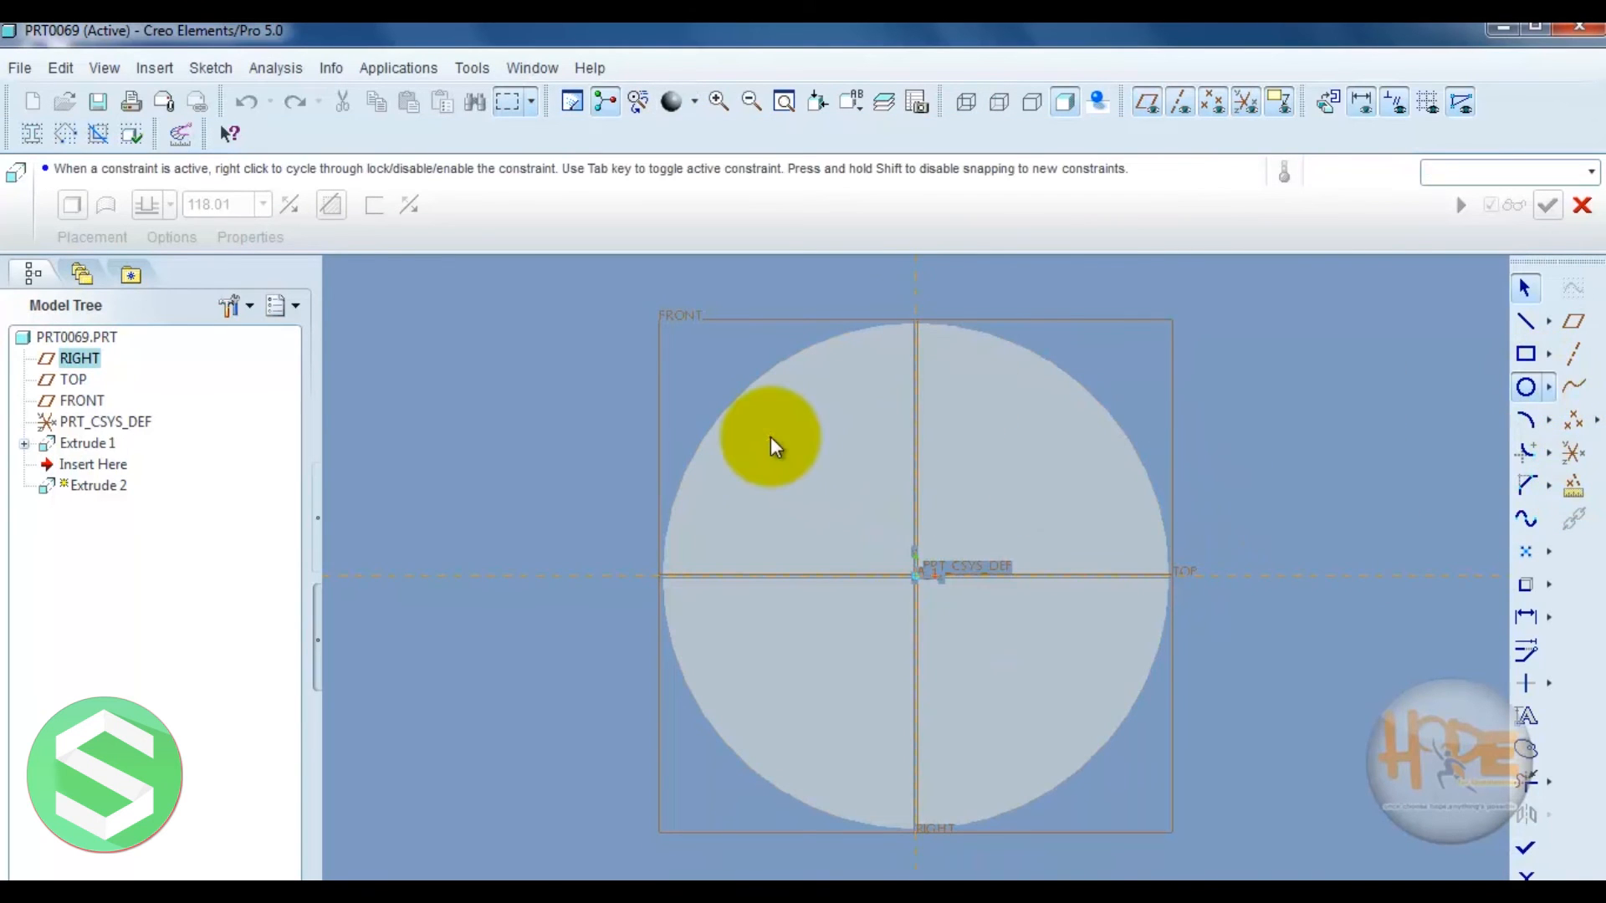
{"action": "left_click", "coordinate": [1045, 434]}
{"action": "left_click", "coordinate": [1054, 408]}
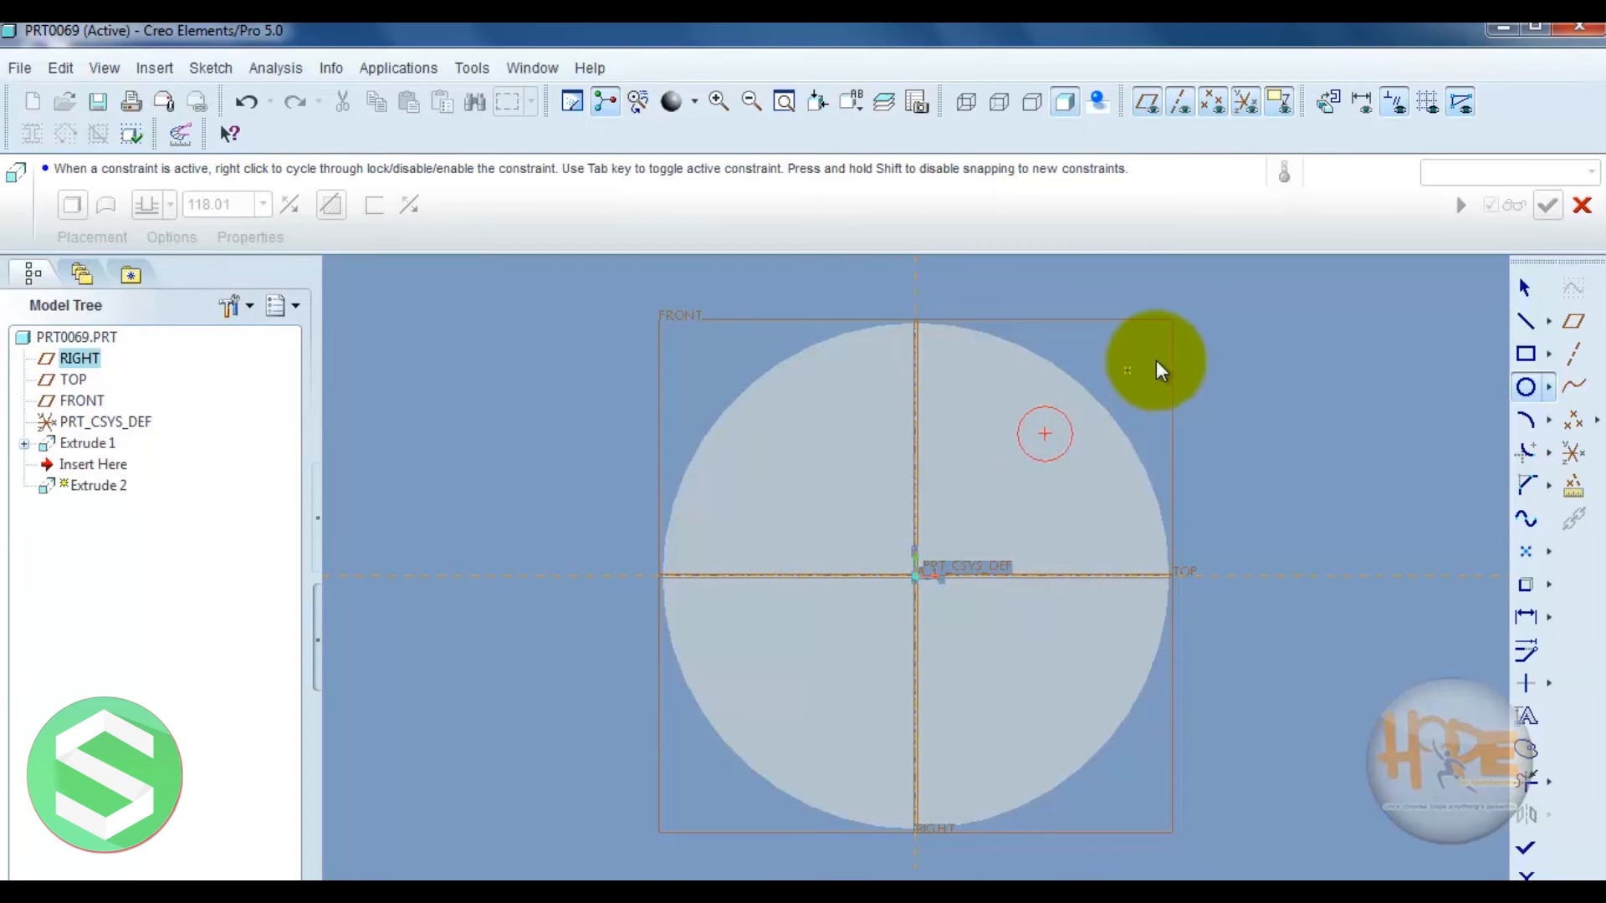
{"action": "middle_click", "coordinate": [1158, 361]}
{"action": "left_click", "coordinate": [1526, 847]}
- Complete the circular cut through the disc at its preset depth and clear the selection
{"action": "middle_click_drag", "start_coordinate": [1326, 745], "coordinate": [1295, 639]}
{"action": "middle_click", "coordinate": [1293, 527]}
{"action": "middle_click_drag", "start_coordinate": [1288, 518], "coordinate": [1231, 438]}
{"action": "scroll", "coordinate": [1231, 438], "scroll_direction": "up", "scroll_amount": 2}
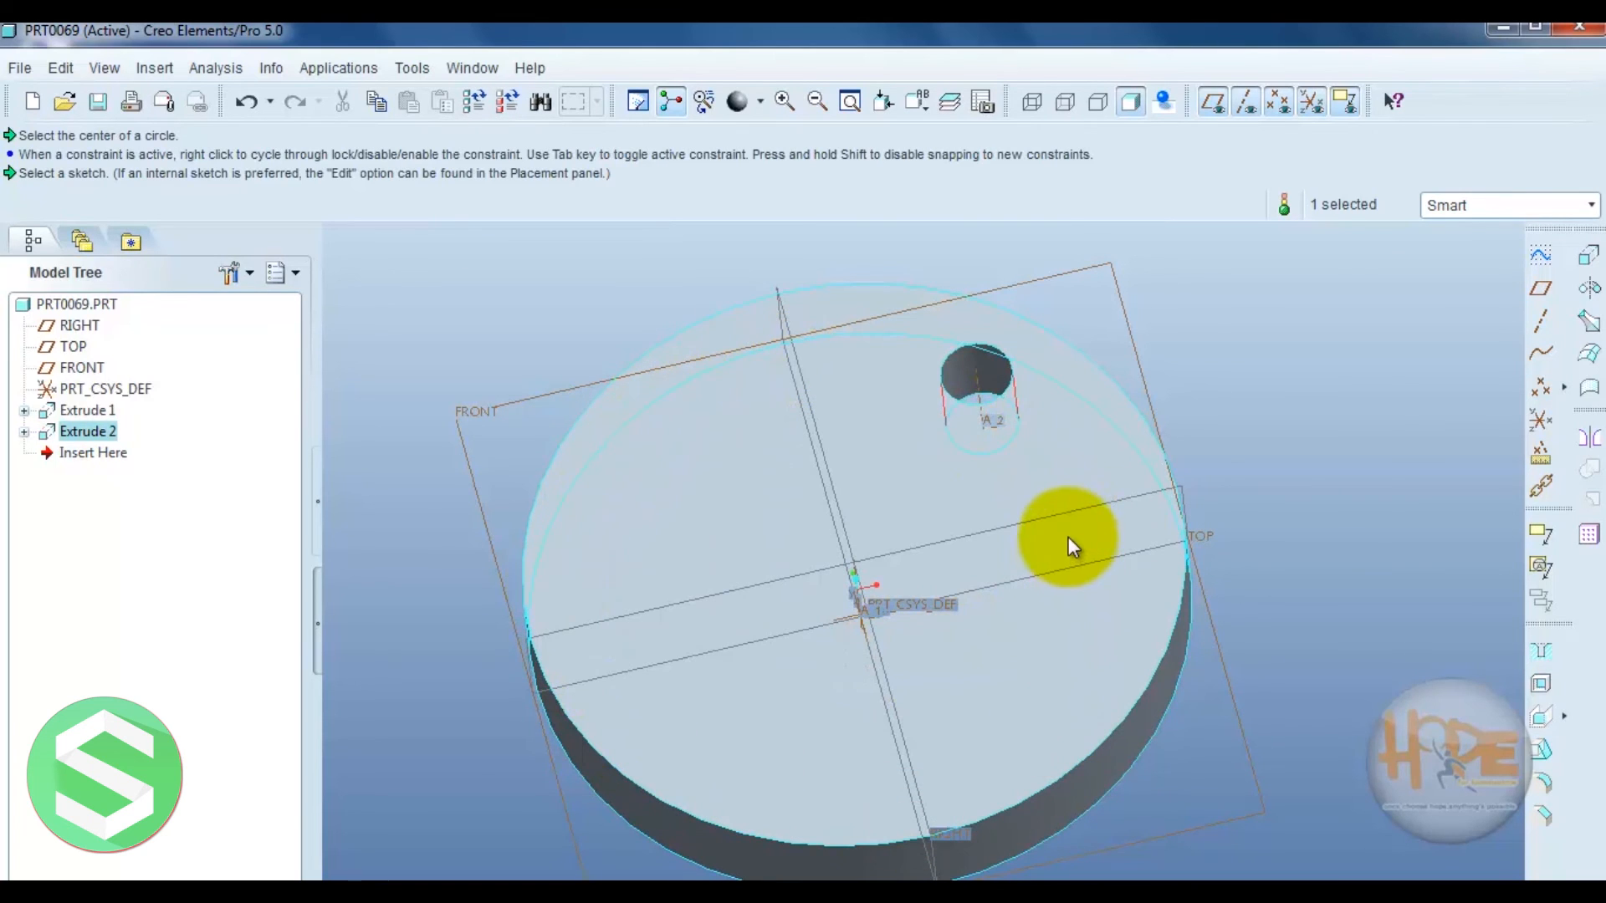
{"action": "left_click", "coordinate": [1351, 403]}
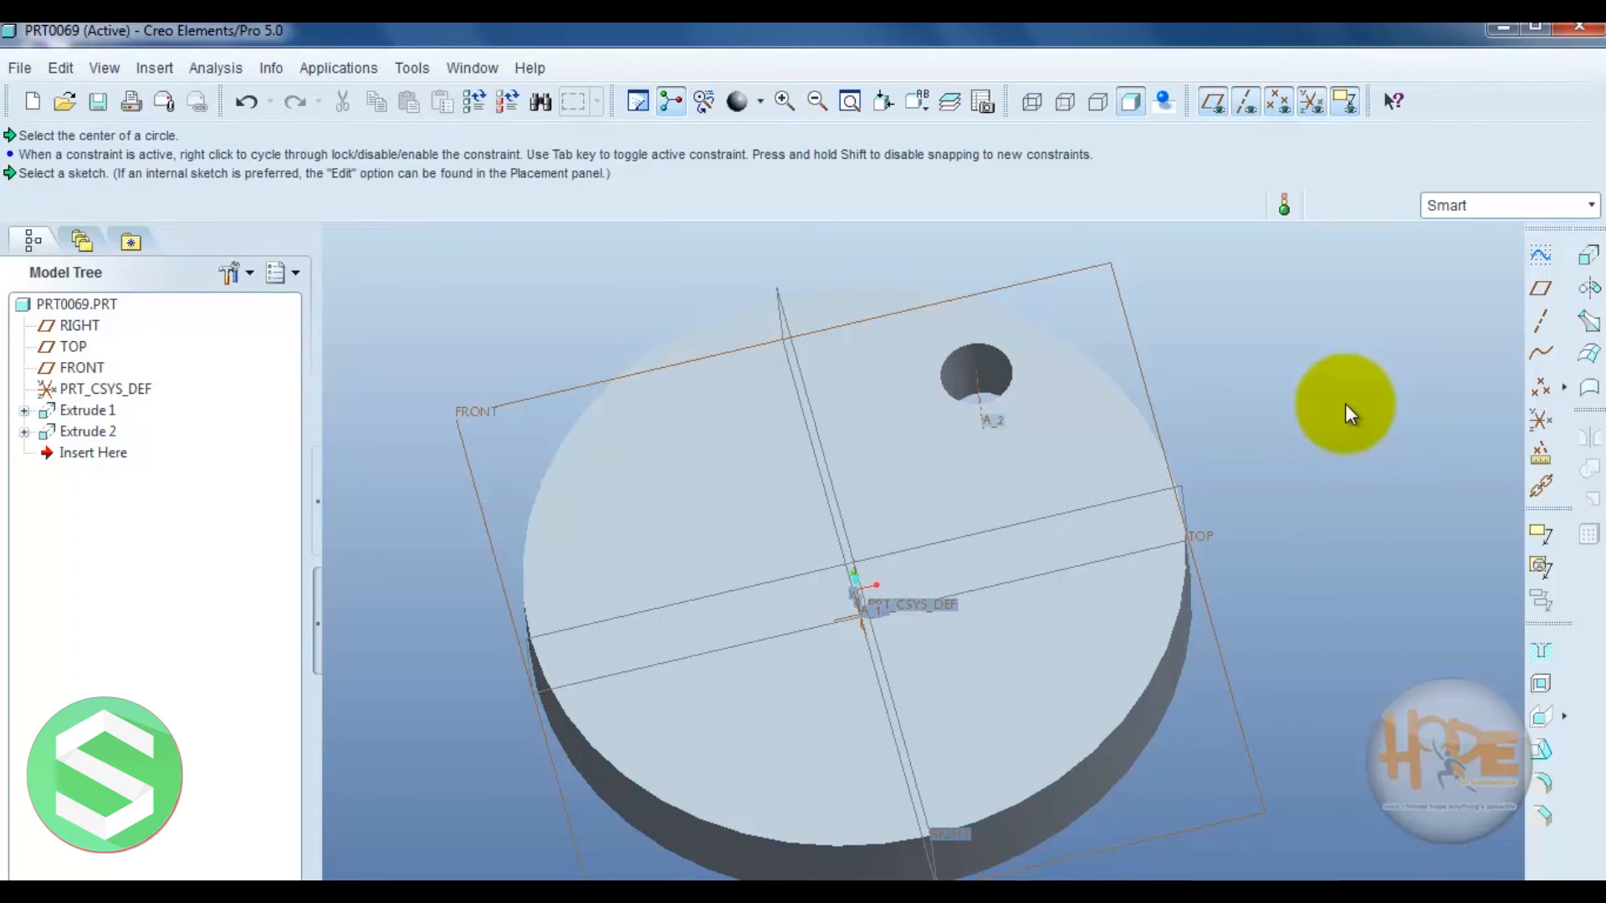
- Start an axis pattern of the circular cut, using the disc's central axis A_1 as the pattern centre
{"action": "left_click", "coordinate": [966, 364]}
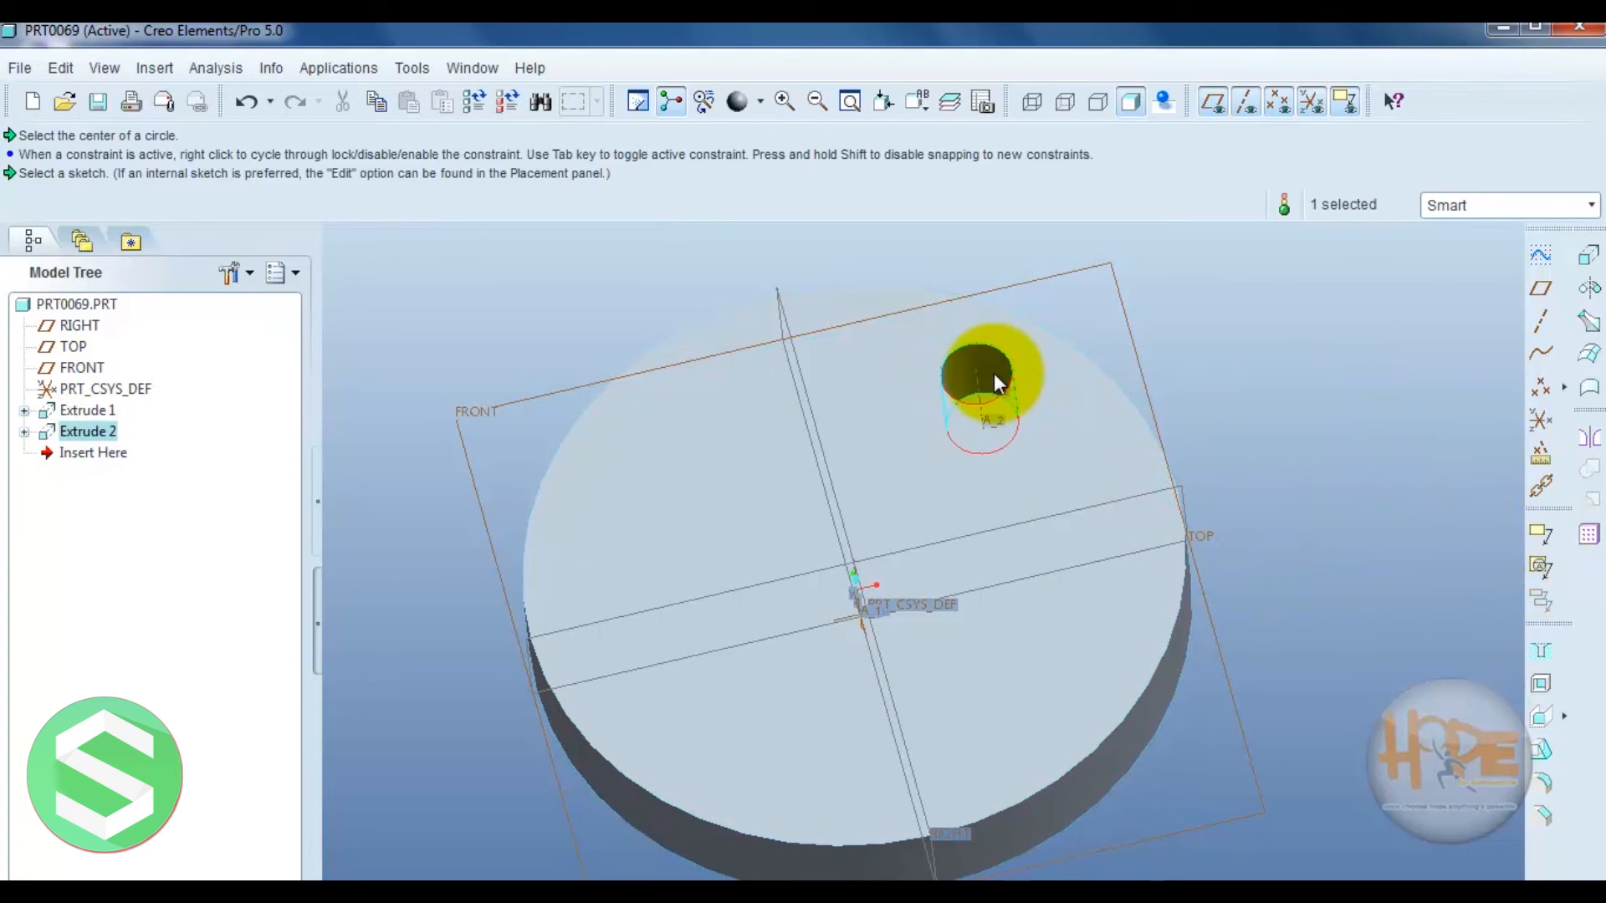
{"action": "left_click", "coordinate": [1589, 535]}
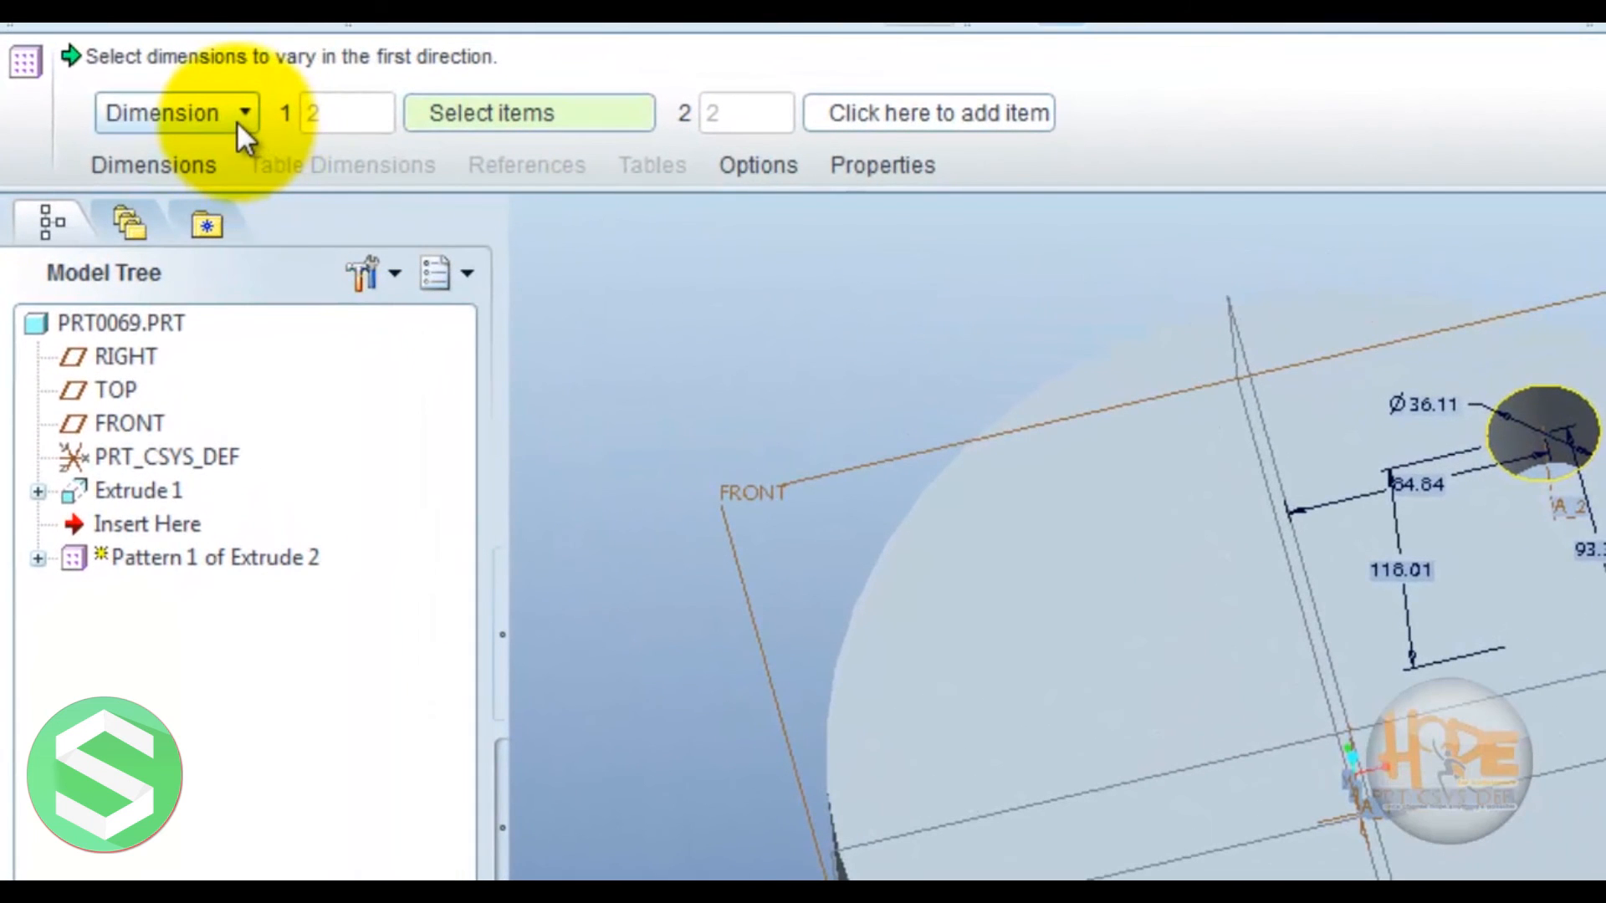
{"action": "left_click", "coordinate": [237, 121]}
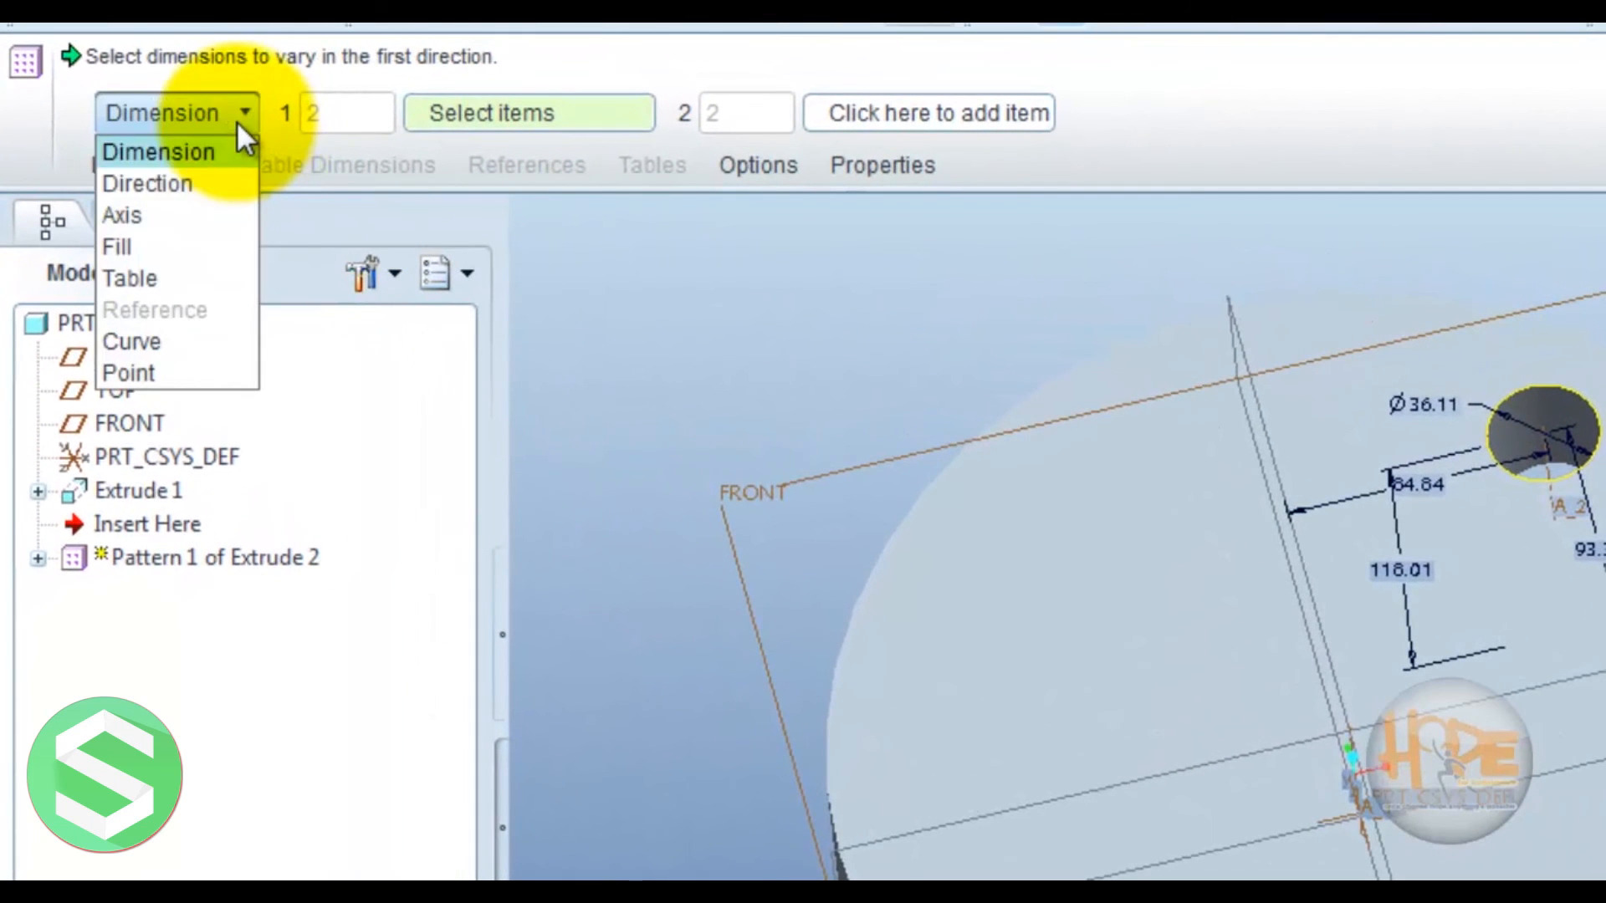
{"action": "left_click", "coordinate": [233, 224]}
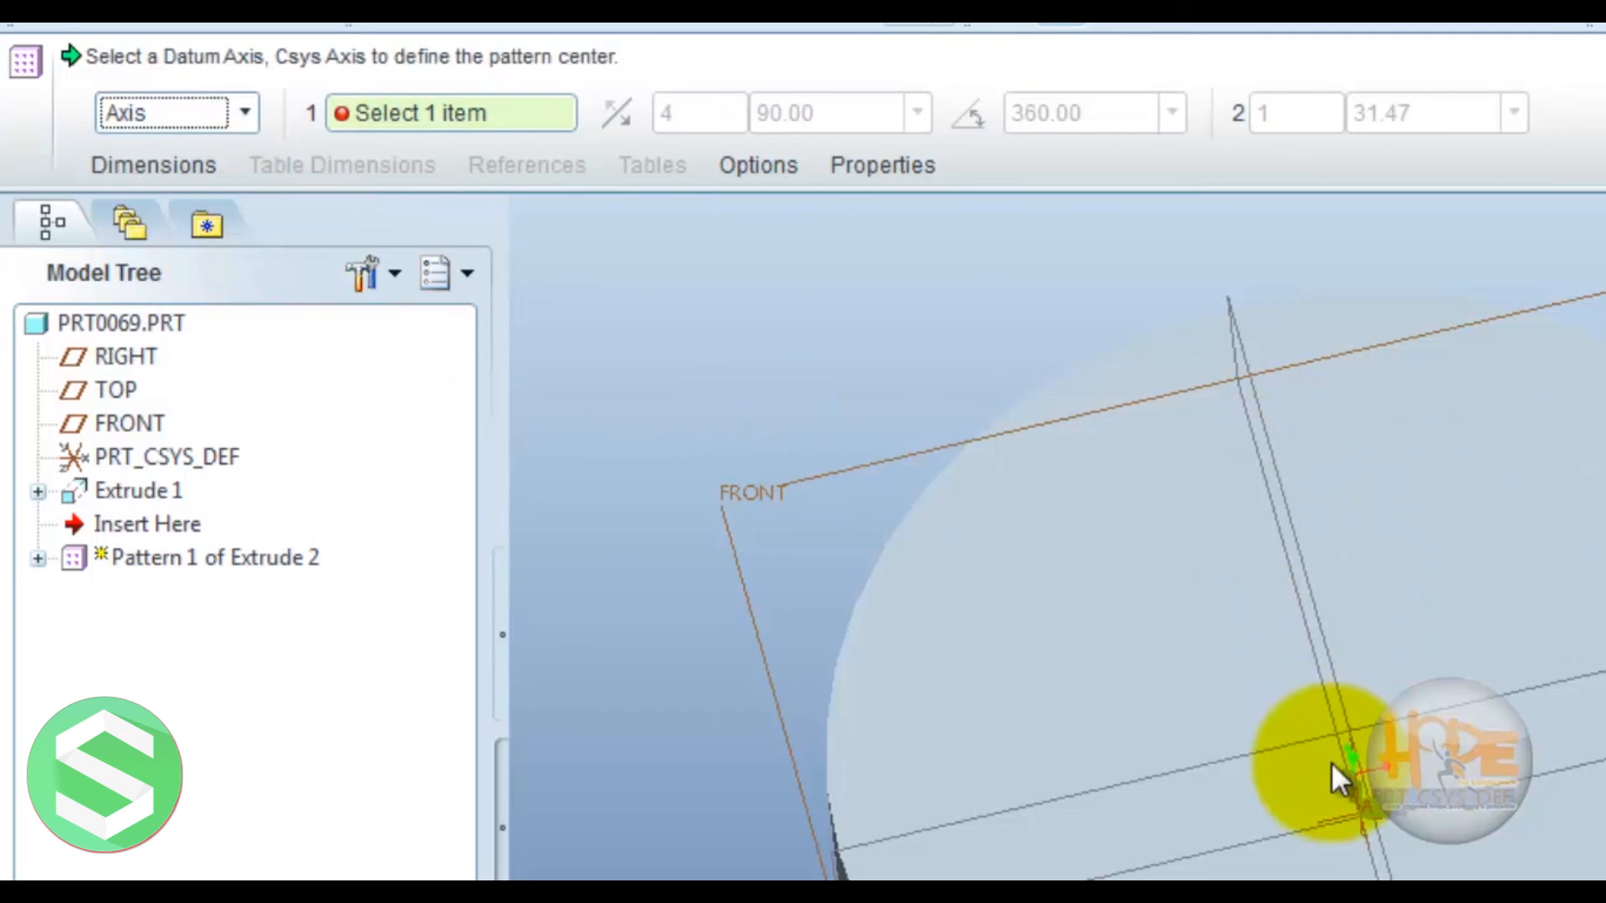
{"action": "mouse_move", "coordinate": [1352, 773]}
{"action": "middle_mouse_down"}
{"action": "mouse_move", "coordinate": [1288, 610]}
{"action": "mouse_move", "coordinate": [1288, 536]}
{"action": "mouse_move", "coordinate": [1246, 611]}
{"action": "middle_mouse_up"}
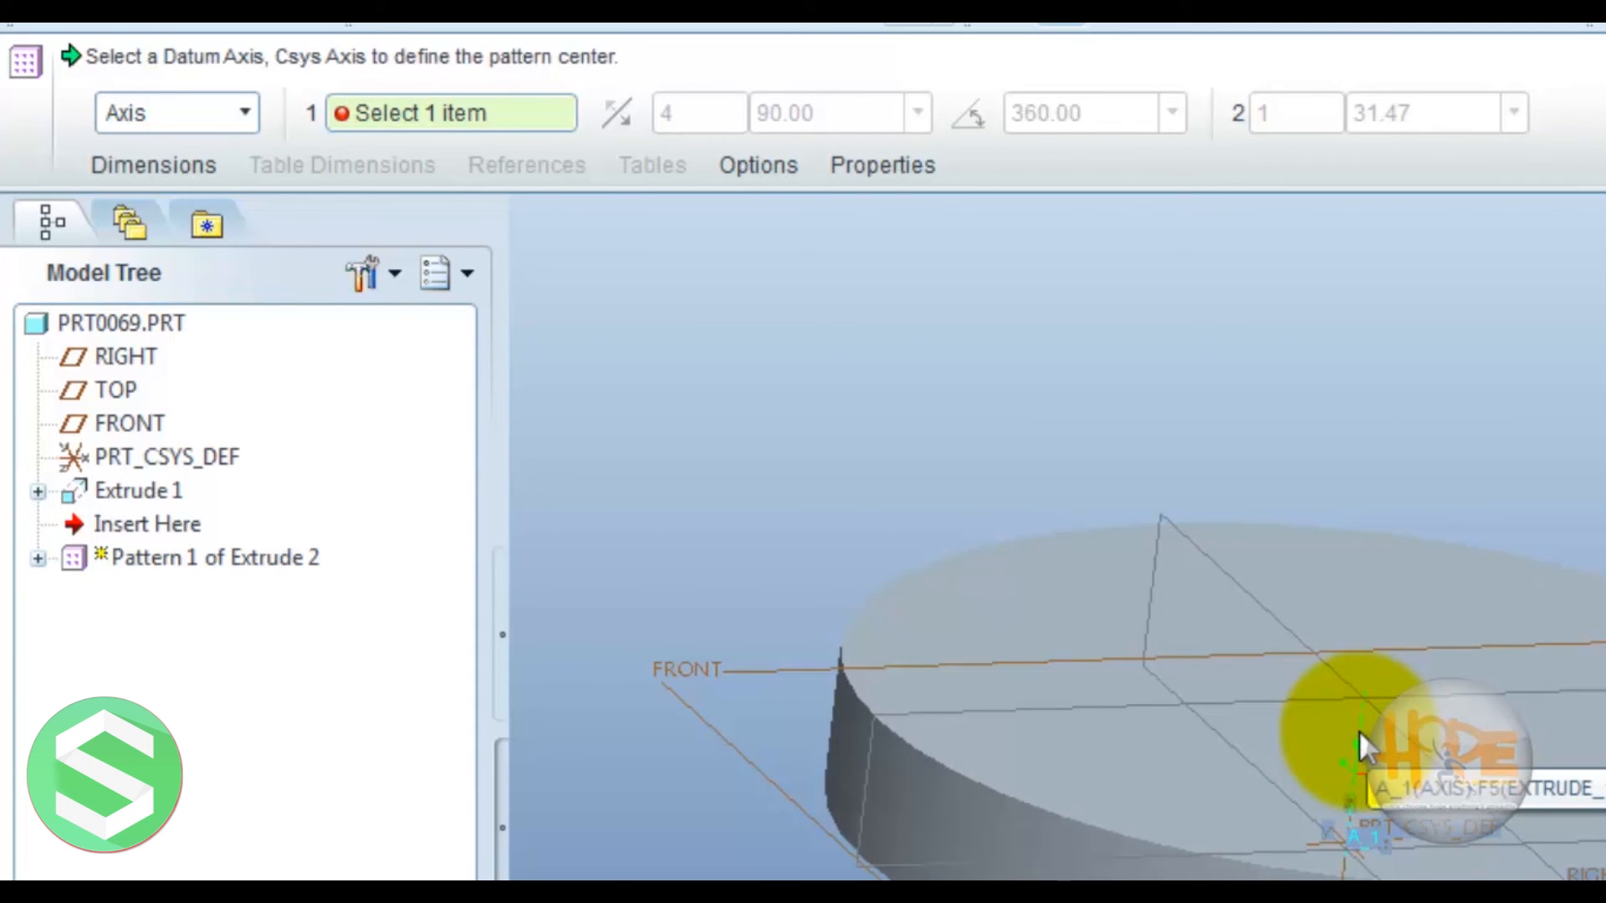
{"action": "left_click", "coordinate": [1358, 729]}
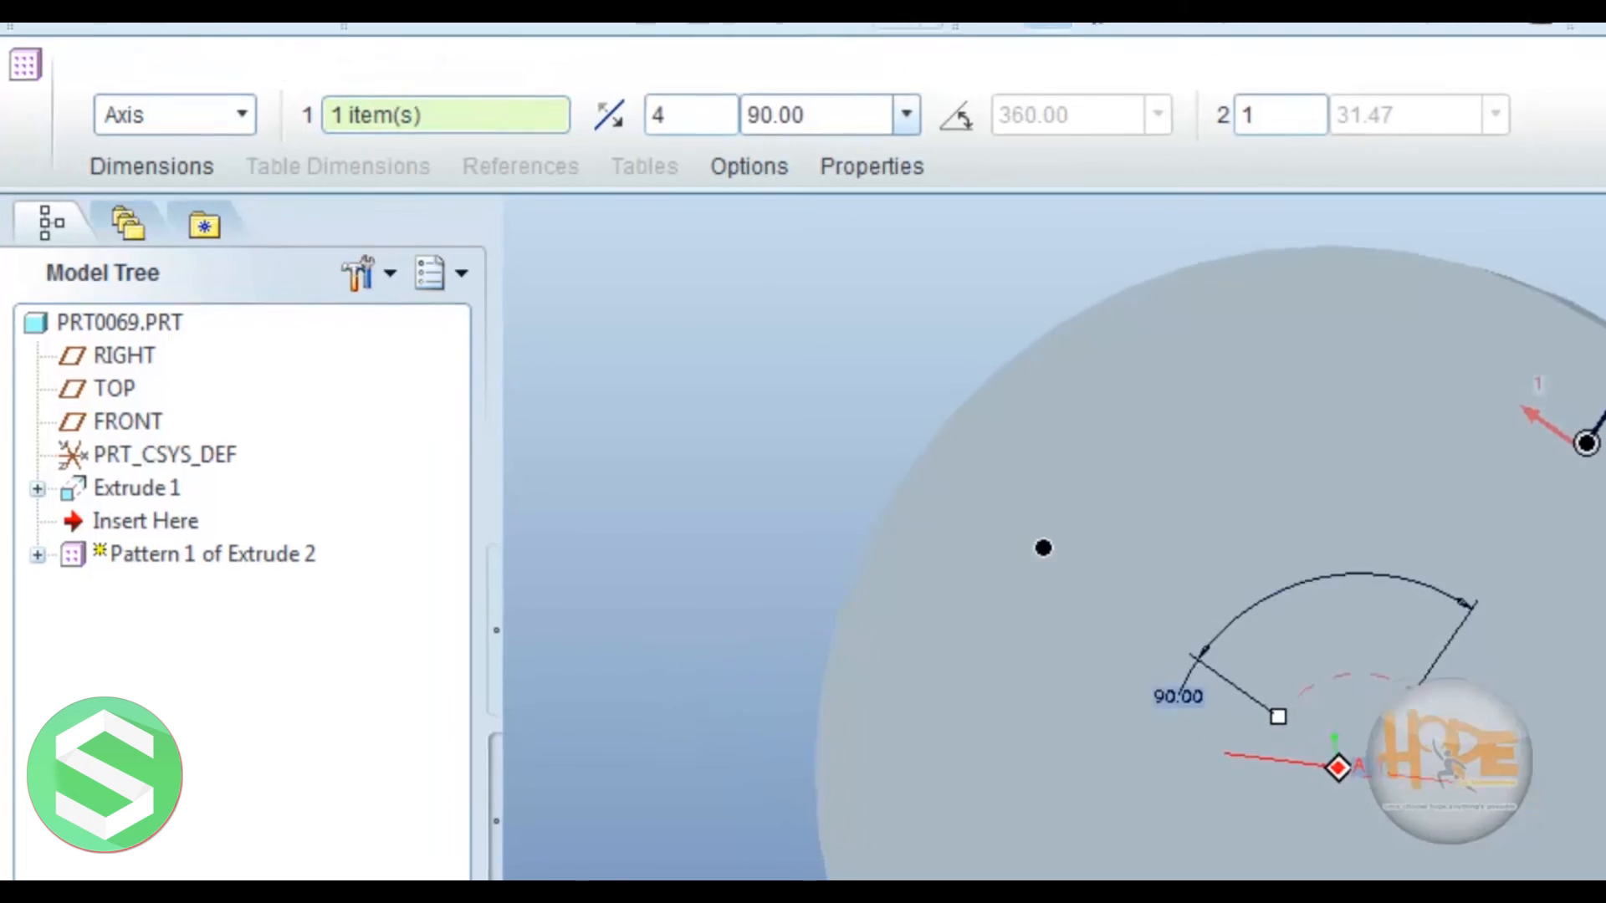
- Set the axis pattern to 7 members spread equally over 360 degrees and complete it
{"action": "middle_click_drag", "start_coordinate": [1431, 670], "coordinate": [1391, 642]}
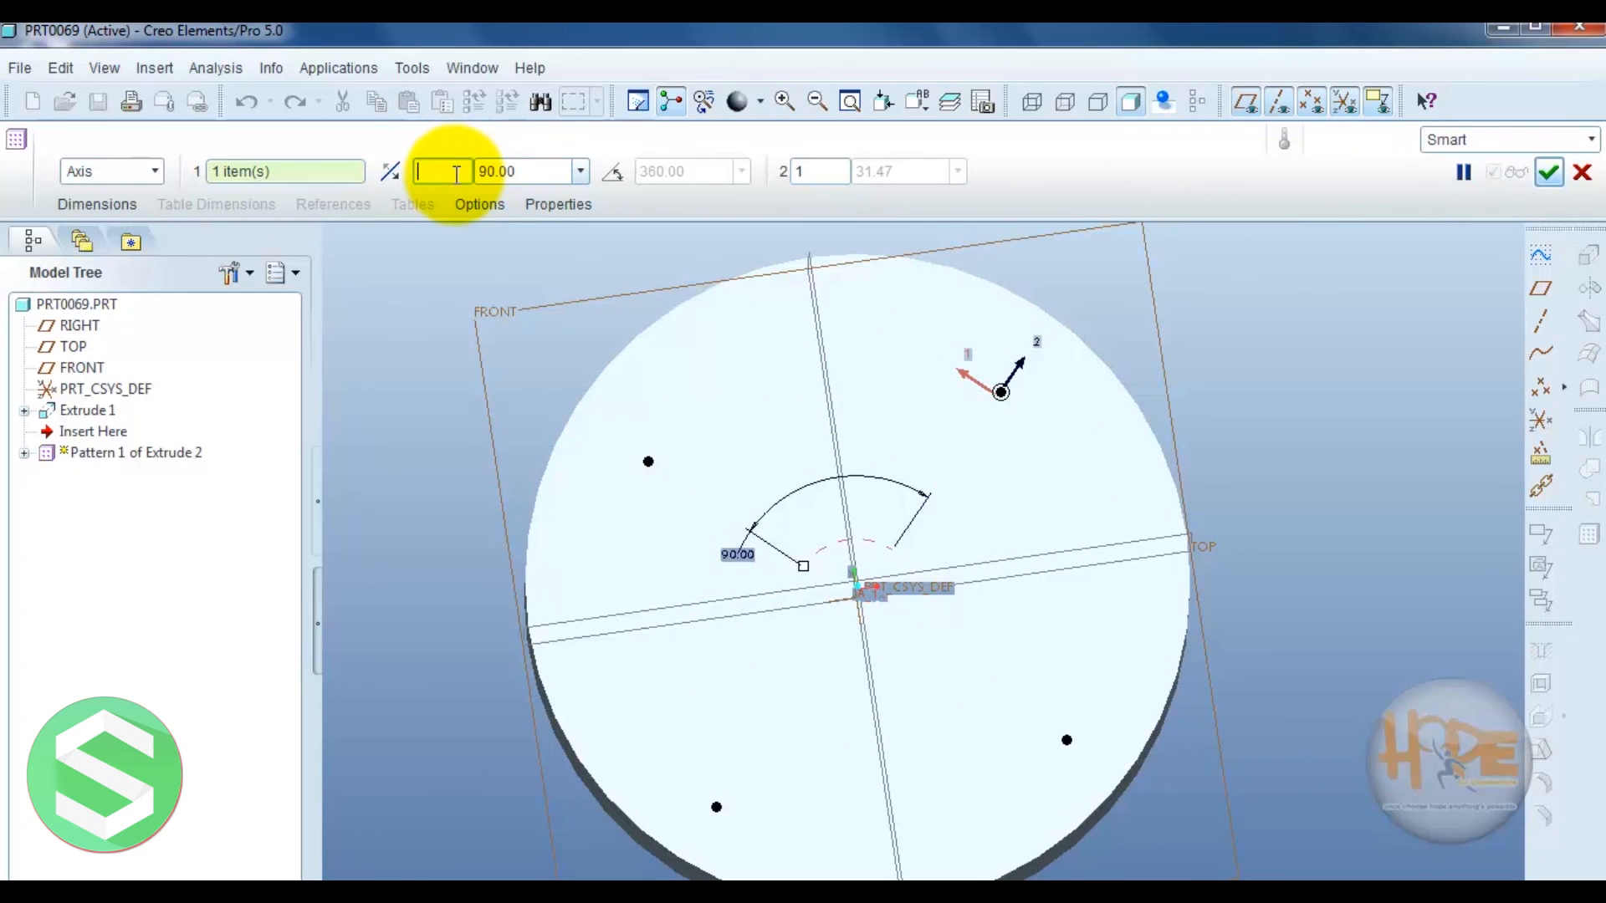
{"action": "type", "text": "7"}
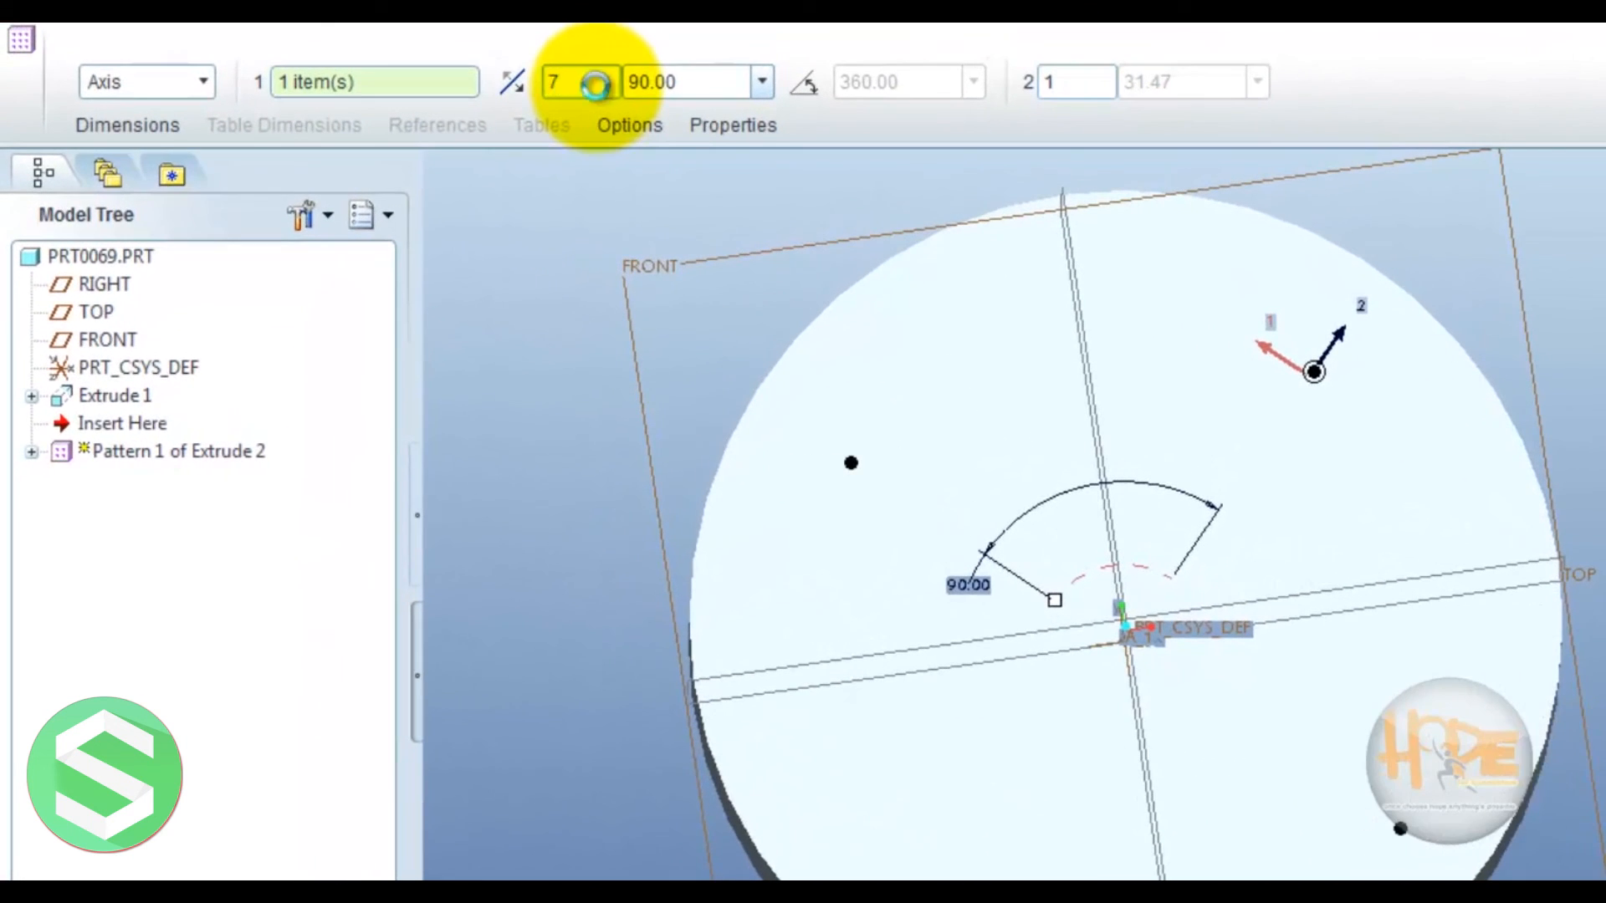
{"action": "double_click", "coordinate": [713, 86]}
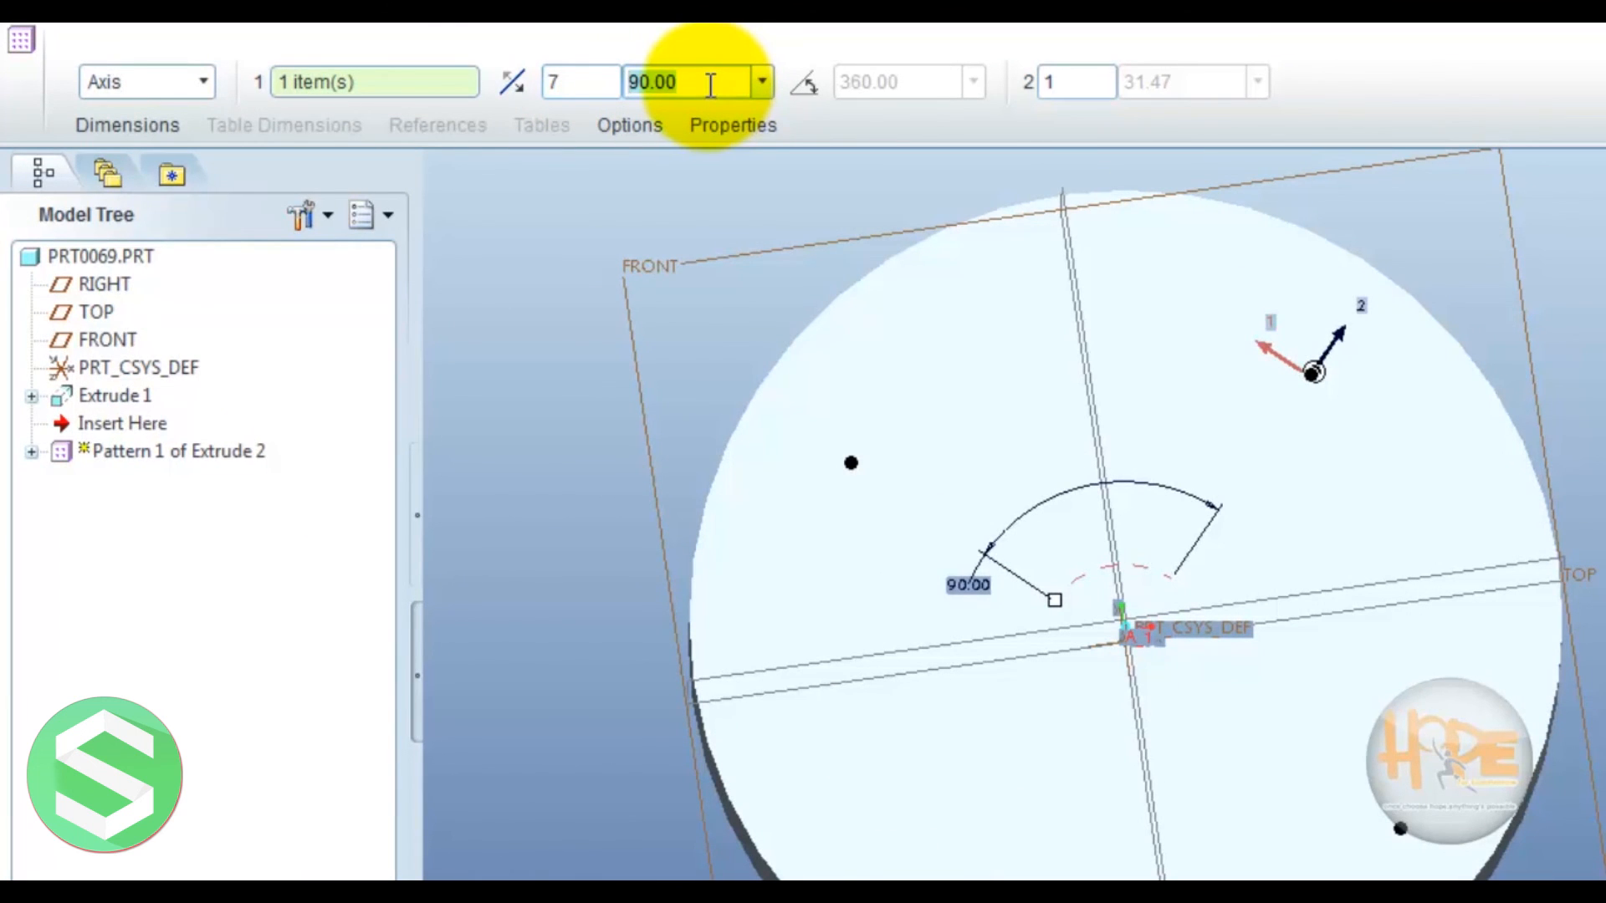
{"action": "left_click", "coordinate": [803, 83]}
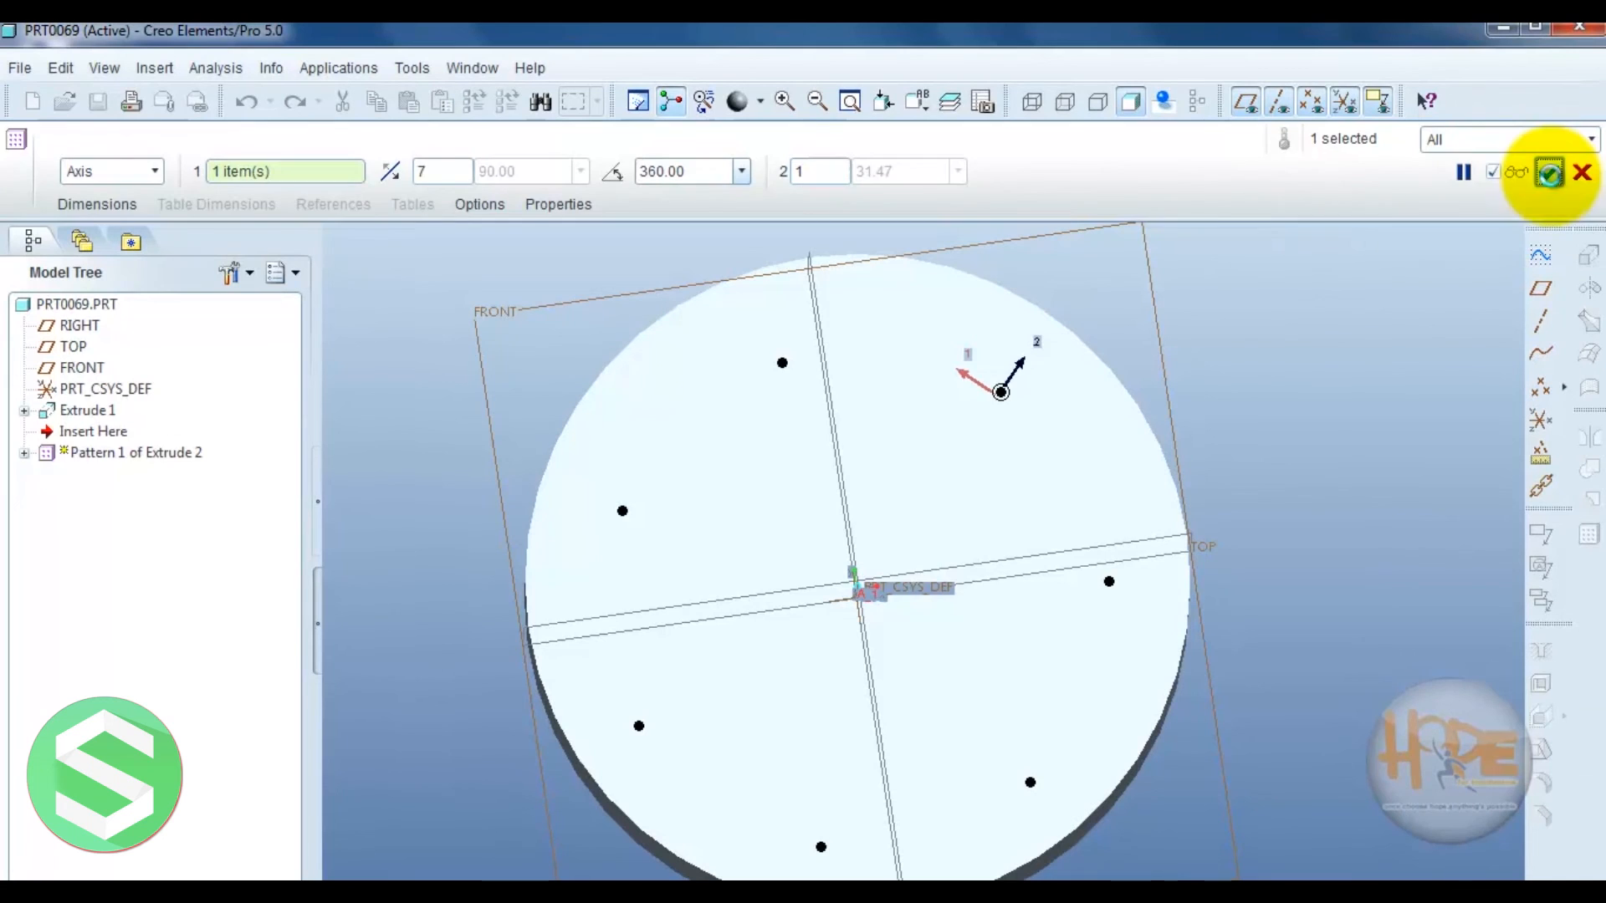
{"action": "left_click", "coordinate": [1548, 170]}
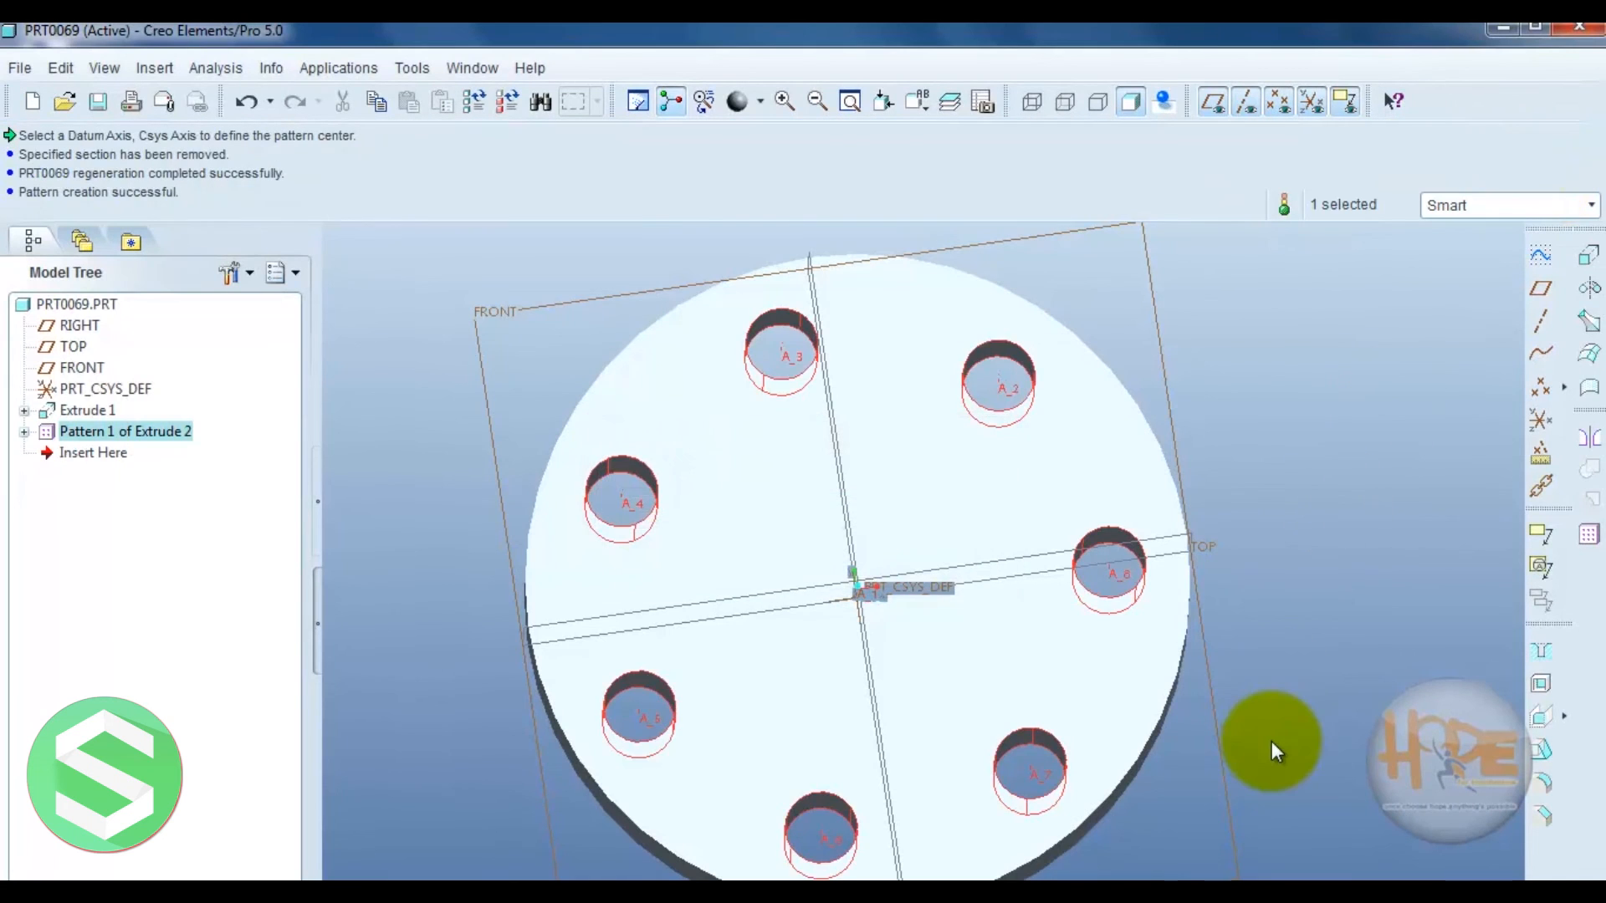
{"action": "mouse_move", "coordinate": [1291, 743]}
{"action": "middle_mouse_down"}
{"action": "mouse_move", "coordinate": [1306, 652]}
{"action": "mouse_move", "coordinate": [1287, 742]}
{"action": "mouse_move", "coordinate": [1280, 695]}
{"action": "mouse_move", "coordinate": [1287, 673]}
{"action": "mouse_move", "coordinate": [1293, 735]}
{"action": "middle_mouse_up"}
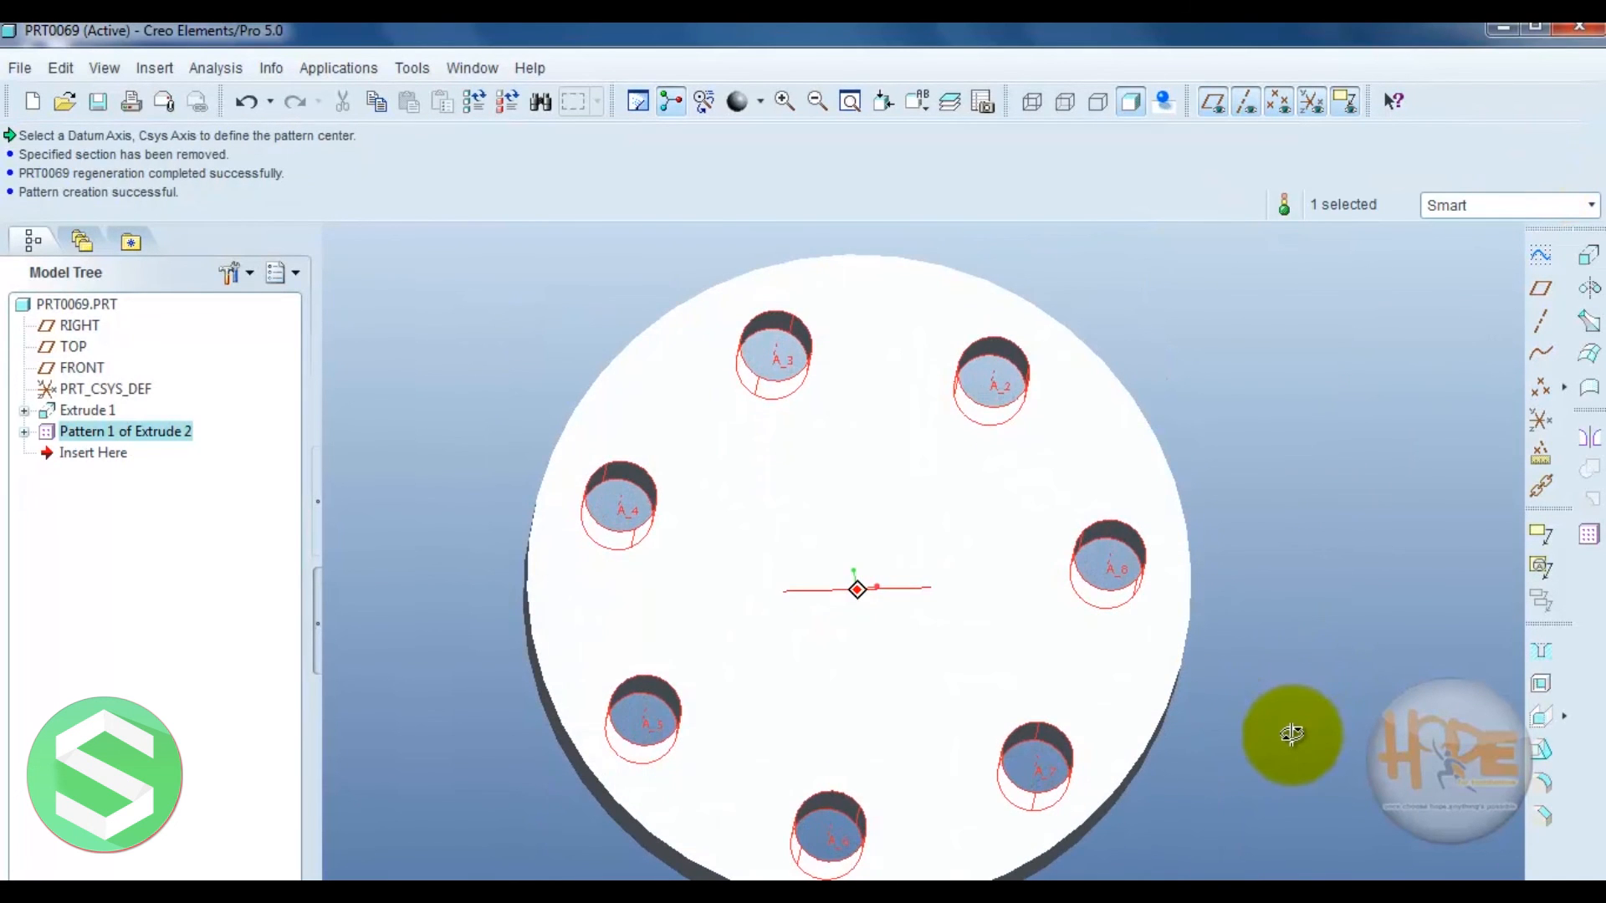
{"action": "scroll", "coordinate": [1293, 735], "scroll_direction": "up", "scroll_amount": 1}
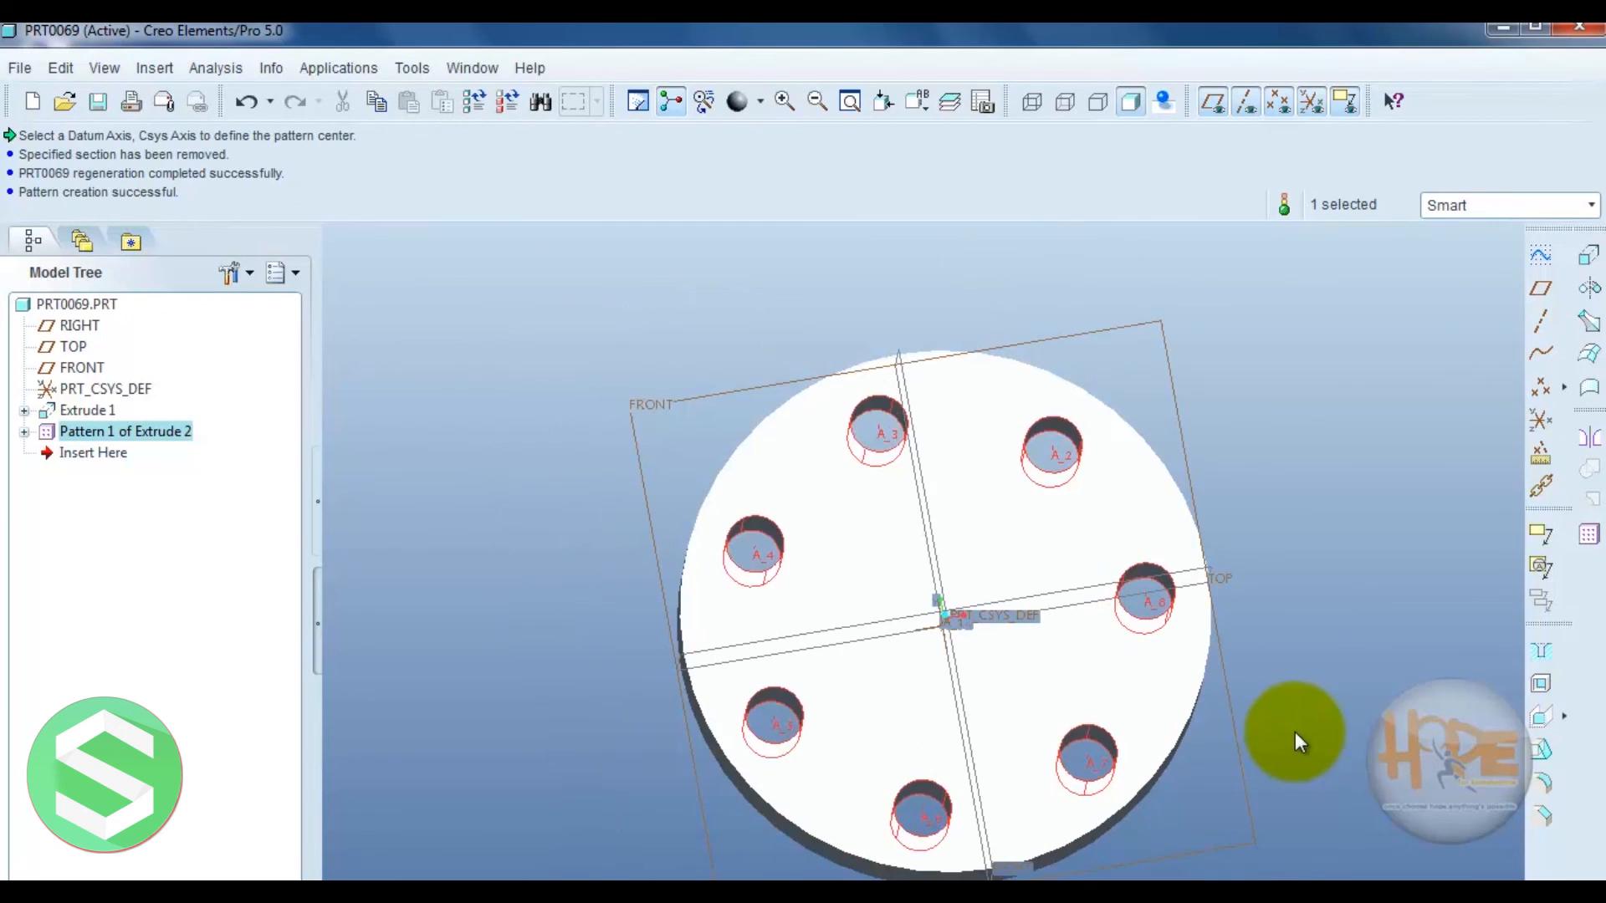
{"action": "scroll", "coordinate": [1294, 731], "scroll_direction": "up", "scroll_amount": 3}
{"action": "scroll", "coordinate": [1295, 731], "scroll_direction": "down", "scroll_amount": 3}
{"action": "left_click", "coordinate": [1282, 476]}
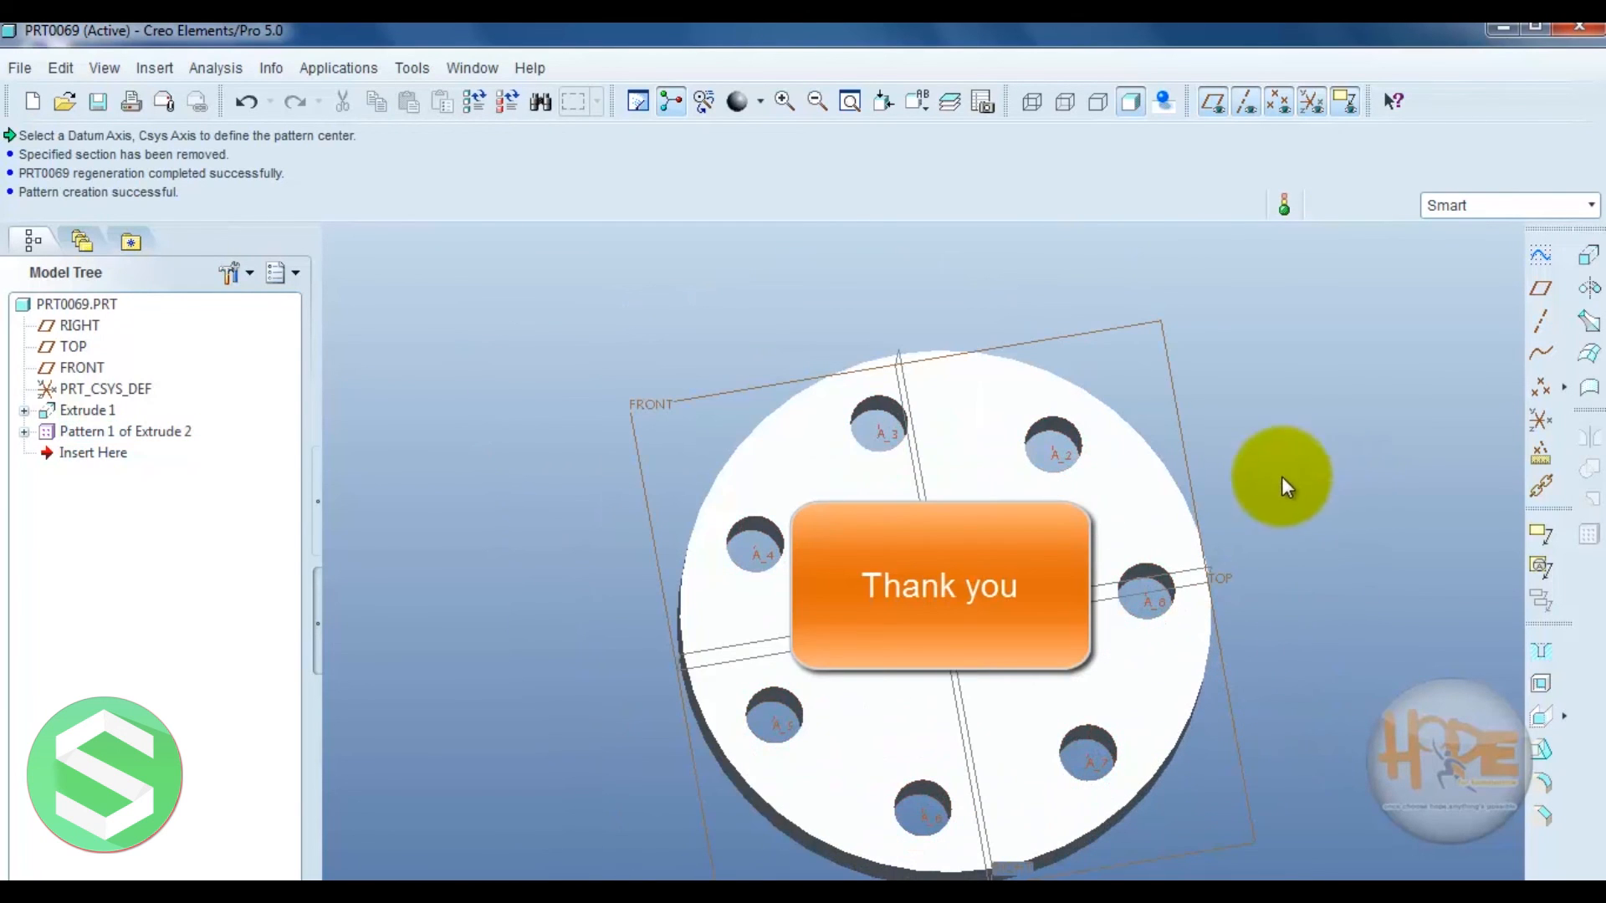